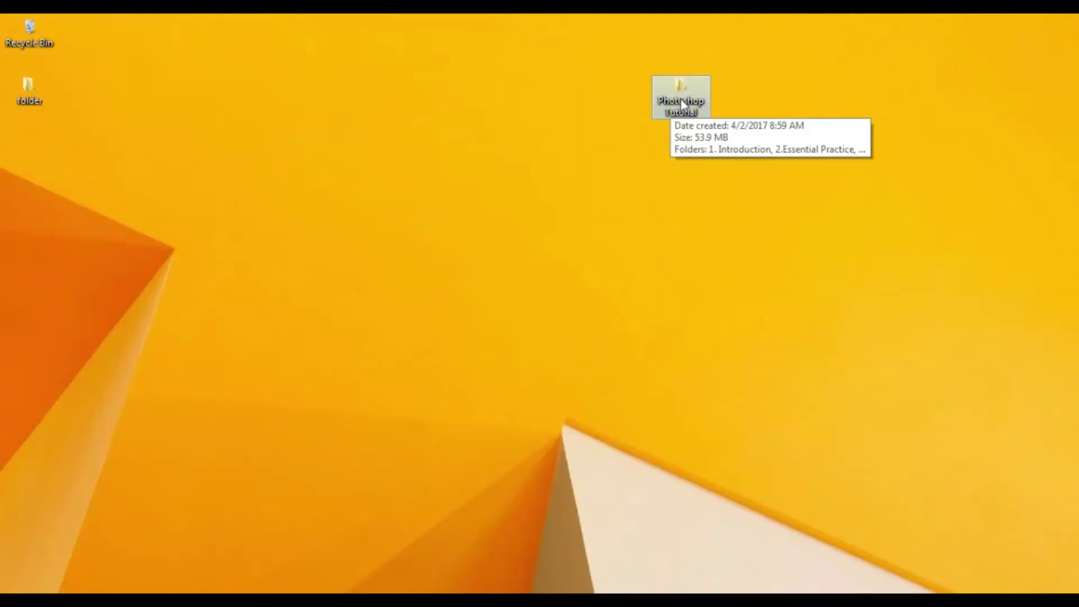
Step: Open the 1.6 Common file Types folder inside Photoshop Tutorial > 1. Introduction, with the folder window maximized
{"action": "double_click", "coordinate": [680, 99]}
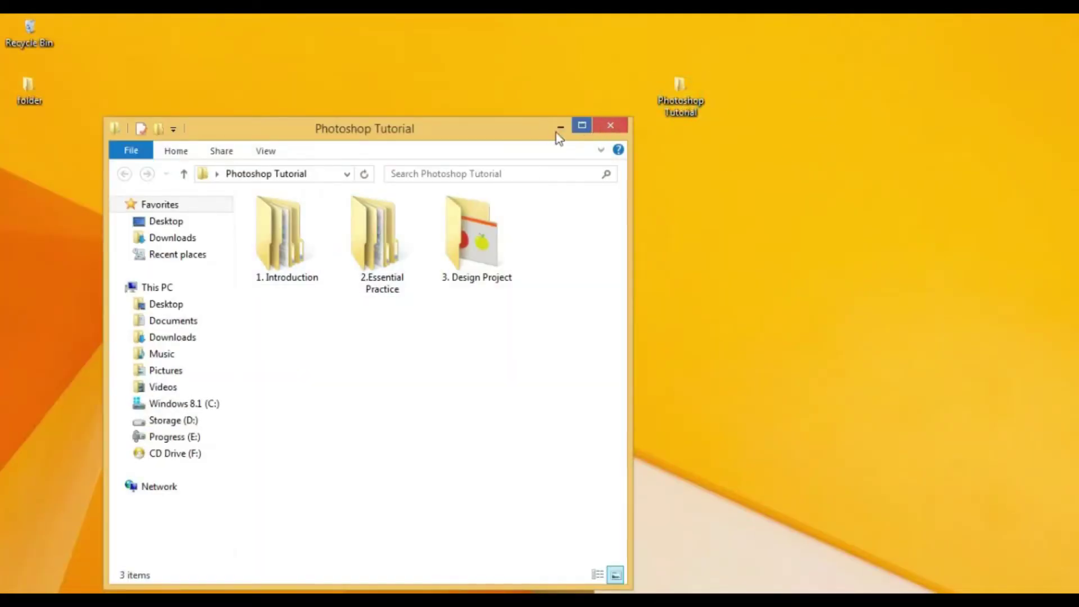
{"action": "double_click", "coordinate": [292, 244]}
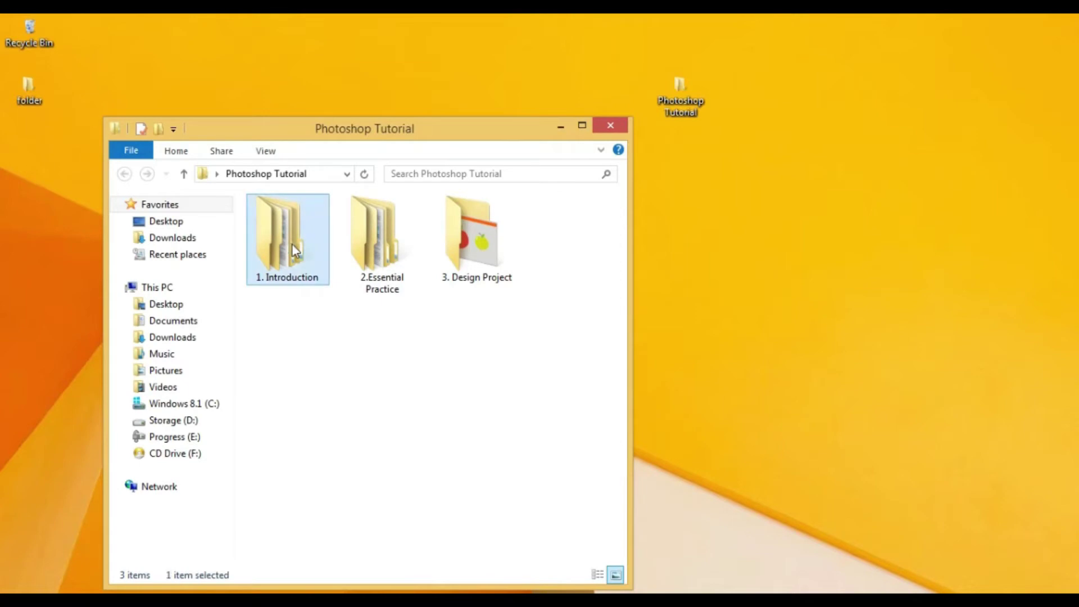
{"action": "left_click", "coordinate": [582, 126]}
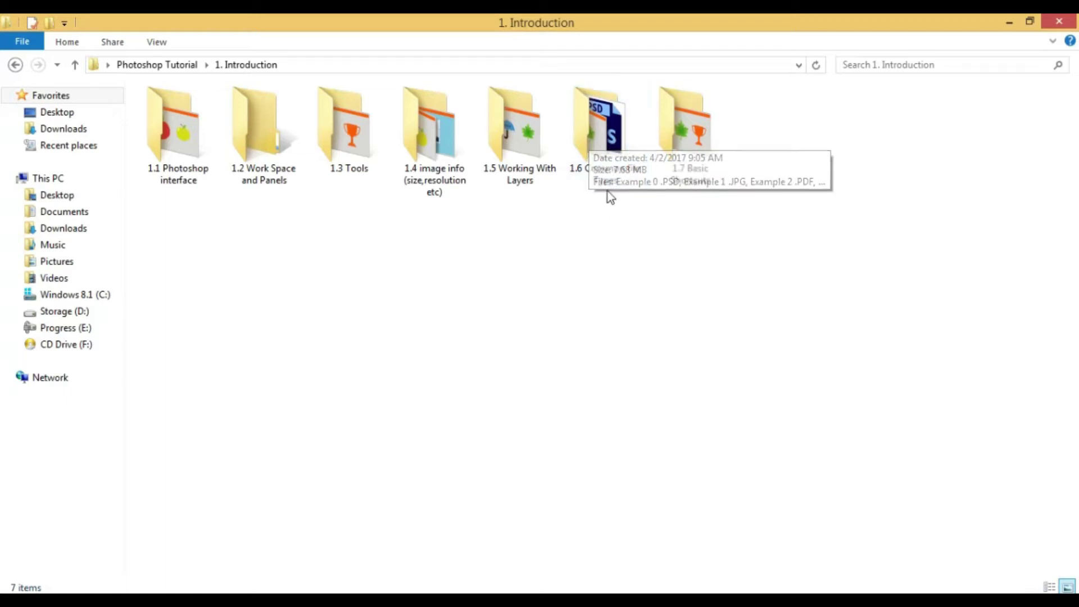
{"action": "double_click", "coordinate": [606, 127]}
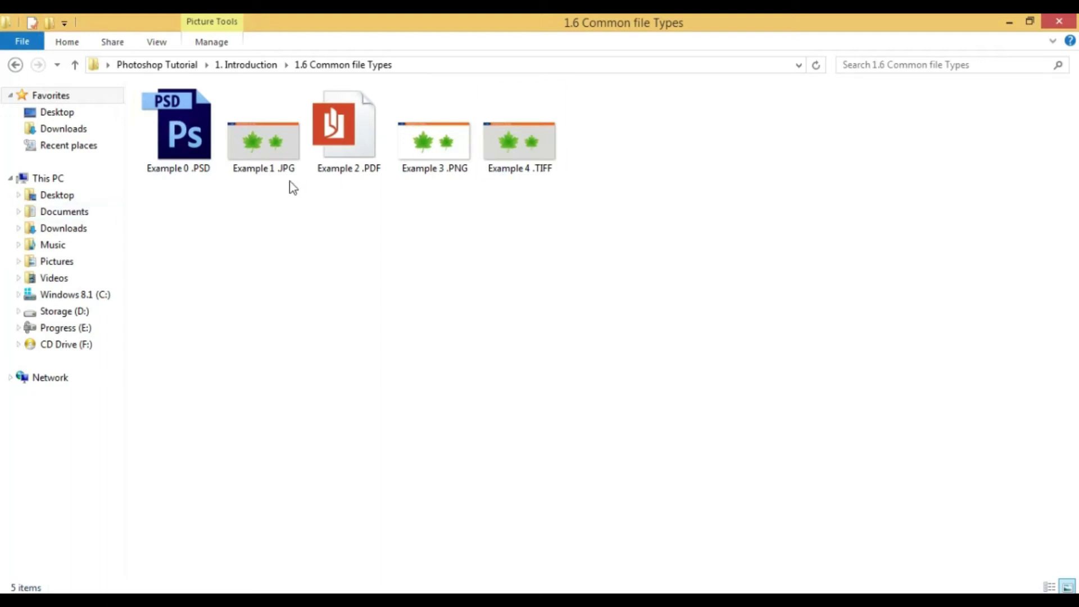
Step: Look over the example files in PSD, JPG, PDF, PNG and TIFF formats
{"action": "key", "text": "ctrl+a"}
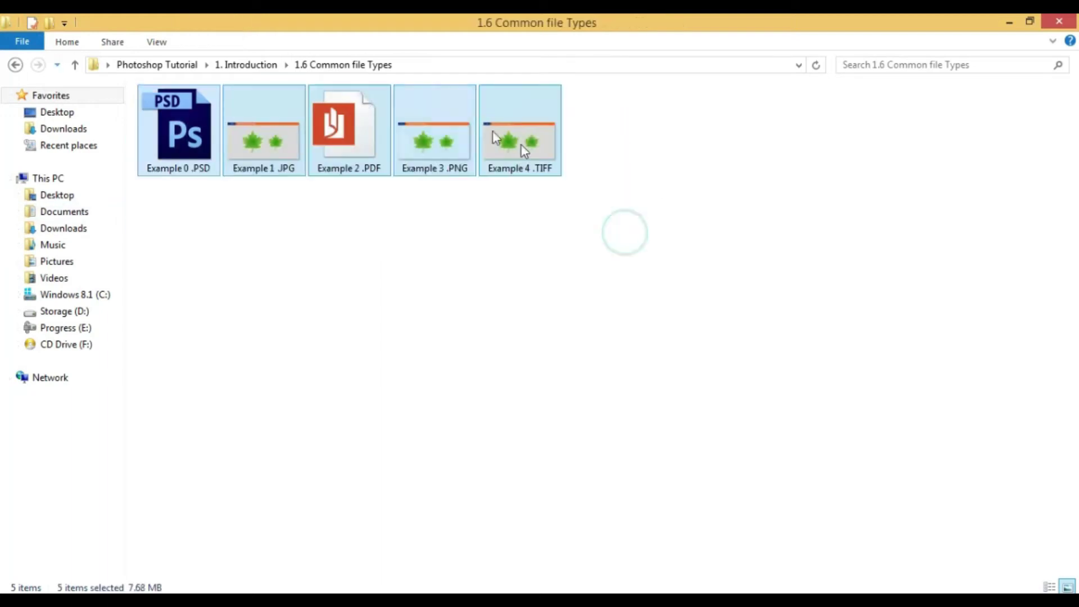
{"action": "left_click", "coordinate": [629, 215]}
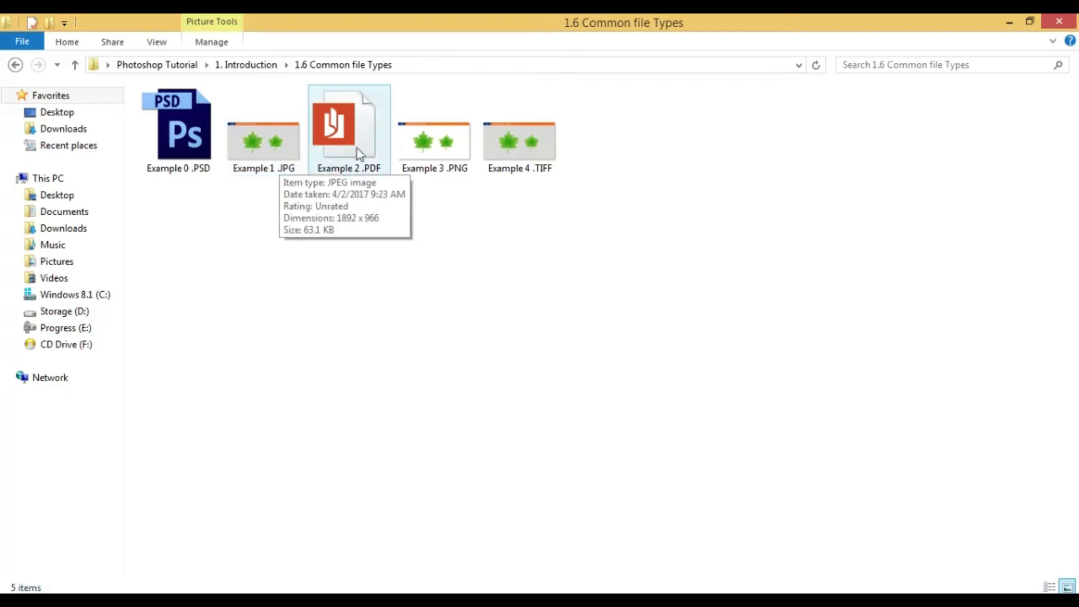
{"action": "mouse_move", "coordinate": [356, 171]}
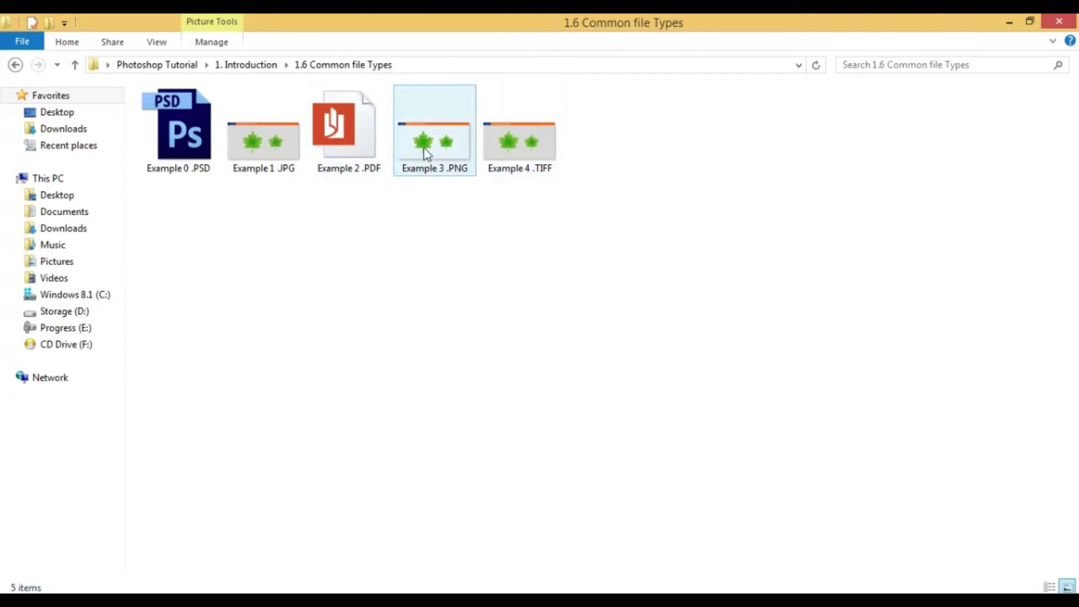
{"action": "left_click", "coordinate": [511, 163]}
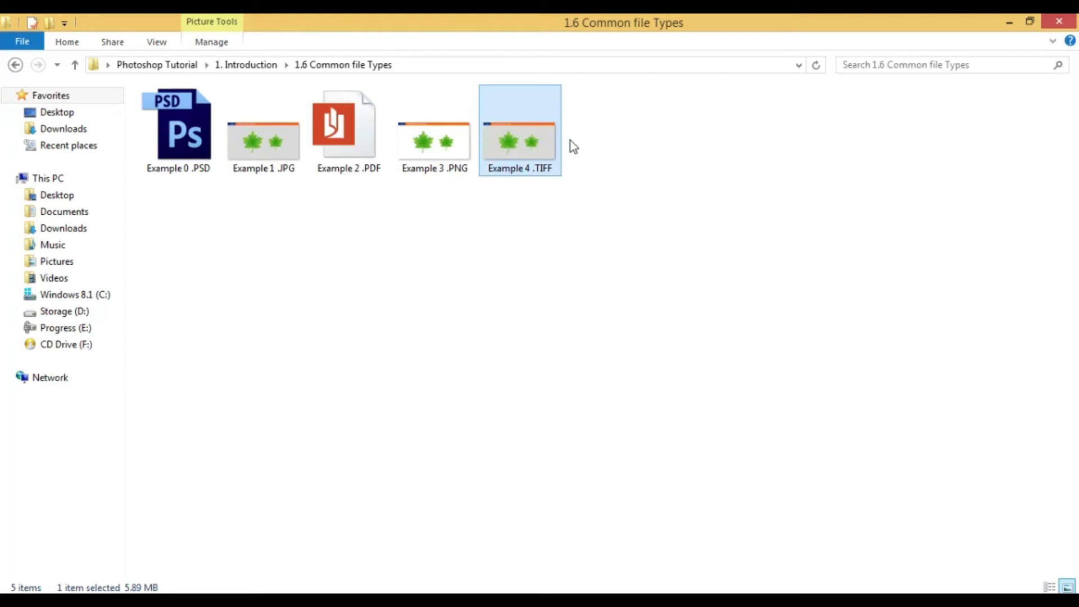
{"action": "left_click_drag", "start_coordinate": [686, 197], "coordinate": [370, 183]}
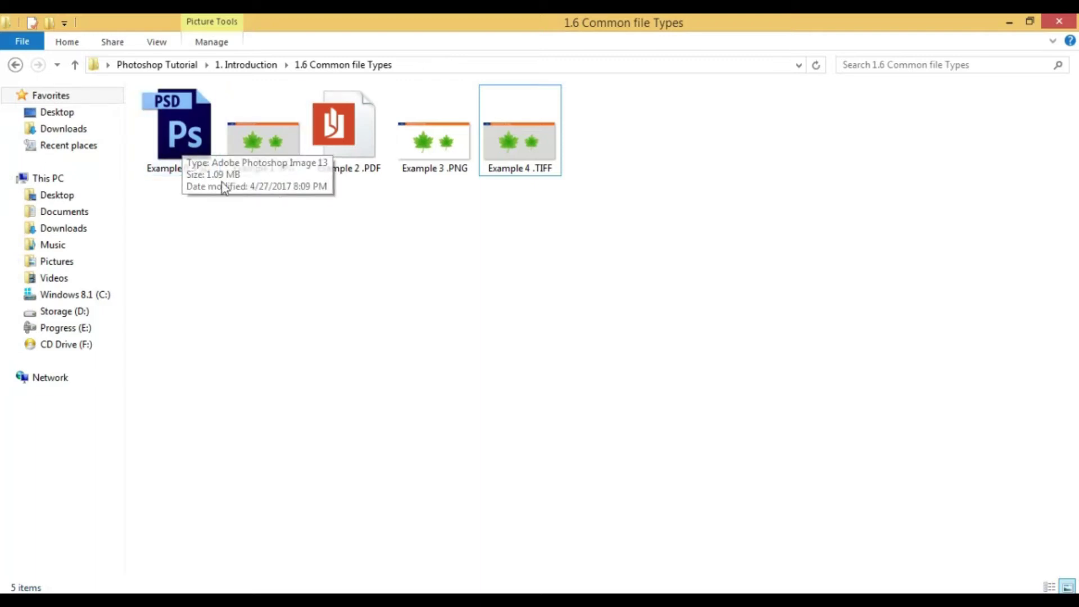
Step: Open Example 0 .PSD in Photoshop and examine its title, text and leaf layers one by one
{"action": "double_click", "coordinate": [184, 143]}
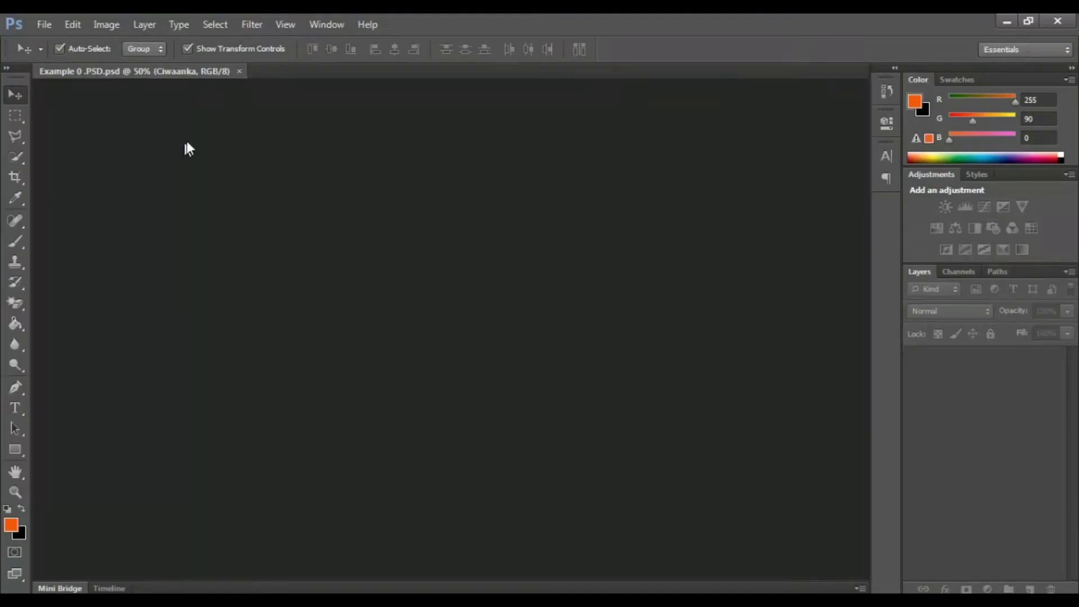
{"action": "left_click", "coordinate": [300, 109]}
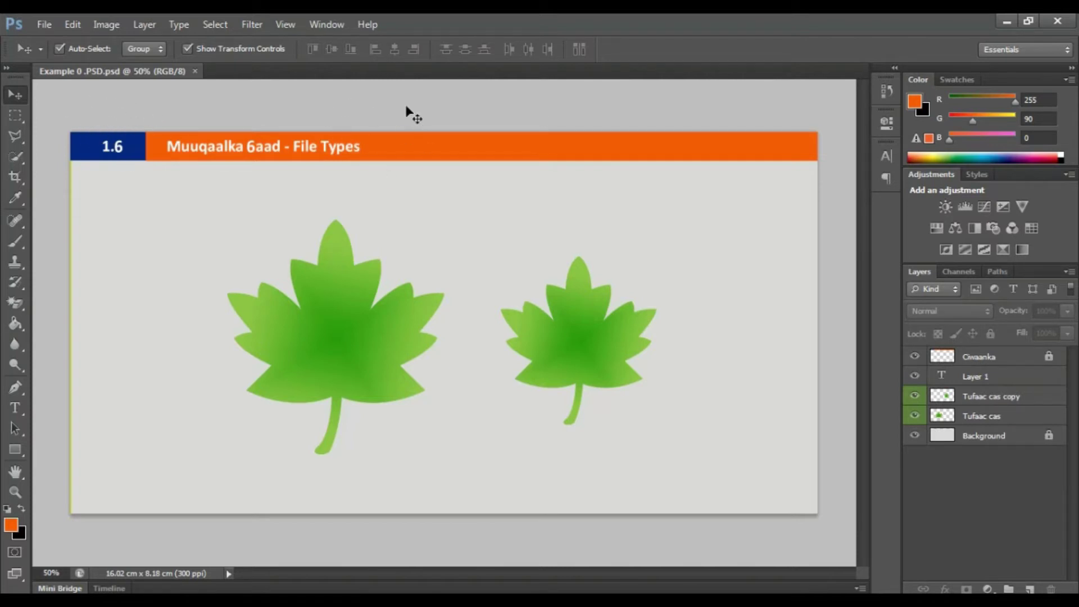
{"action": "left_click", "coordinate": [967, 360]}
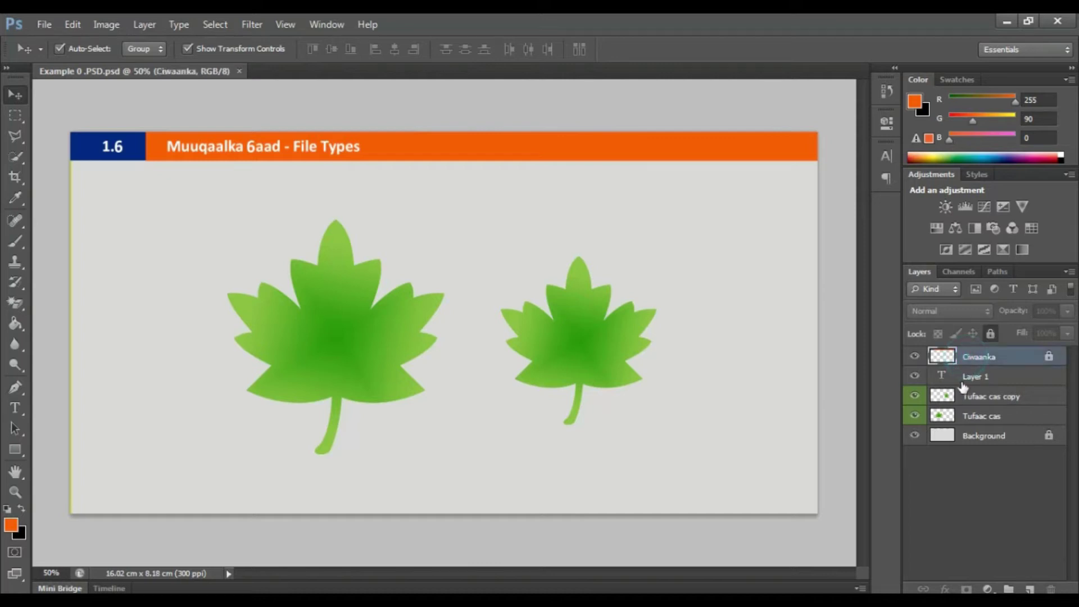
{"action": "left_click", "coordinate": [964, 377]}
{"action": "left_click", "coordinate": [962, 416]}
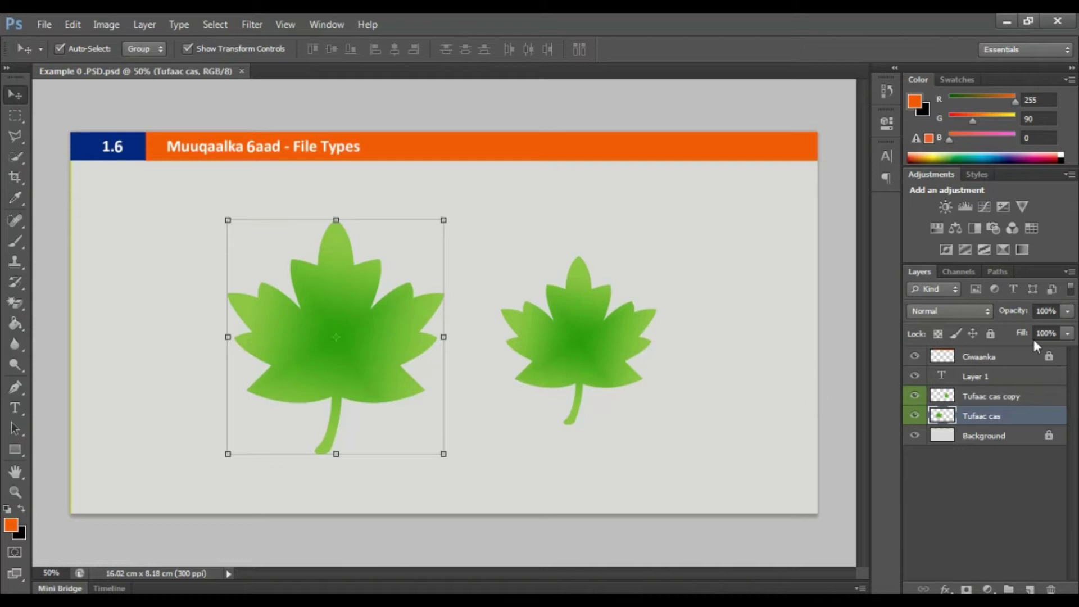
{"action": "left_click", "coordinate": [980, 398]}
{"action": "left_click", "coordinate": [985, 378]}
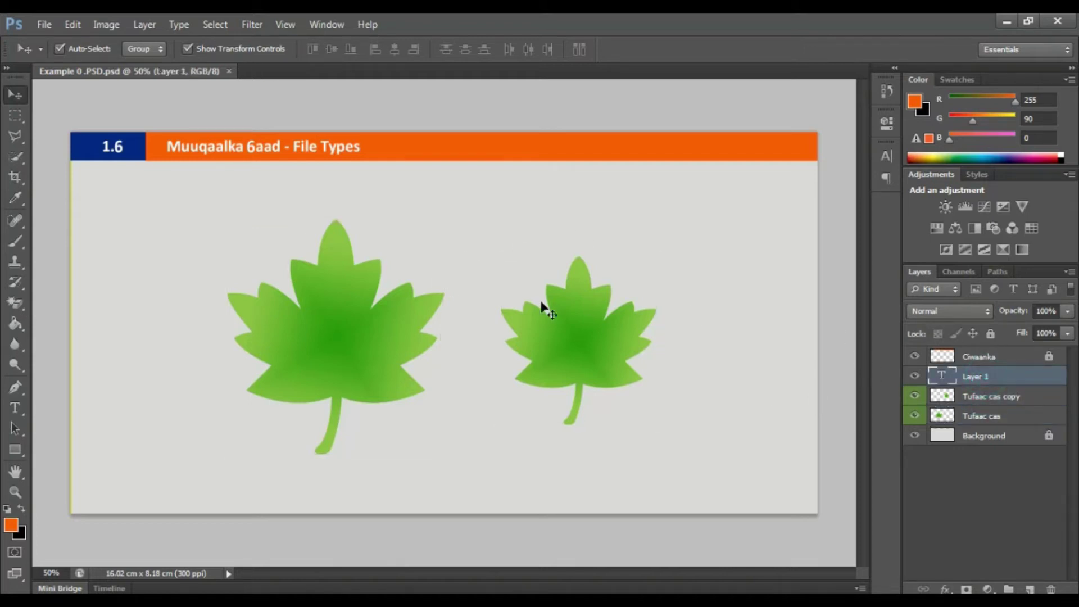
Step: Try moving the smaller leaf up and to the right, undo the move, and deselect the layer
{"action": "left_click_drag", "start_coordinate": [538, 325], "coordinate": [612, 299]}
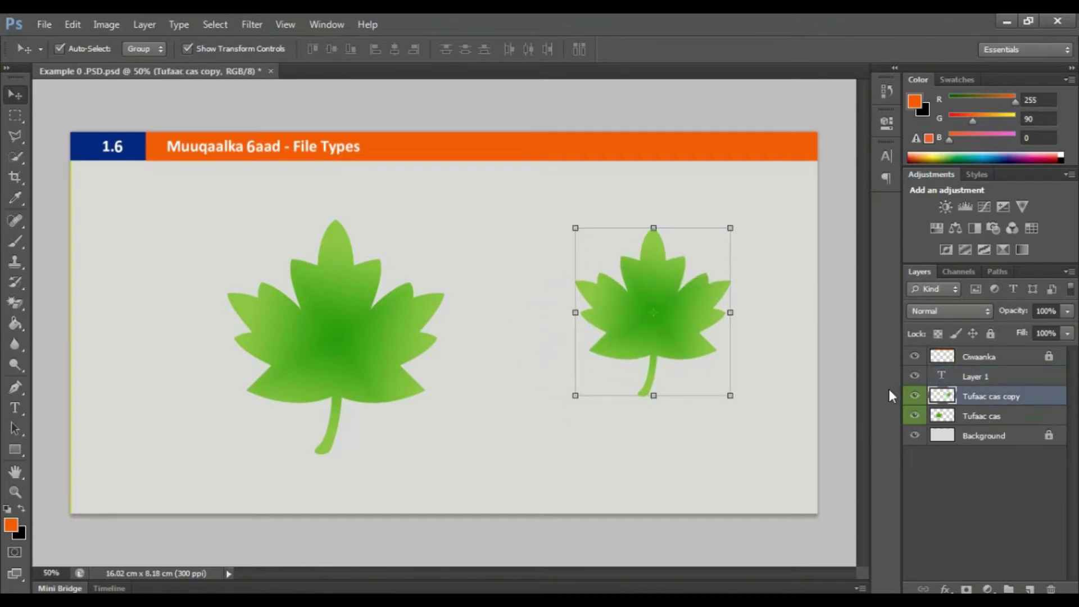
{"action": "key", "text": "ctrl+z"}
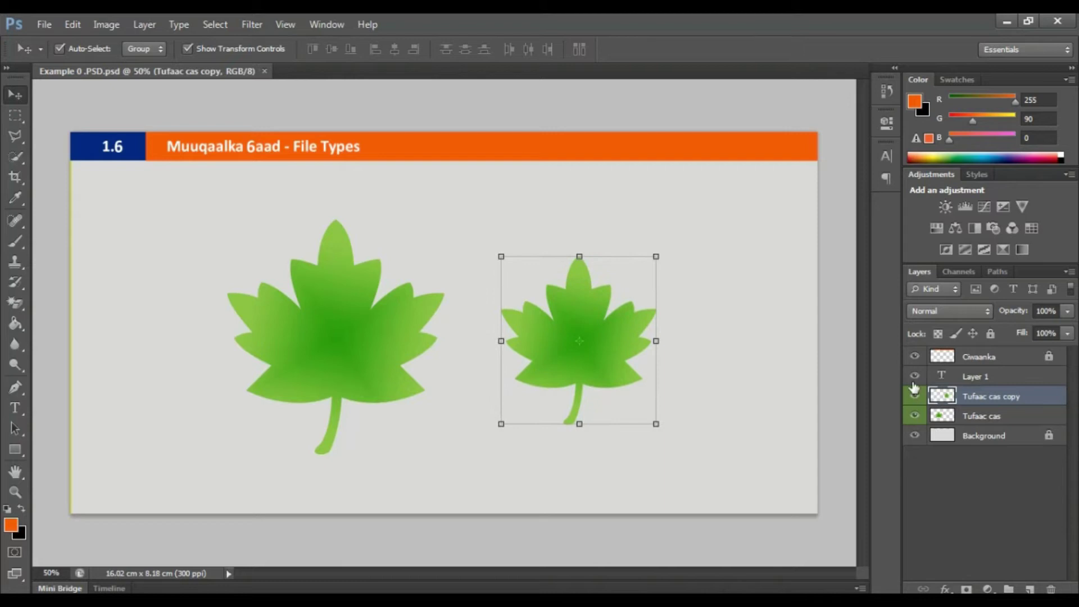
{"action": "left_click", "coordinate": [705, 159]}
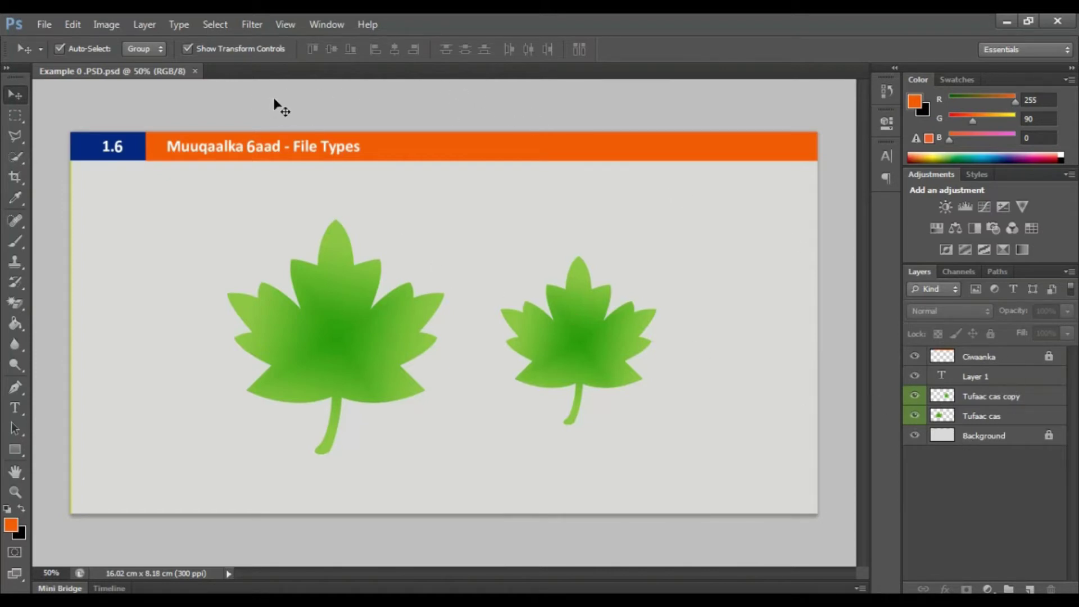
Step: Close the PSD document and view Example 1 .JPG in Windows Photo Viewer for comparison, closing the viewer when done
{"action": "left_click", "coordinate": [195, 71]}
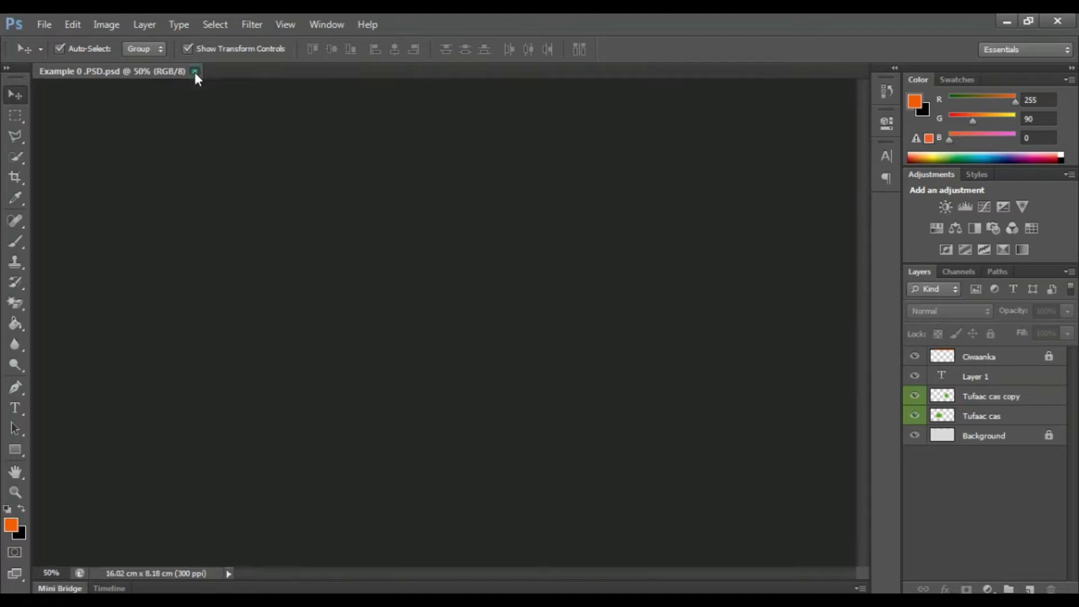
{"action": "left_click", "coordinate": [1013, 17]}
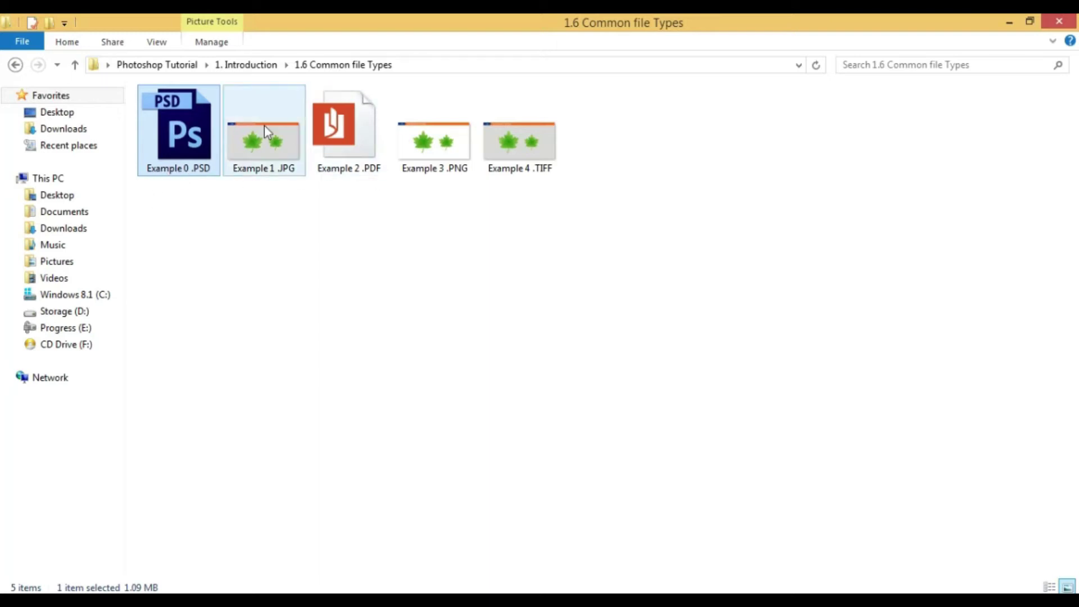
{"action": "mouse_move", "coordinate": [264, 125]}
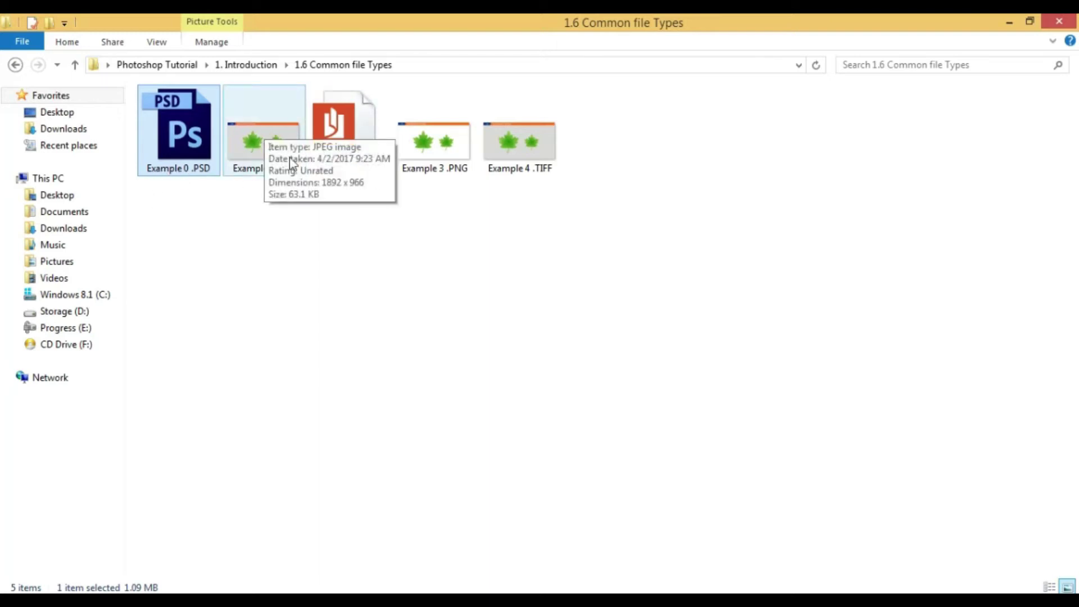
{"action": "double_click", "coordinate": [256, 143]}
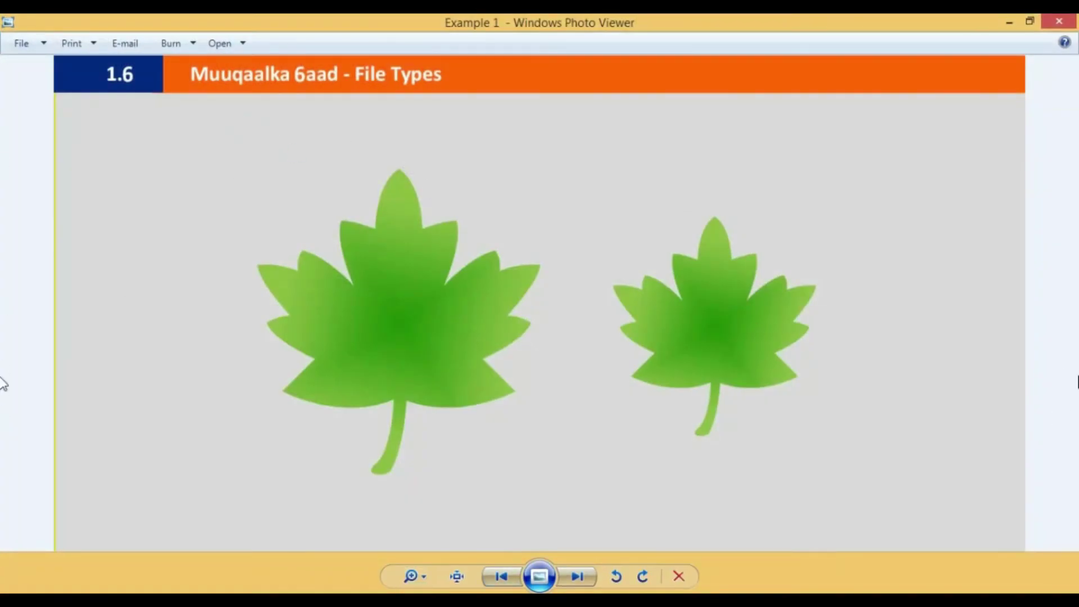
{"action": "left_click", "coordinate": [1060, 23]}
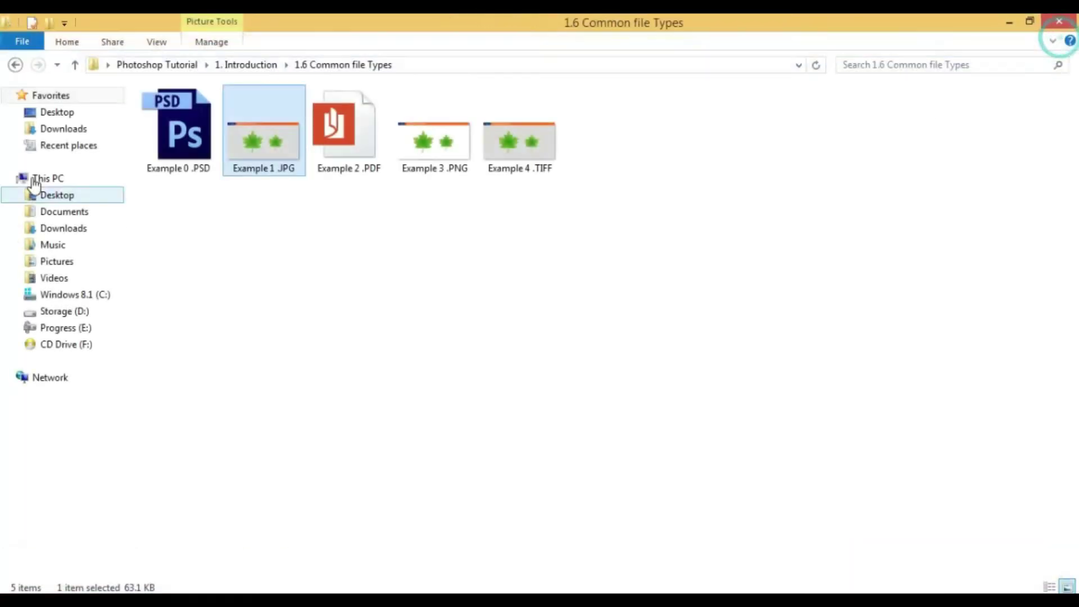
Step: Reopen Example 0 .PSD in Photoshop and examine the file formats offered by Save As, without saving a new file
{"action": "mouse_move", "coordinate": [186, 153]}
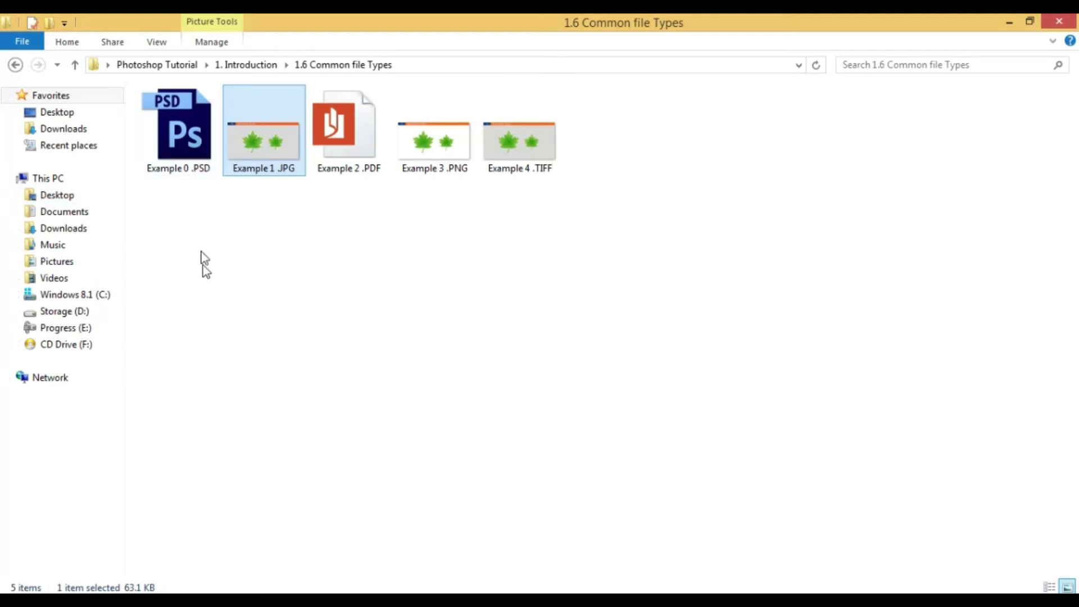
{"action": "left_click", "coordinate": [188, 165]}
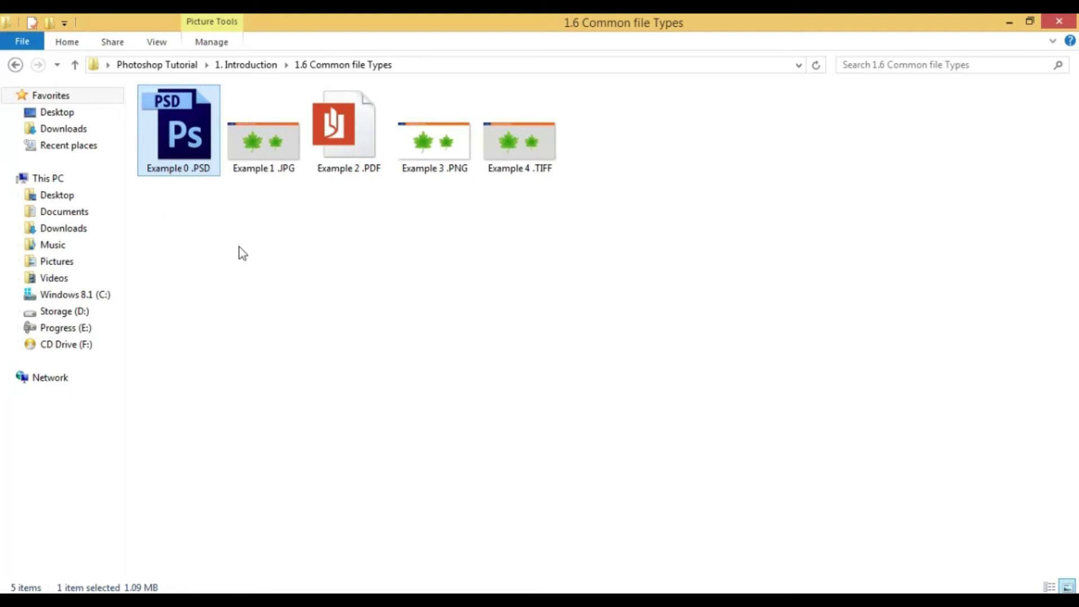
{"action": "double_click", "coordinate": [185, 159]}
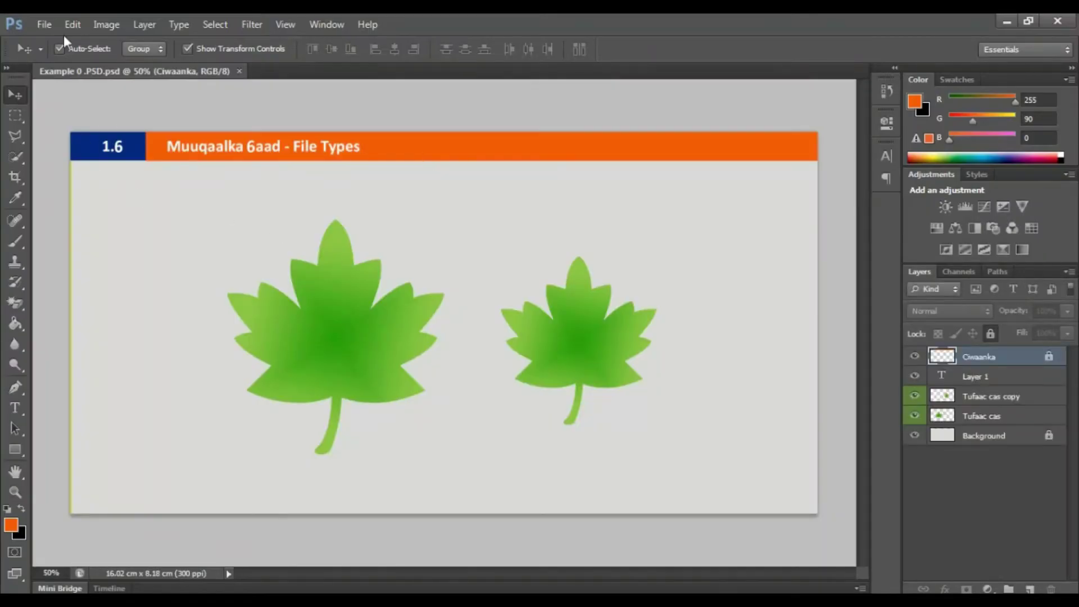
{"action": "left_click", "coordinate": [45, 24]}
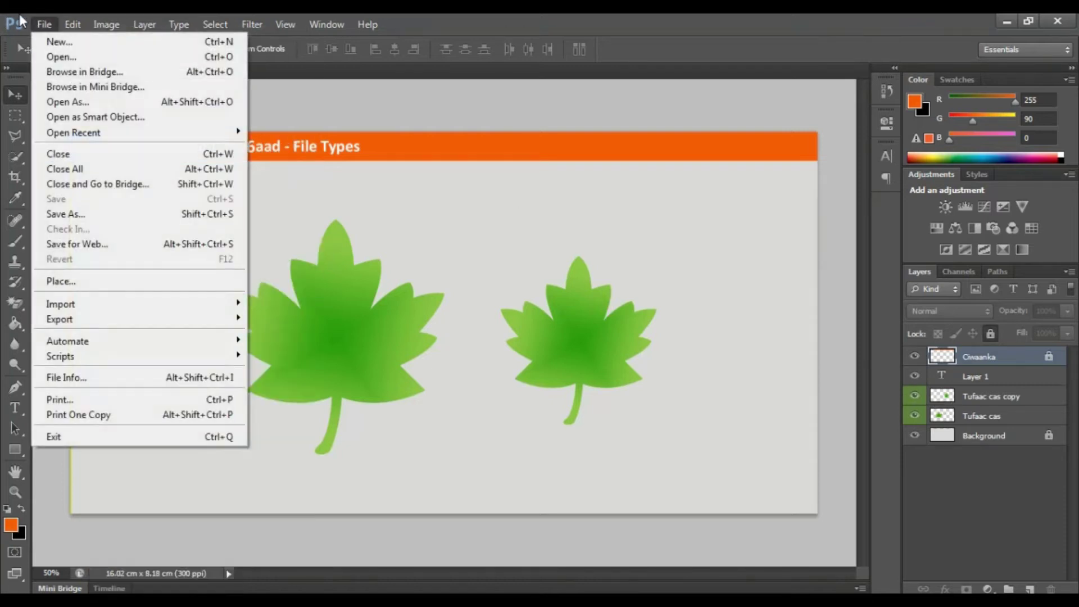
{"action": "left_click", "coordinate": [65, 214]}
{"action": "left_click", "coordinate": [487, 389]}
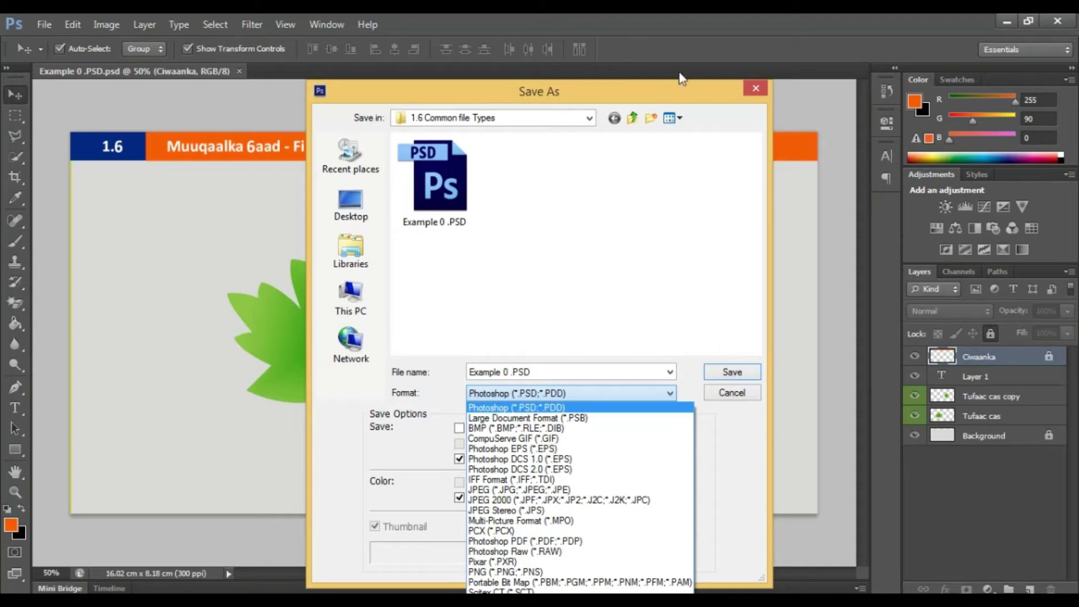
{"action": "left_click", "coordinate": [732, 374]}
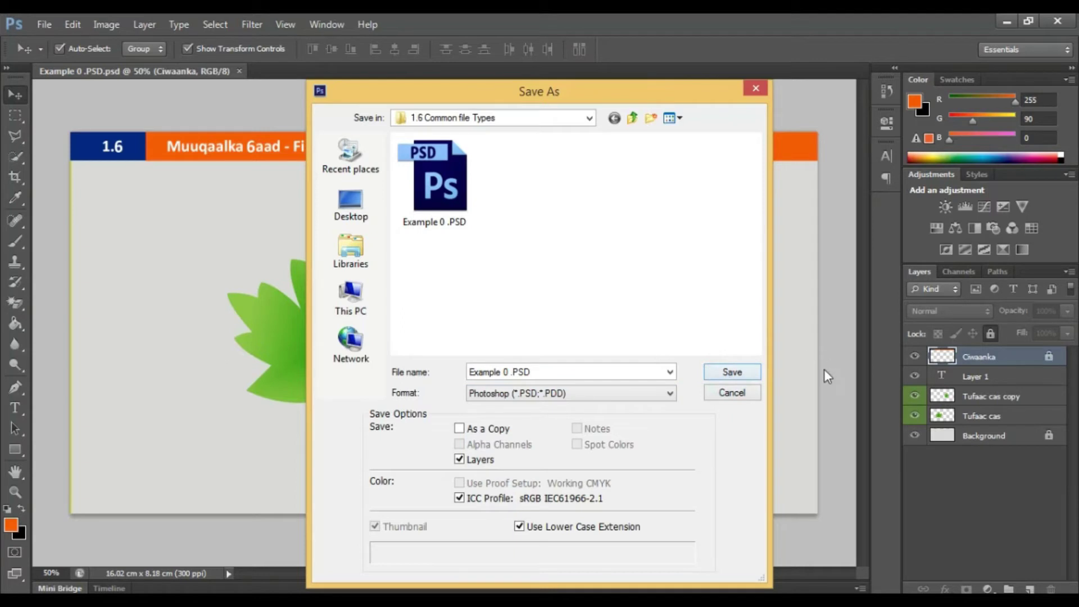
{"action": "left_click", "coordinate": [759, 91]}
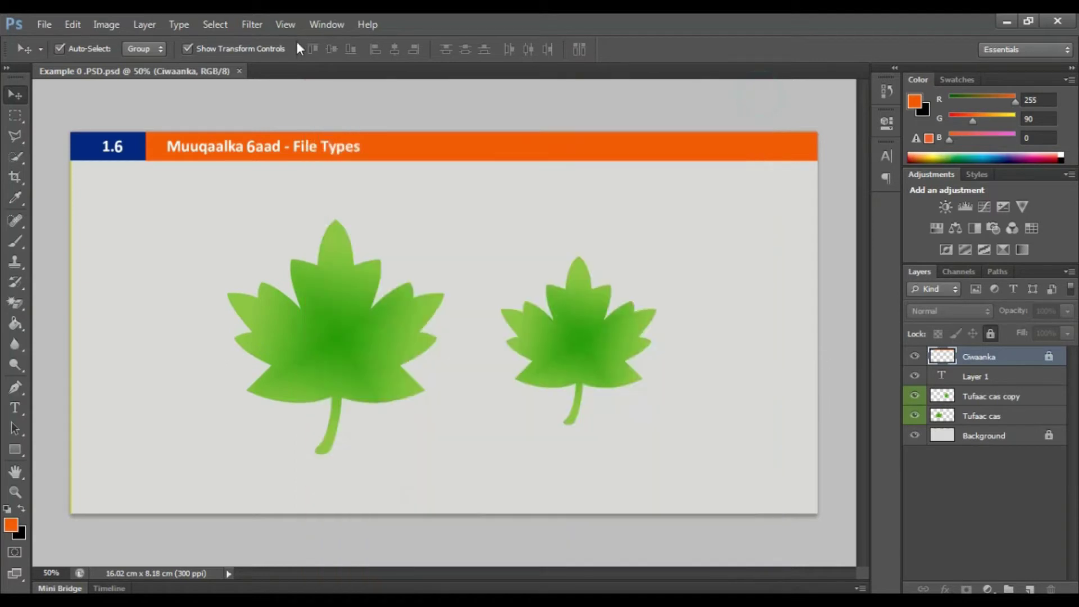
Step: Close the Example 0 .PSD document and return to the 1.6 Common file Types folder
{"action": "left_click", "coordinate": [239, 72]}
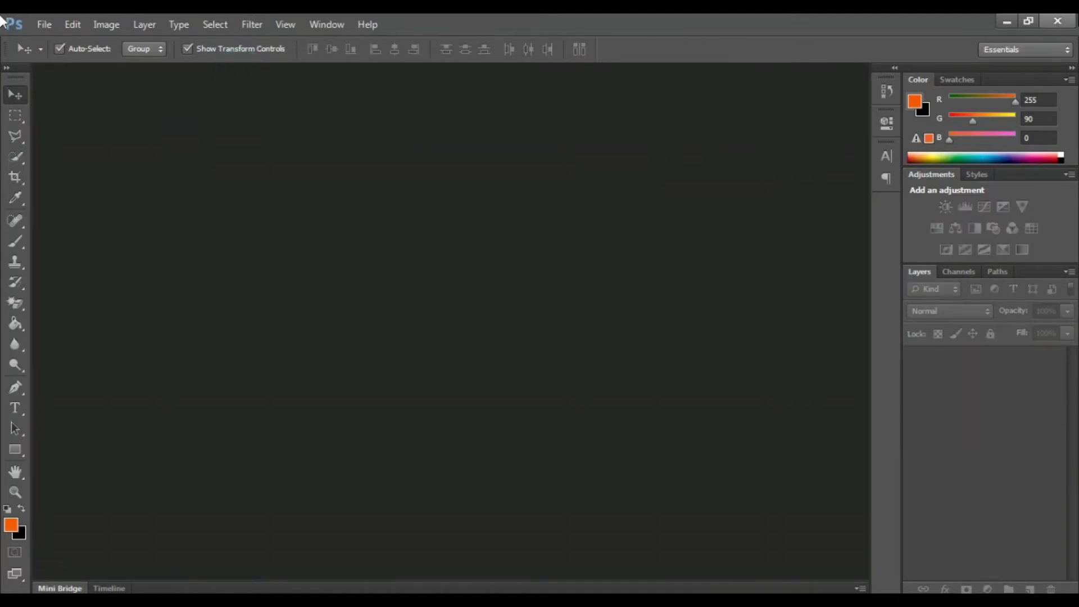
{"action": "left_click", "coordinate": [1007, 21]}
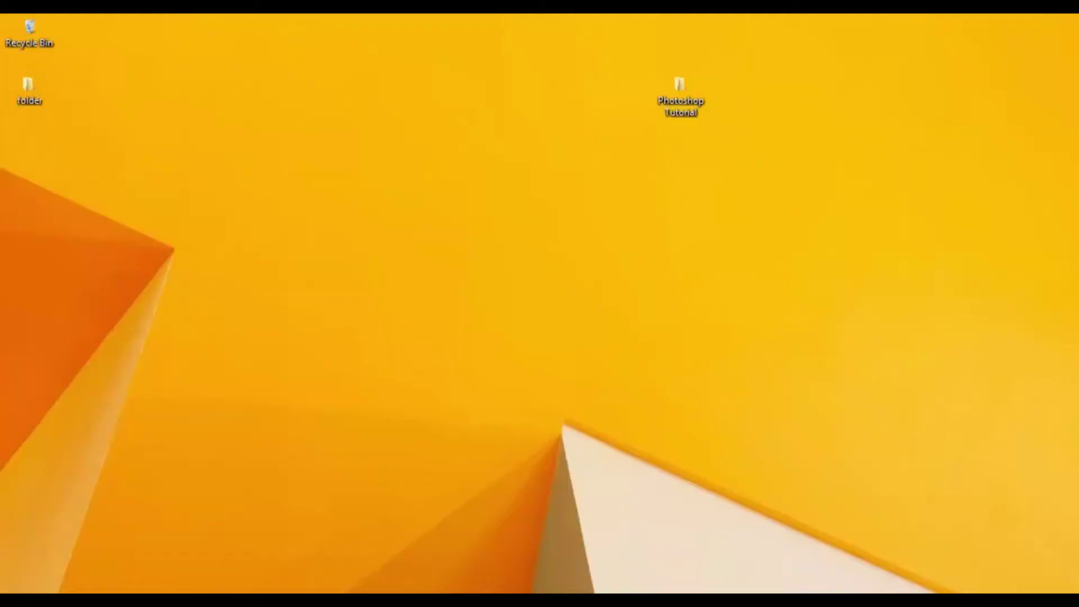
{"action": "key", "text": "Return"}
Step: Check the file details of Example 1 .JPG and open the image in Windows Photo Viewer
{"action": "left_click", "coordinate": [258, 140]}
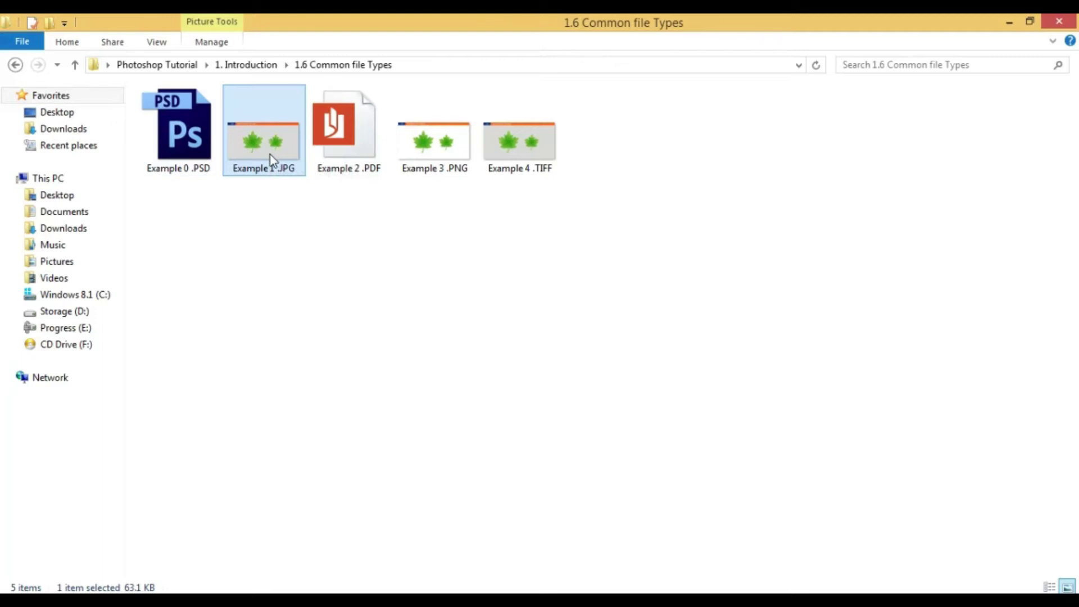
{"action": "mouse_move", "coordinate": [270, 154]}
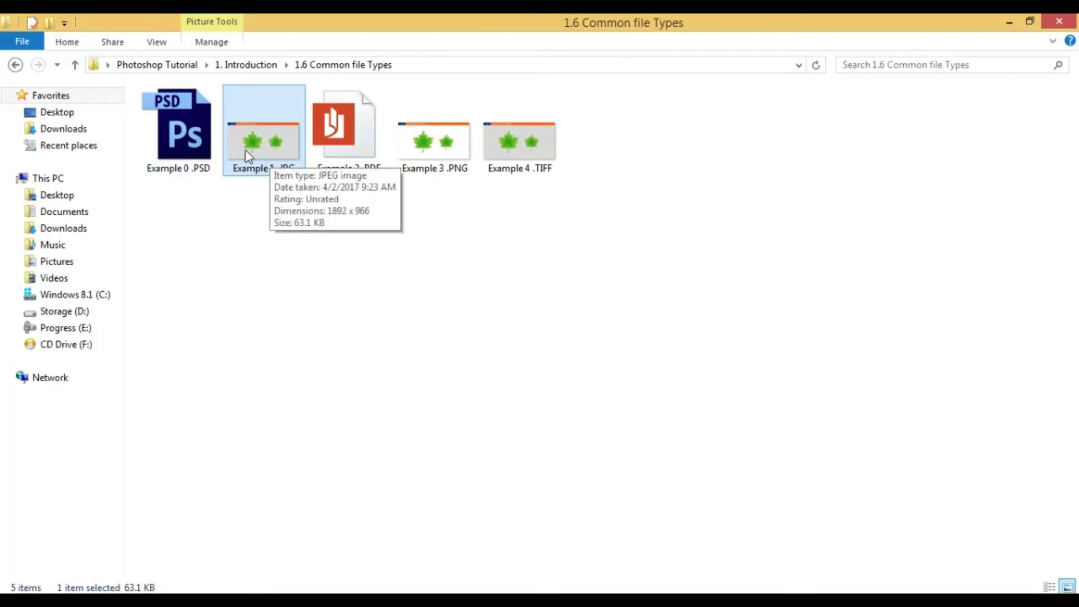
{"action": "mouse_move", "coordinate": [254, 155]}
{"action": "left_mouse_down"}
{"action": "mouse_move", "coordinate": [277, 113]}
{"action": "mouse_move", "coordinate": [265, 139]}
{"action": "left_mouse_up"}
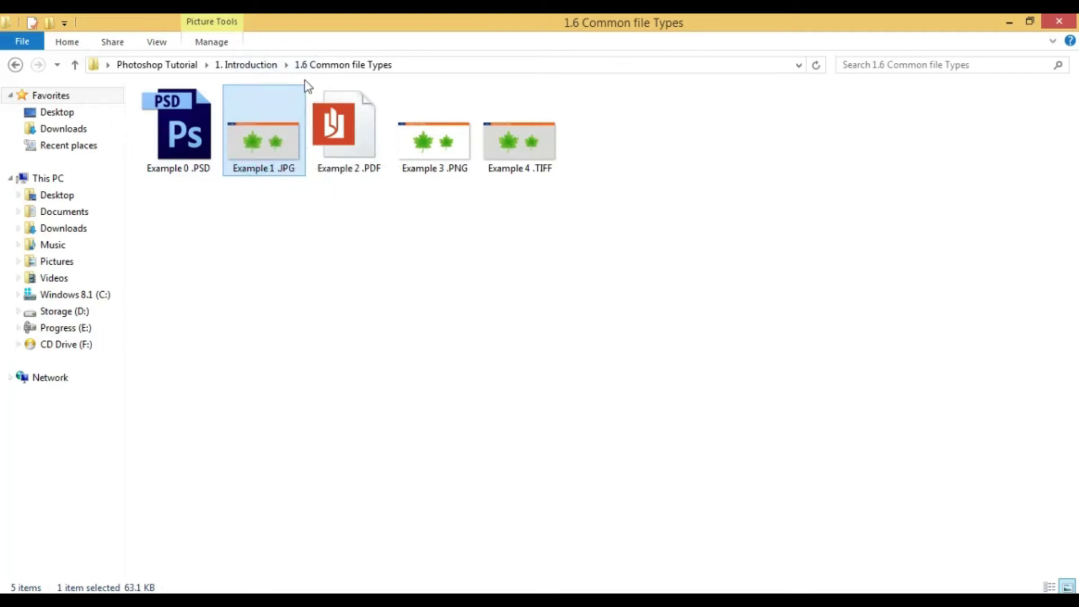
{"action": "mouse_move", "coordinate": [263, 141]}
{"action": "mouse_move", "coordinate": [278, 171]}
{"action": "double_click", "coordinate": [264, 152]}
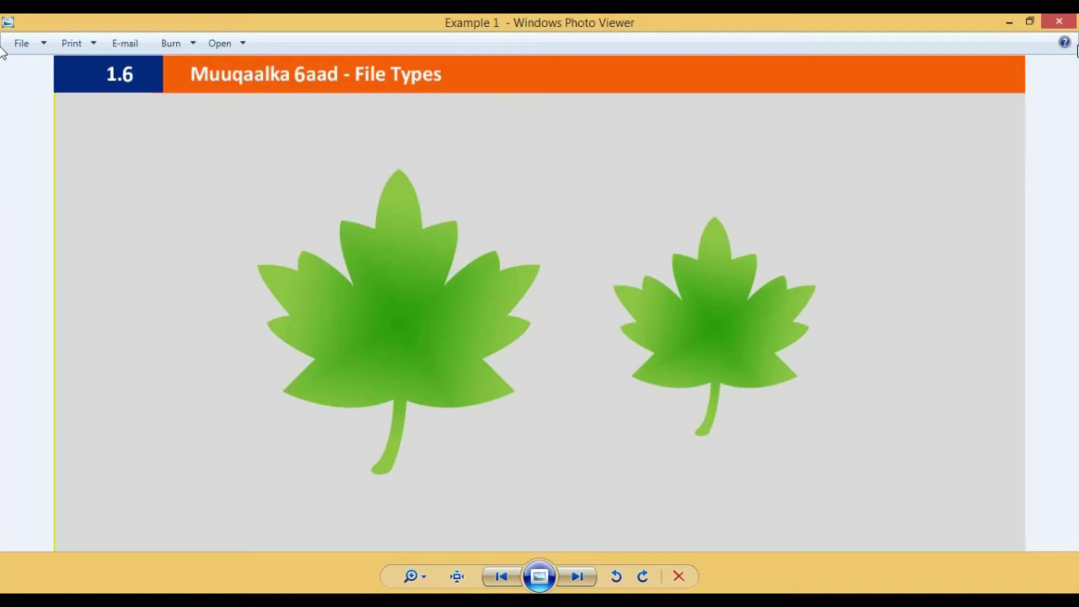
Step: Close Example 1 .JPG, reopen it in Windows Photo Viewer for another look, and return to the 1.6 Common file Types folder
{"action": "left_click", "coordinate": [1060, 21]}
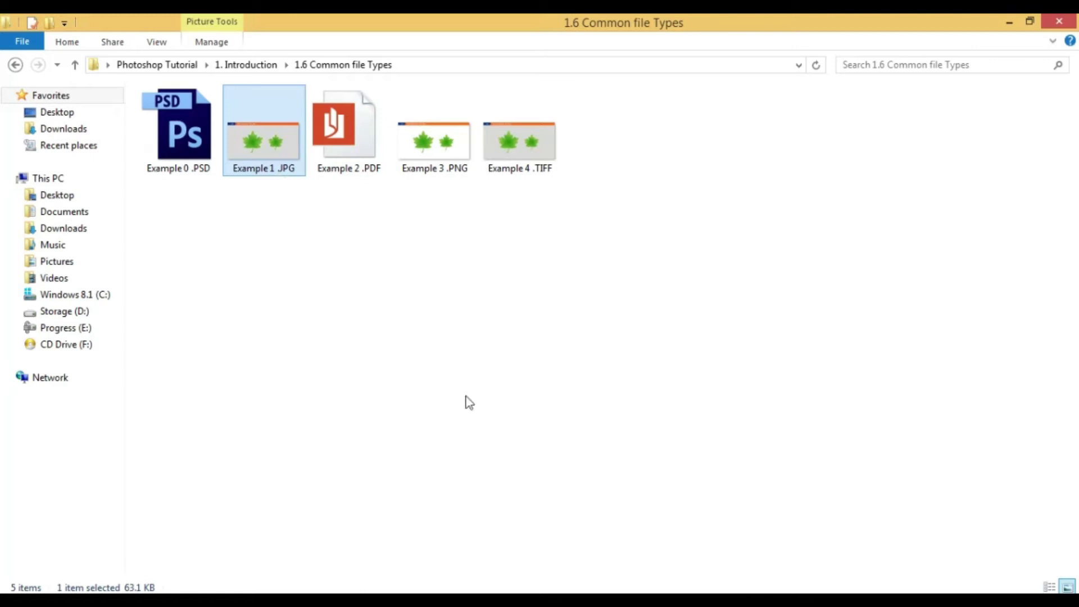
{"action": "left_click", "coordinate": [266, 162]}
{"action": "double_click", "coordinate": [264, 149]}
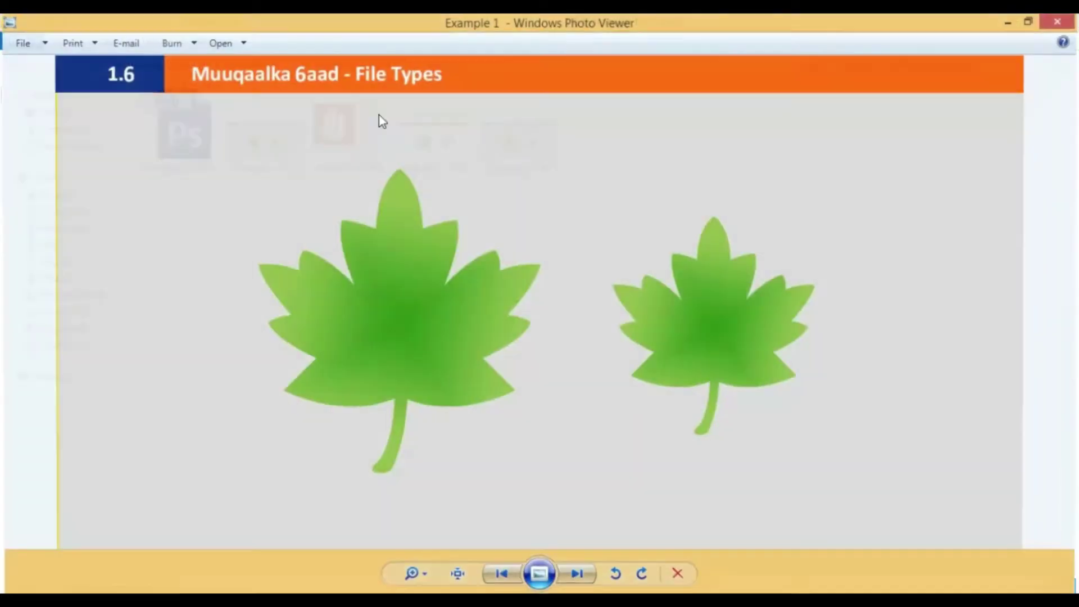
{"action": "left_click", "coordinate": [1068, 22]}
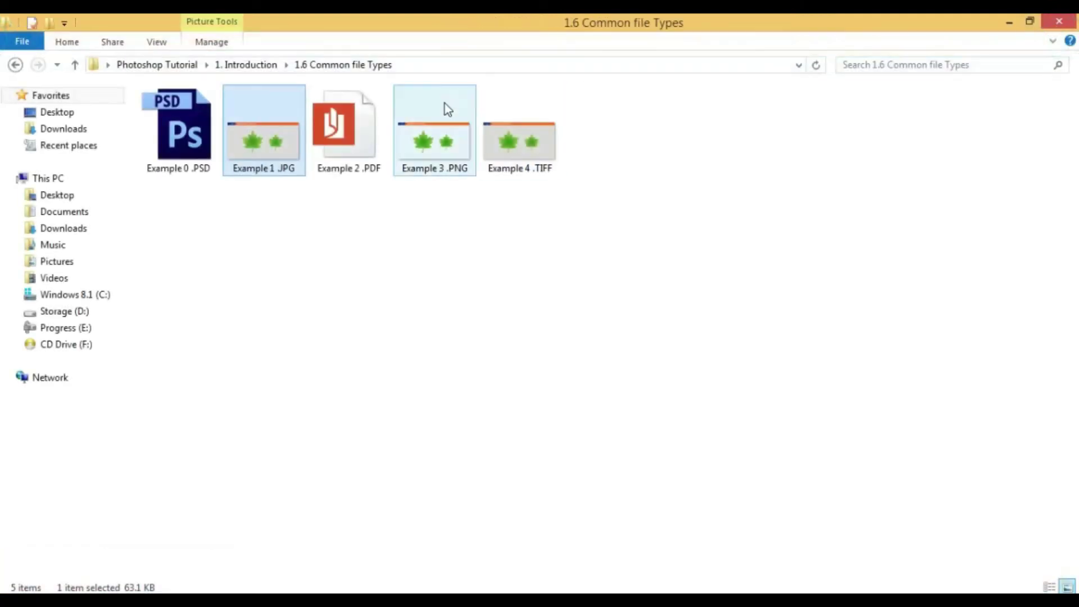
Step: Open Example 1 .JPG with Adobe Photoshop CS6 and try to move its locked Background layer
{"action": "right_click", "coordinate": [260, 148]}
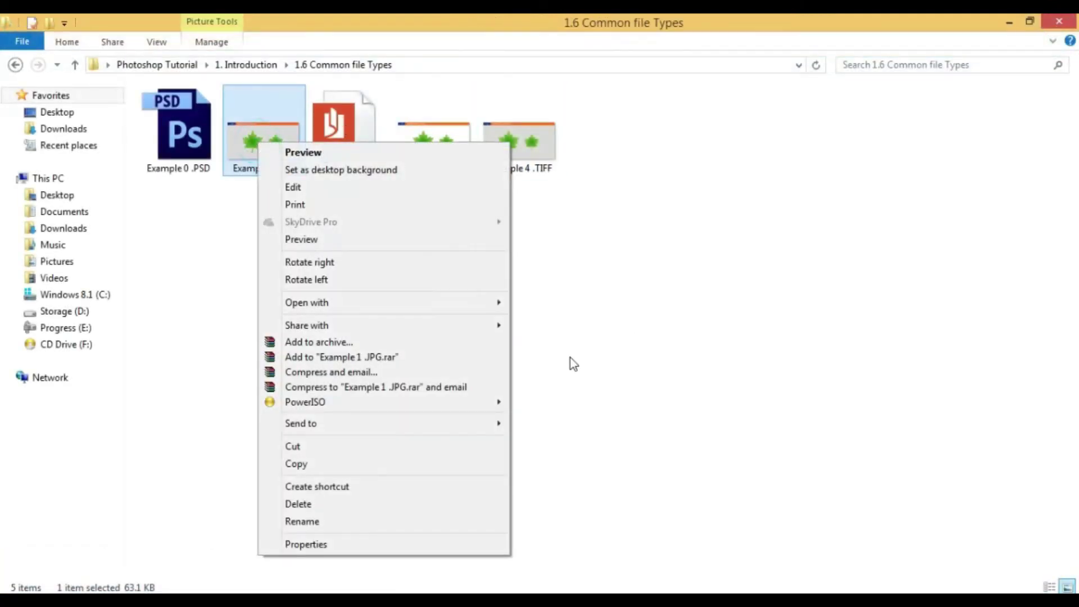
{"action": "mouse_move", "coordinate": [349, 301]}
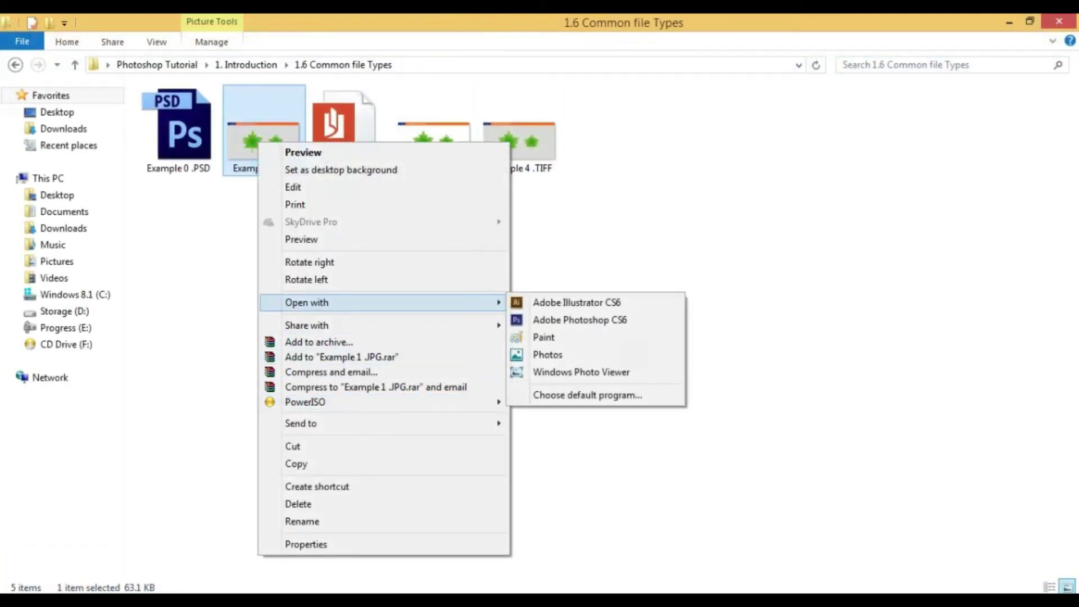
{"action": "left_click", "coordinate": [207, 221]}
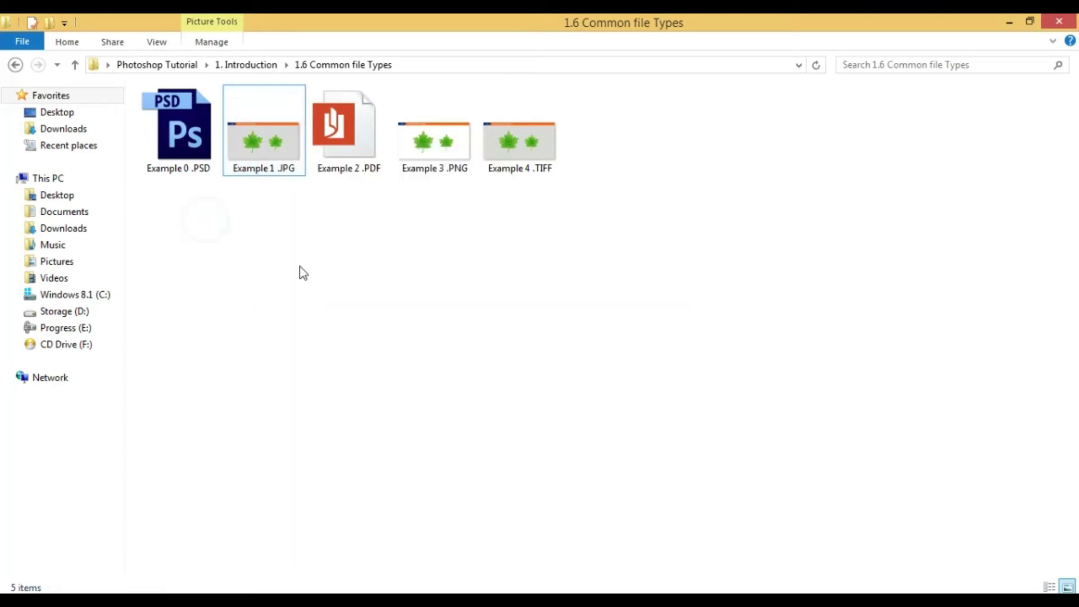
{"action": "right_click", "coordinate": [276, 143]}
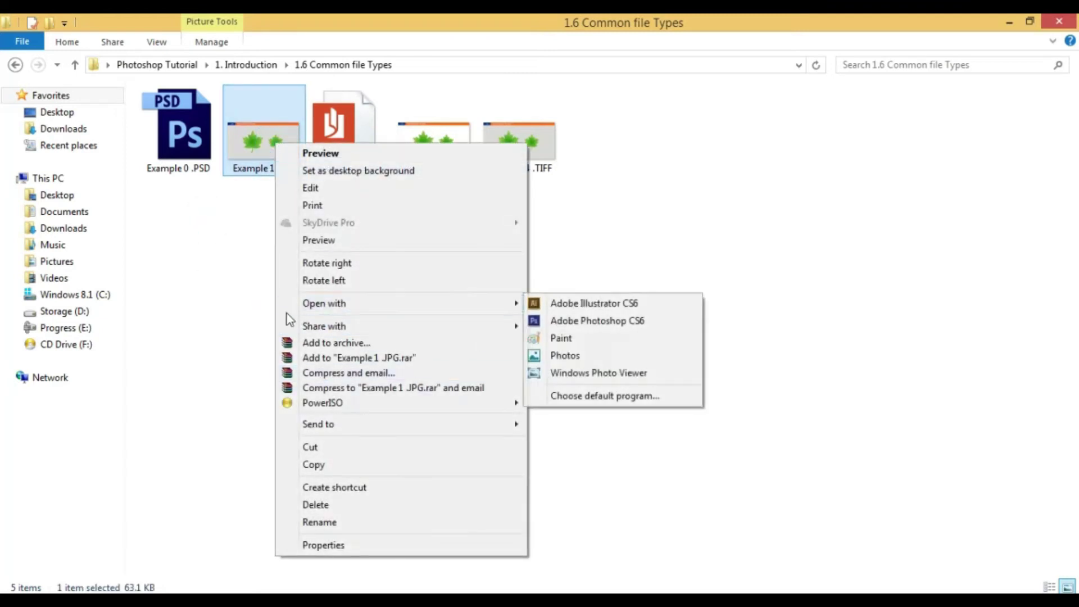
{"action": "mouse_move", "coordinate": [314, 306]}
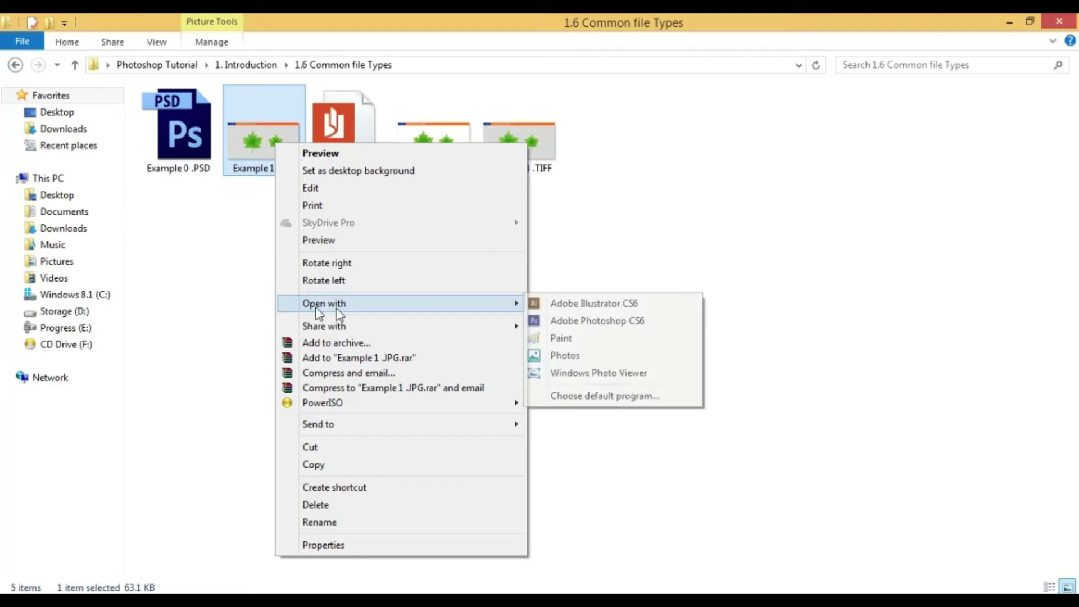
{"action": "left_click", "coordinate": [585, 319]}
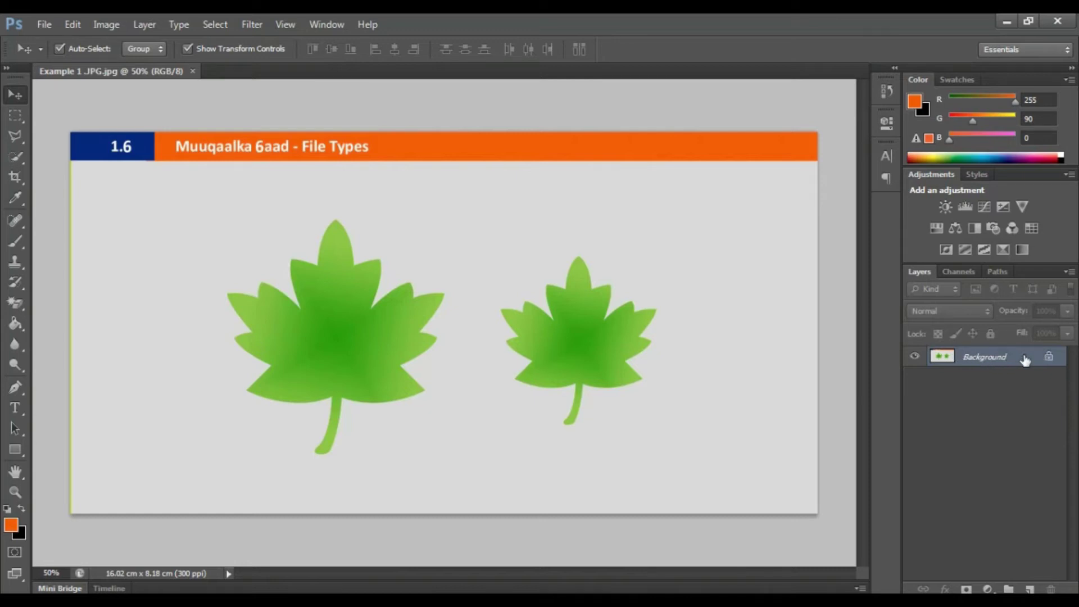
{"action": "left_click", "coordinate": [499, 214]}
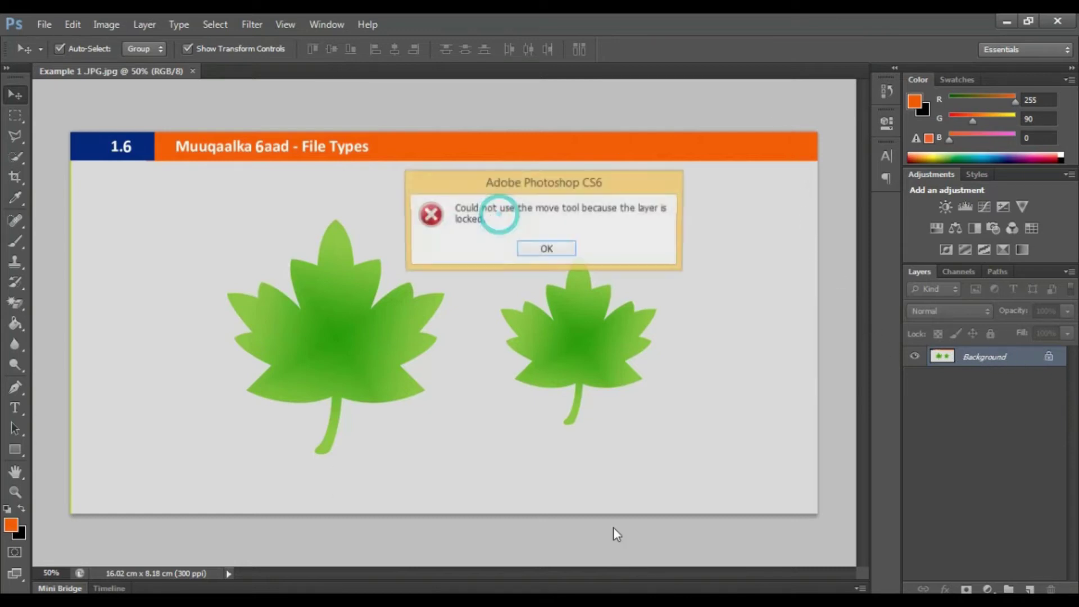
{"action": "left_click", "coordinate": [559, 249]}
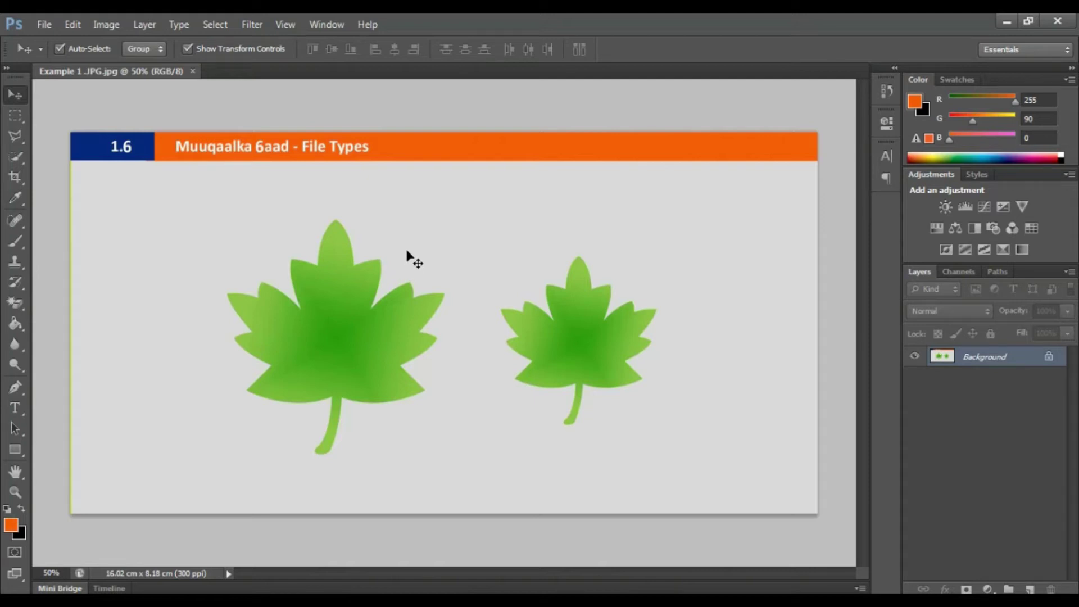
Step: View Example 1 .JPG in Windows Photo Viewer for comparison, close the viewer and return to the open image in Photoshop
{"action": "left_click", "coordinate": [1007, 21]}
{"action": "double_click", "coordinate": [251, 150]}
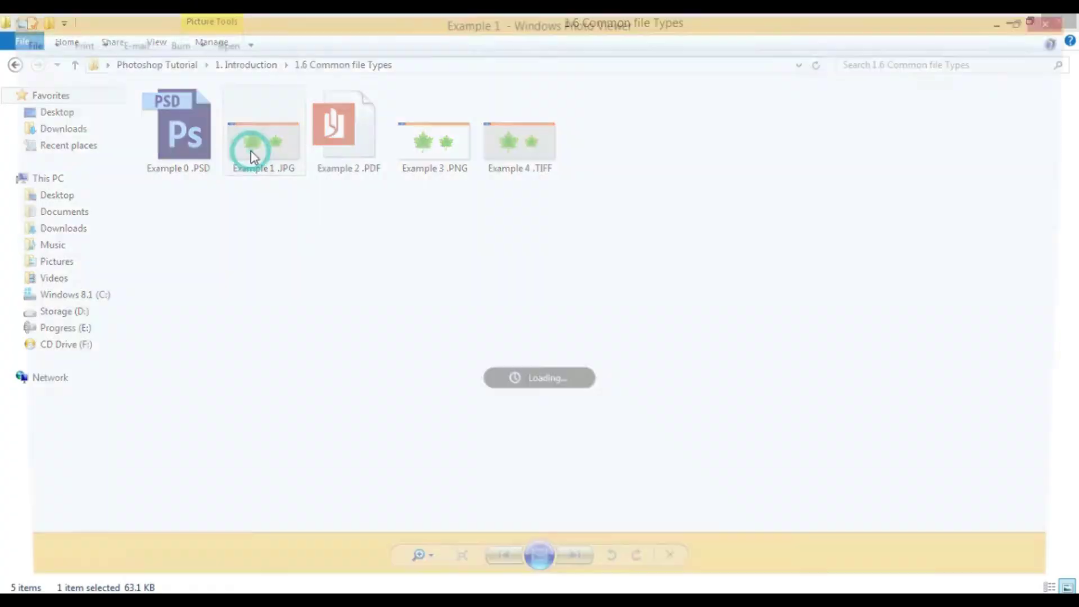
{"action": "left_click", "coordinate": [1059, 21]}
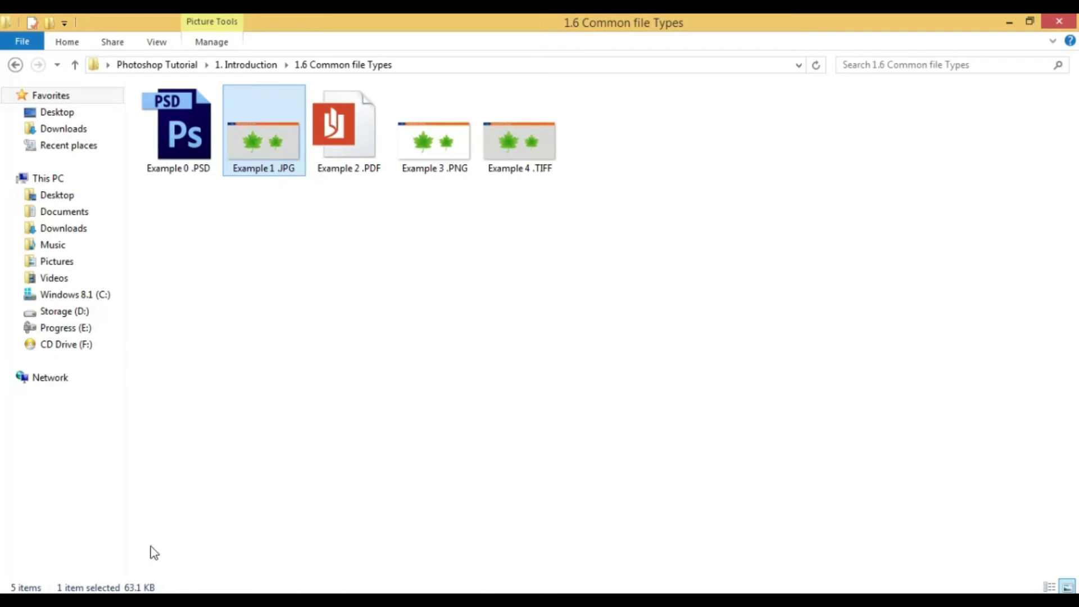
{"action": "left_click", "coordinate": [206, 600]}
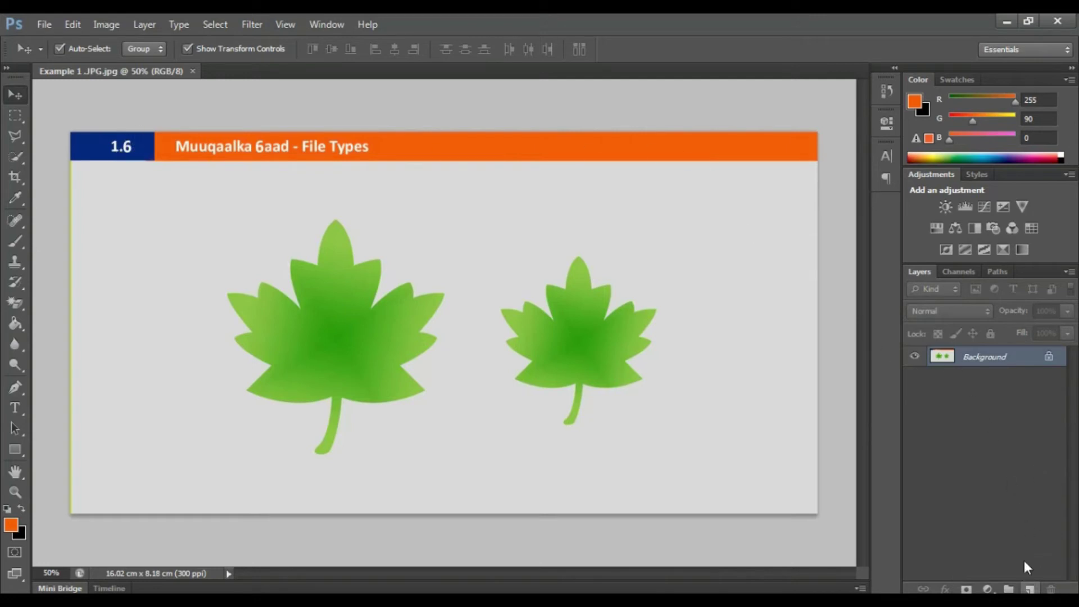
Step: Save the image as a JPEG at quality 4, replacing the existing Example 1 .JPG in the 1.6 Common file Types folder
{"action": "left_click", "coordinate": [39, 27]}
{"action": "left_click", "coordinate": [73, 215]}
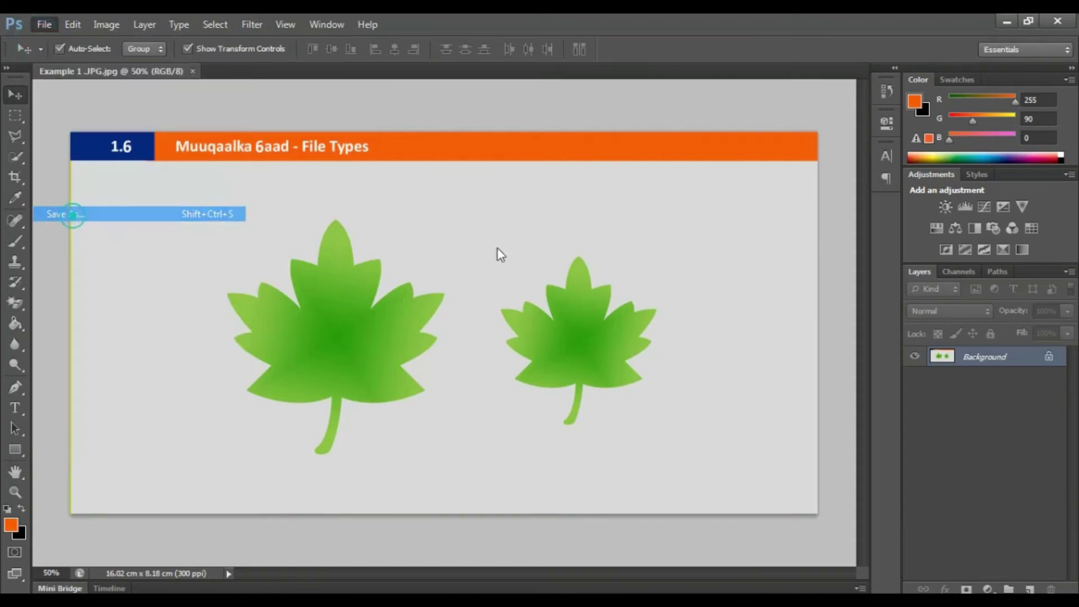
{"action": "left_click", "coordinate": [487, 393]}
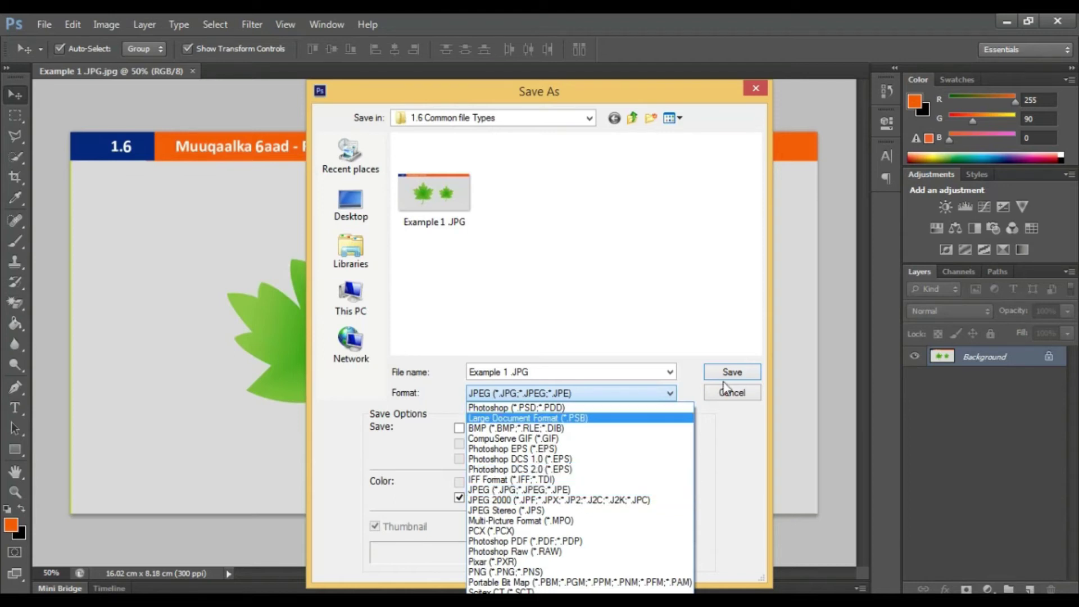
{"action": "left_click", "coordinate": [534, 489]}
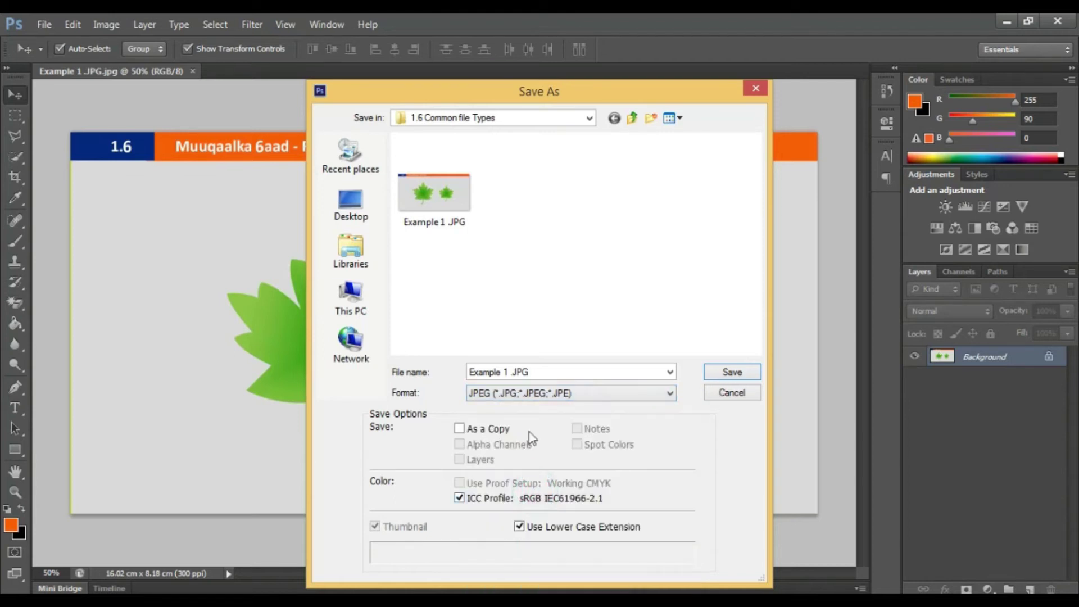
{"action": "left_click", "coordinate": [731, 373]}
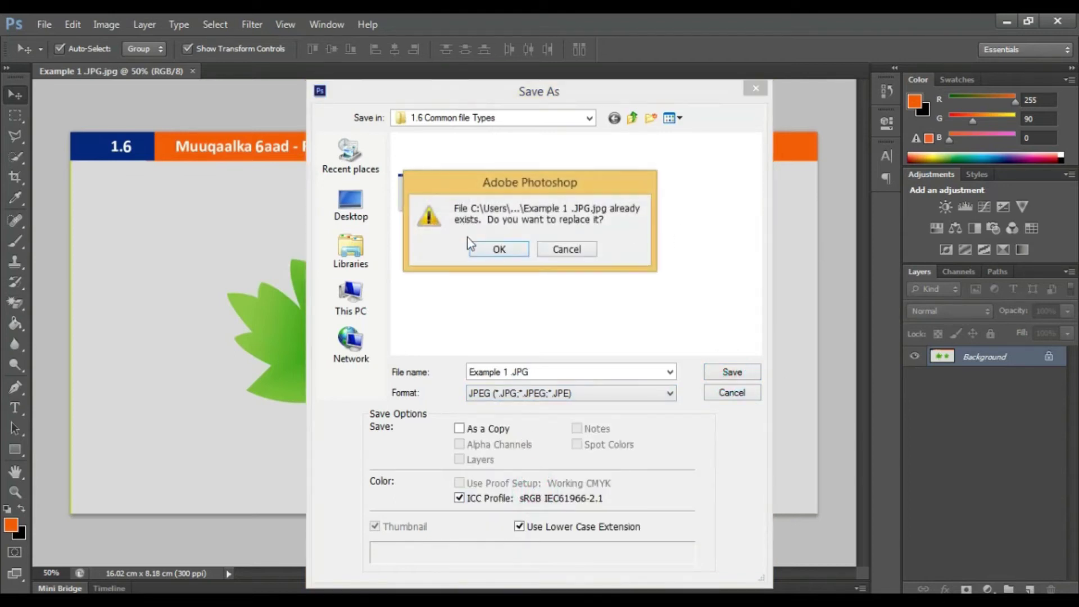
{"action": "left_click", "coordinate": [507, 252]}
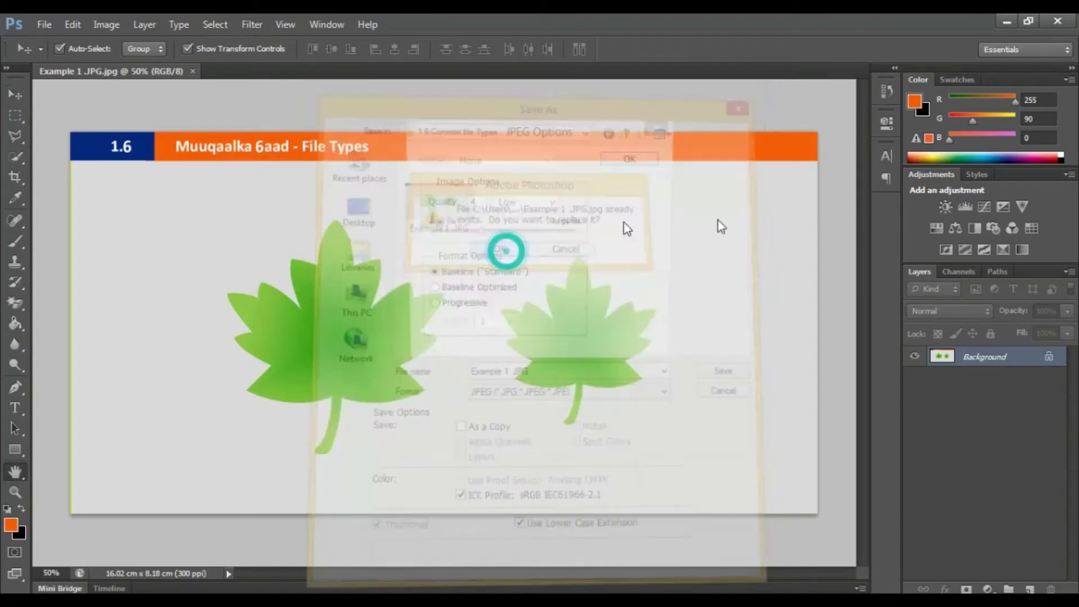
{"action": "left_click", "coordinate": [628, 158]}
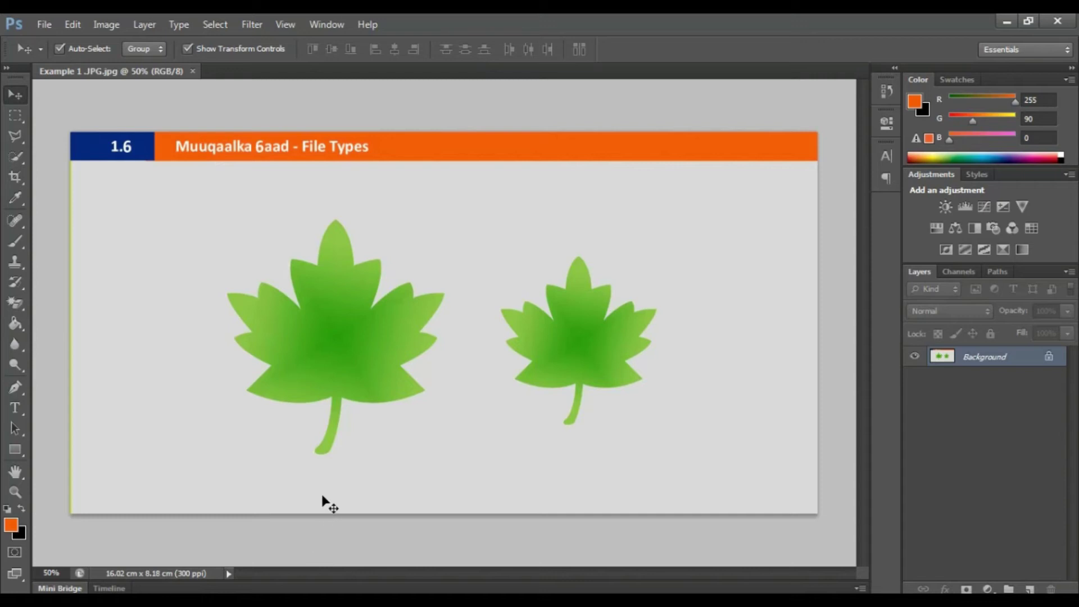
Step: Close the Example 1 .JPG document and return to the 1.6 Common file Types folder
{"action": "left_click", "coordinate": [193, 71]}
{"action": "left_click", "coordinate": [192, 71]}
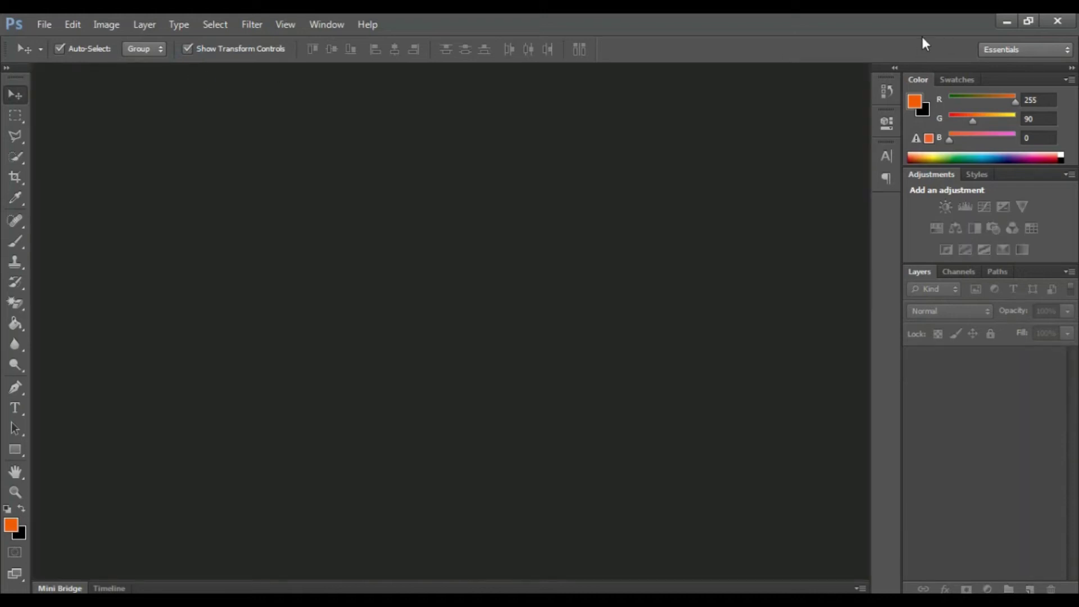
{"action": "left_click", "coordinate": [1001, 24]}
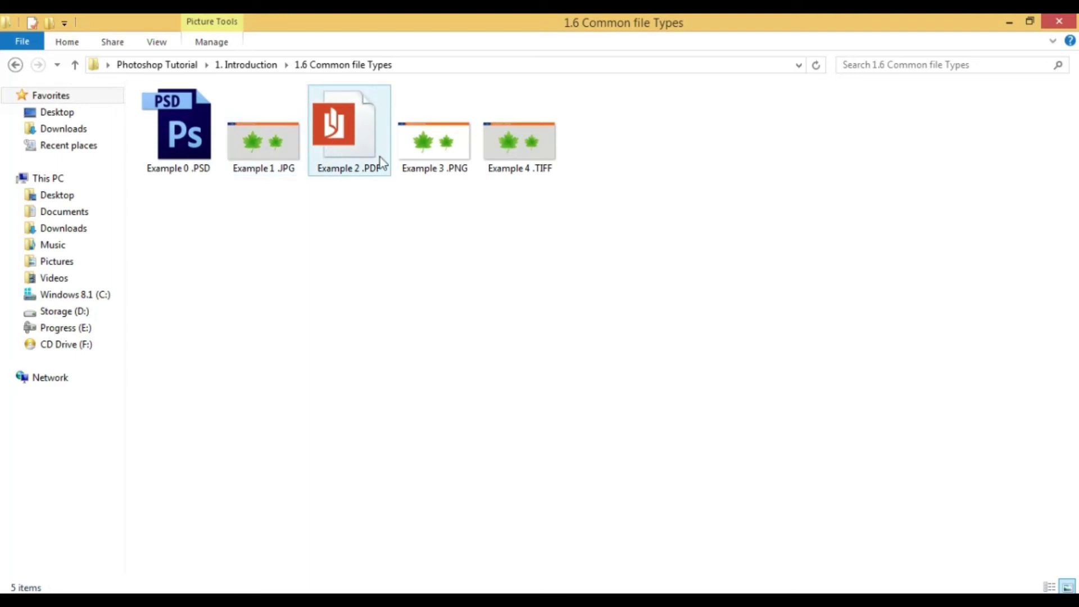
Step: View Example 2 .PDF in its default PDF reader, close the reader and return to the folder
{"action": "mouse_move", "coordinate": [353, 153]}
{"action": "left_click", "coordinate": [362, 159]}
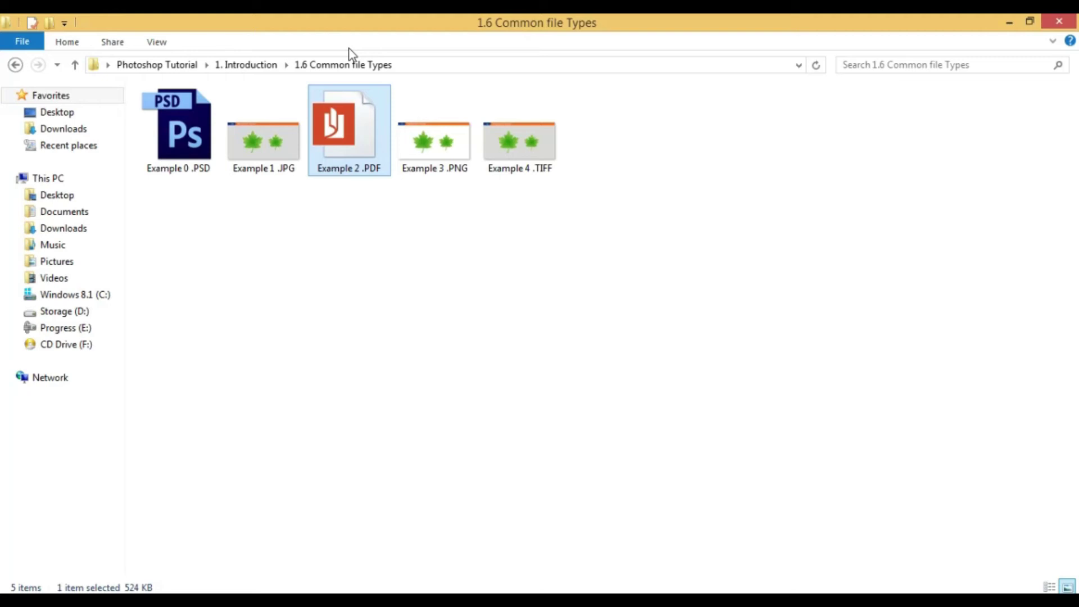
{"action": "mouse_move", "coordinate": [344, 107]}
{"action": "double_click", "coordinate": [337, 147]}
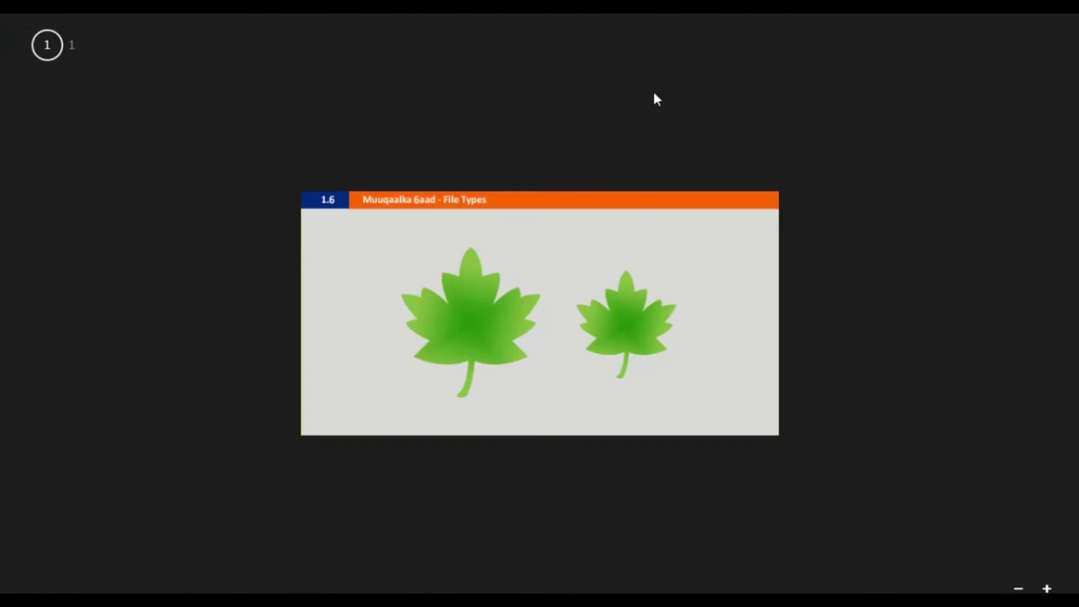
{"action": "left_click_drag", "start_coordinate": [534, 21], "coordinate": [500, 585]}
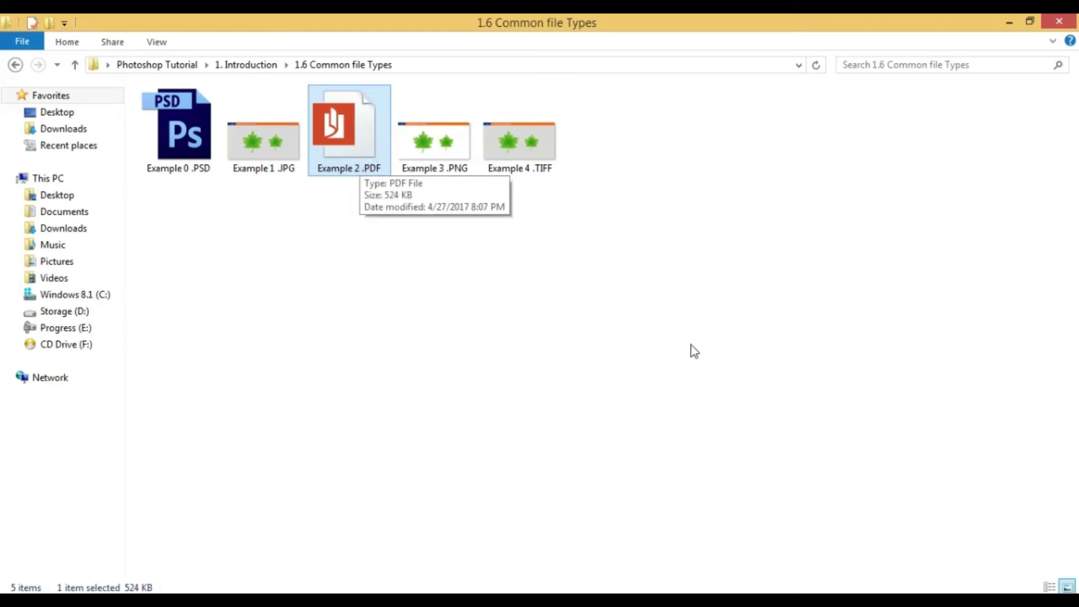
Step: Examine which programs are offered for opening Example 2 .PDF, without choosing one
{"action": "right_click", "coordinate": [350, 149]}
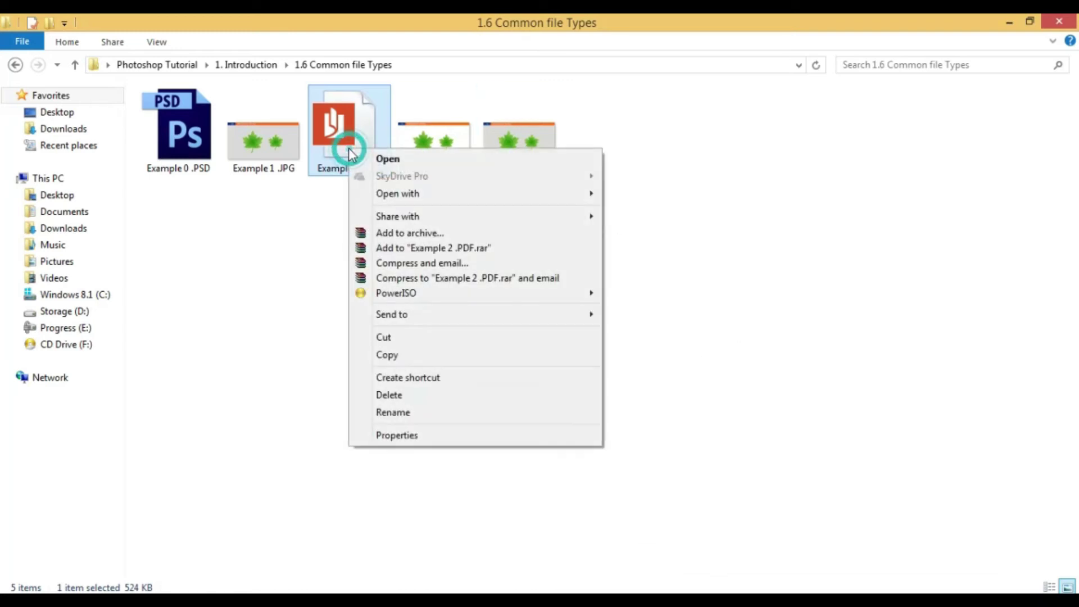
{"action": "mouse_move", "coordinate": [406, 193]}
{"action": "left_click", "coordinate": [338, 133]}
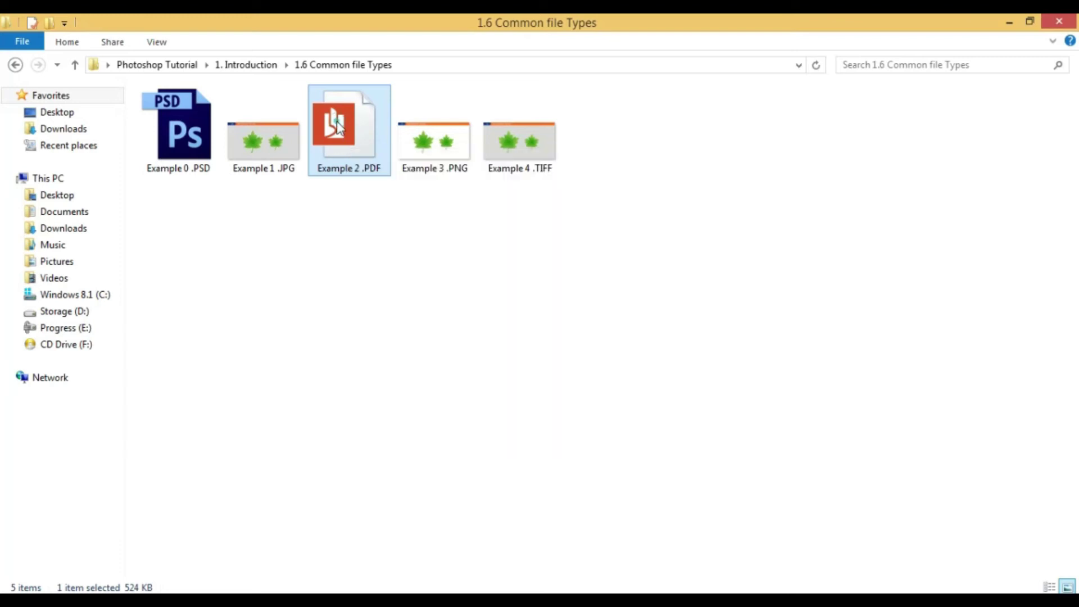
{"action": "right_click", "coordinate": [337, 122]}
{"action": "right_click", "coordinate": [317, 102]}
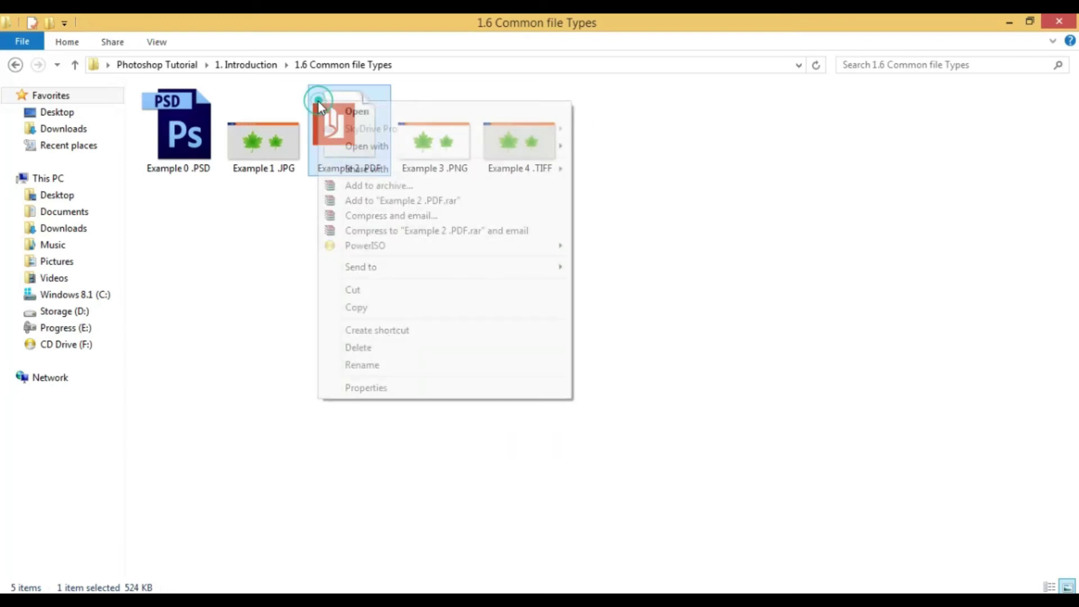
{"action": "mouse_move", "coordinate": [358, 174]}
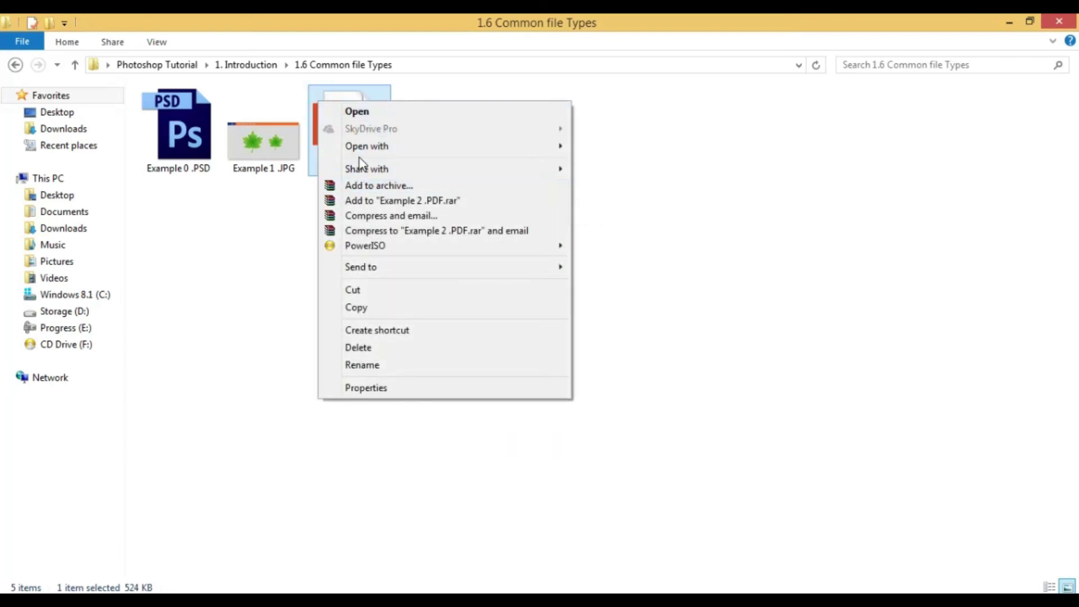
{"action": "mouse_move", "coordinate": [359, 149]}
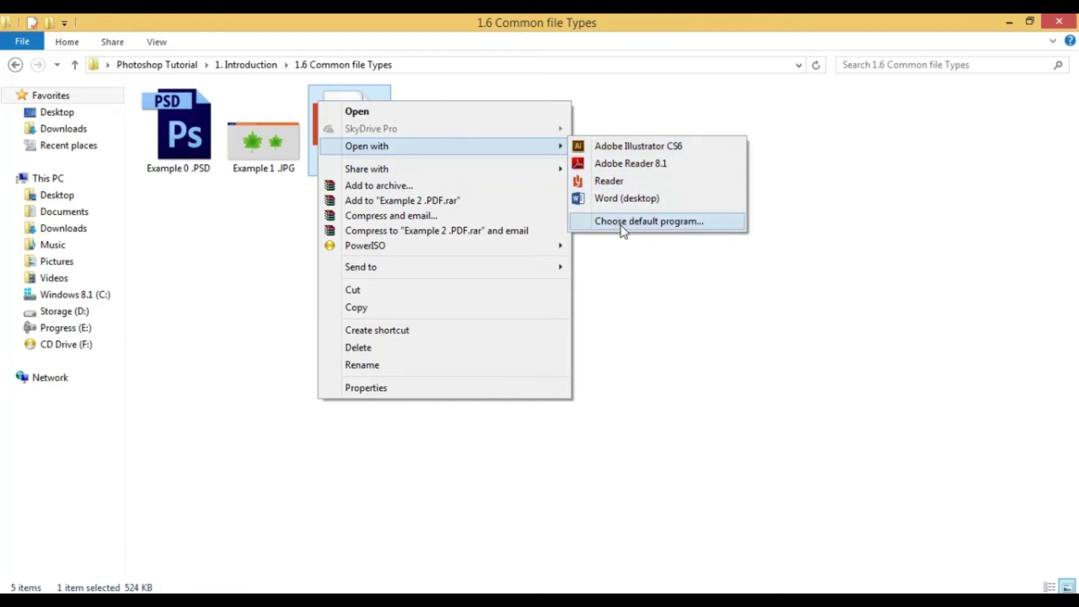
{"action": "left_click", "coordinate": [756, 308]}
{"action": "left_click", "coordinate": [368, 166]}
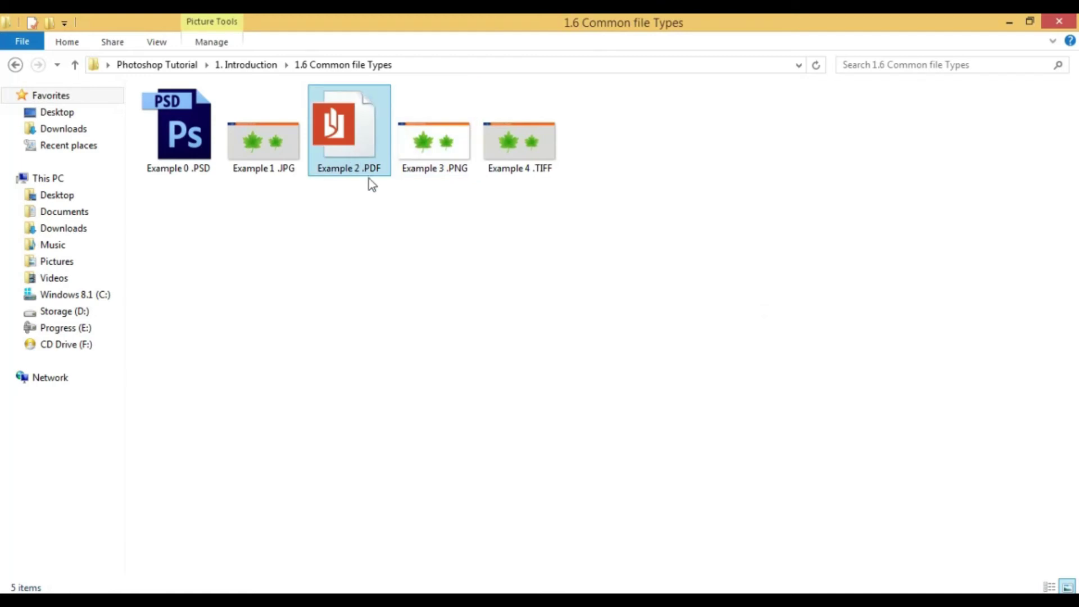
Step: Open Example 2 .PDF in Photoshop and check its editable layers by selecting Tufaac cas and Tufaac cas copy, both as layers and on the canvas
{"action": "double_click", "coordinate": [345, 148]}
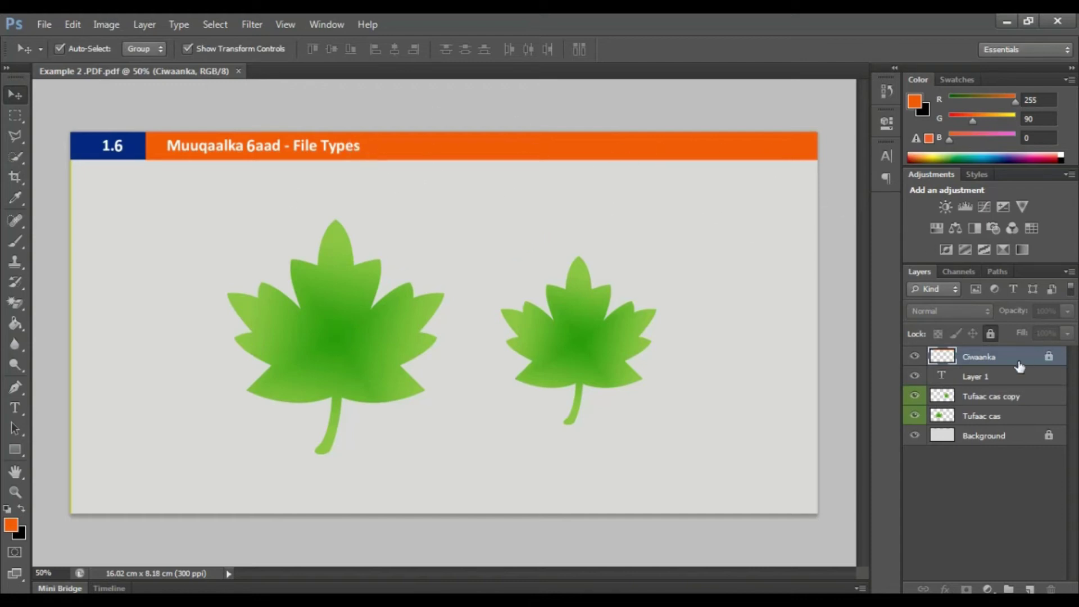
{"action": "left_click", "coordinate": [983, 419]}
{"action": "left_click", "coordinate": [970, 396]}
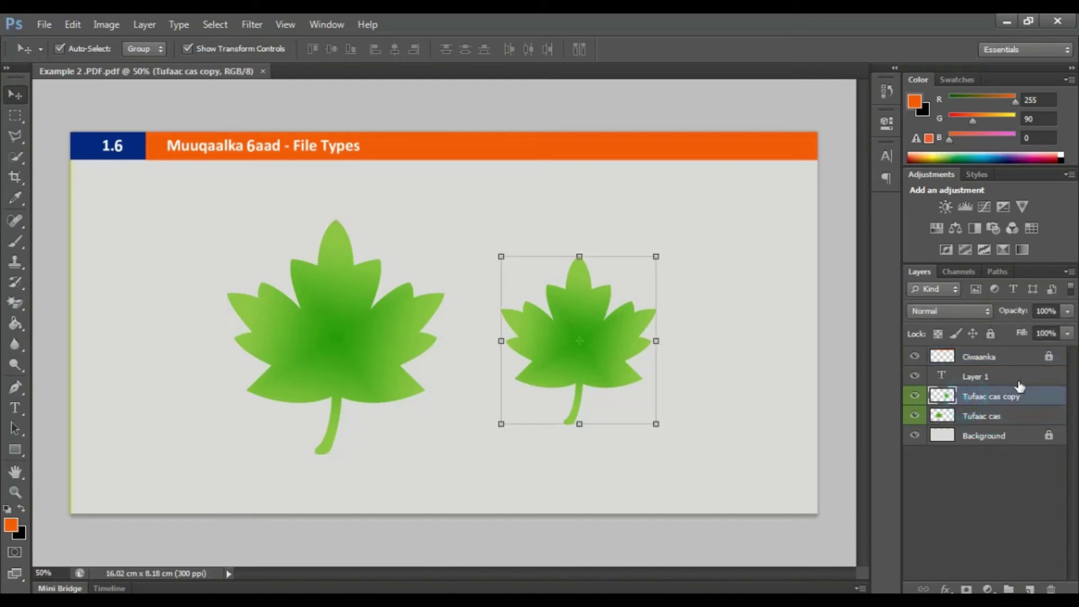
{"action": "left_click", "coordinate": [959, 482]}
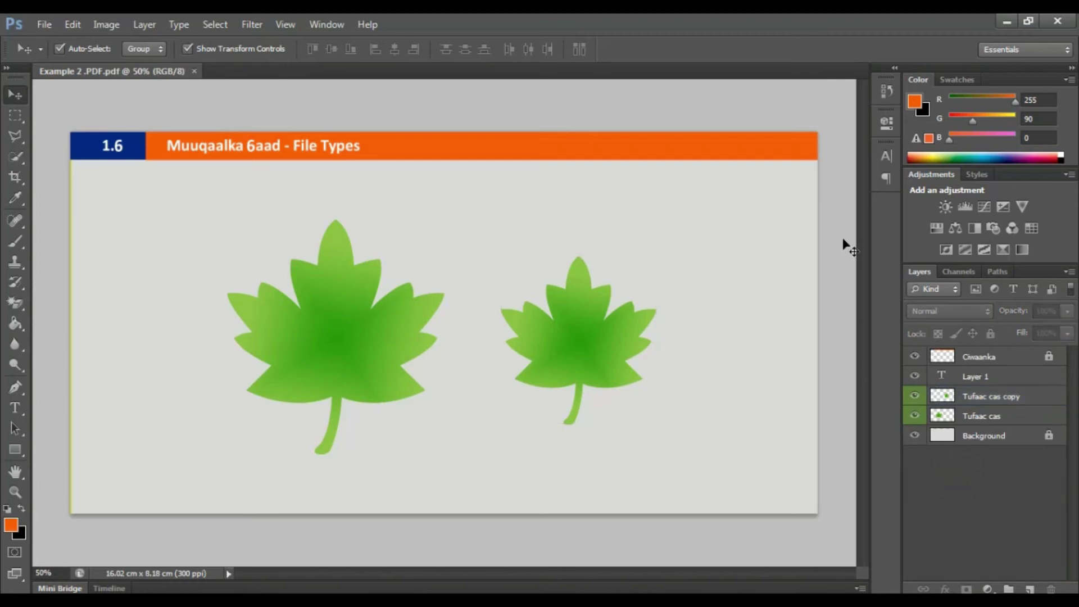
{"action": "left_click", "coordinate": [332, 329]}
{"action": "left_click", "coordinate": [537, 332]}
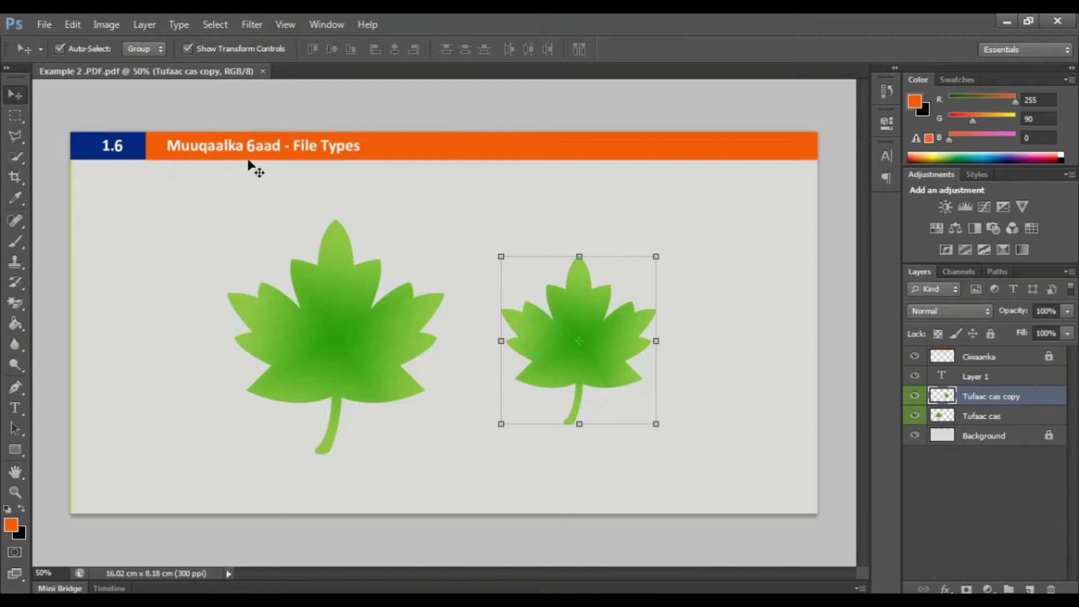
Step: Select the Background layer of Example 2 .PDF, clear the layer selection and close the document
{"action": "left_click", "coordinate": [986, 435]}
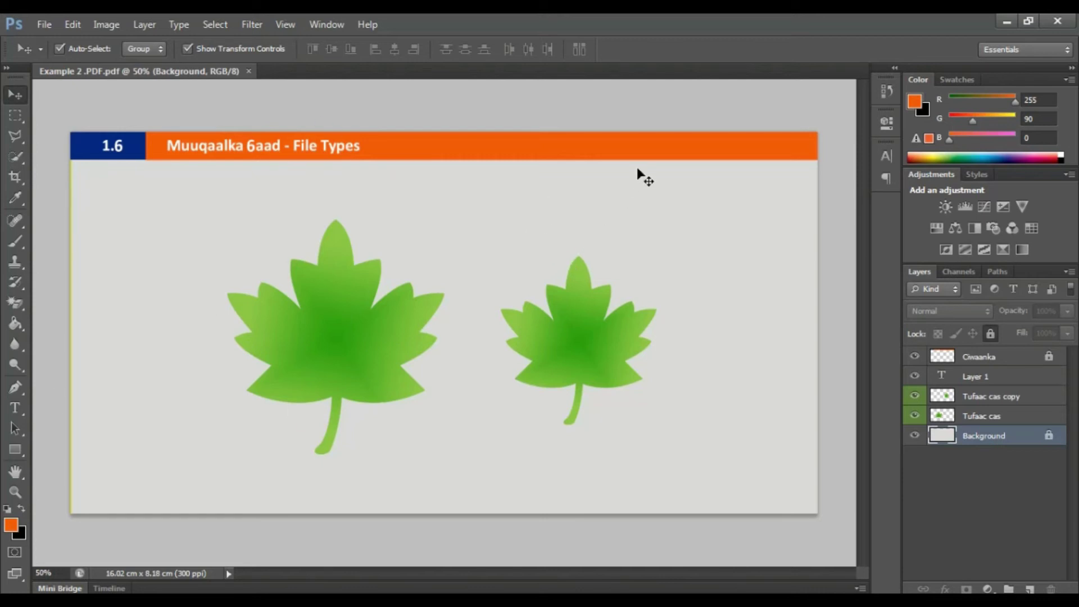
{"action": "left_click", "coordinate": [835, 120]}
{"action": "left_click", "coordinate": [193, 68]}
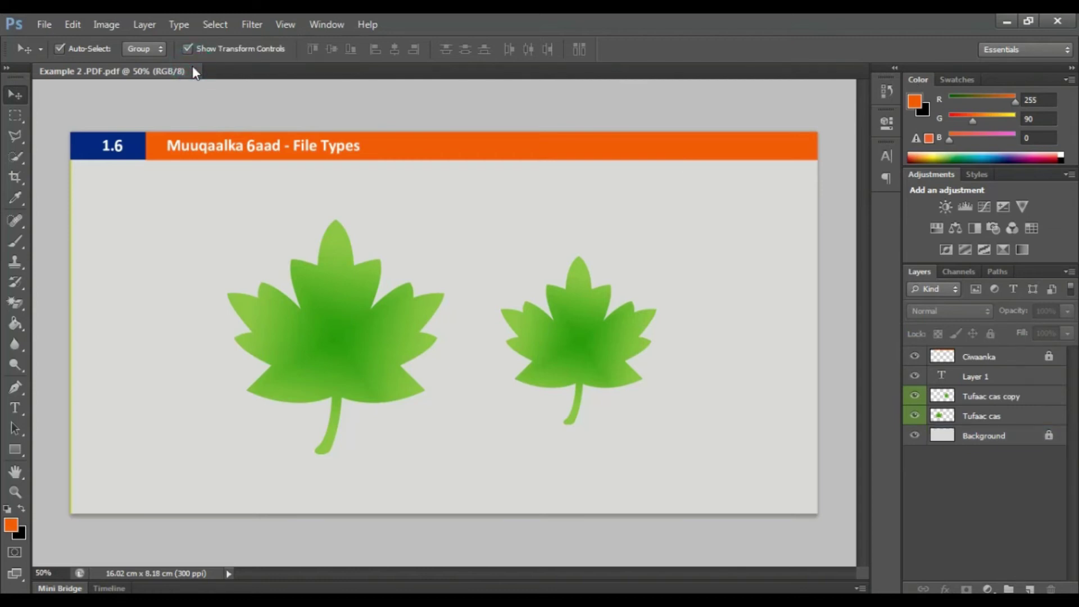
{"action": "mouse_move", "coordinate": [193, 68]}
{"action": "left_mouse_down"}
{"action": "mouse_move", "coordinate": [201, 79]}
{"action": "mouse_move", "coordinate": [182, 63]}
{"action": "mouse_move", "coordinate": [198, 43]}
{"action": "mouse_move", "coordinate": [202, 75]}
{"action": "left_mouse_up"}
{"action": "left_click", "coordinate": [195, 68]}
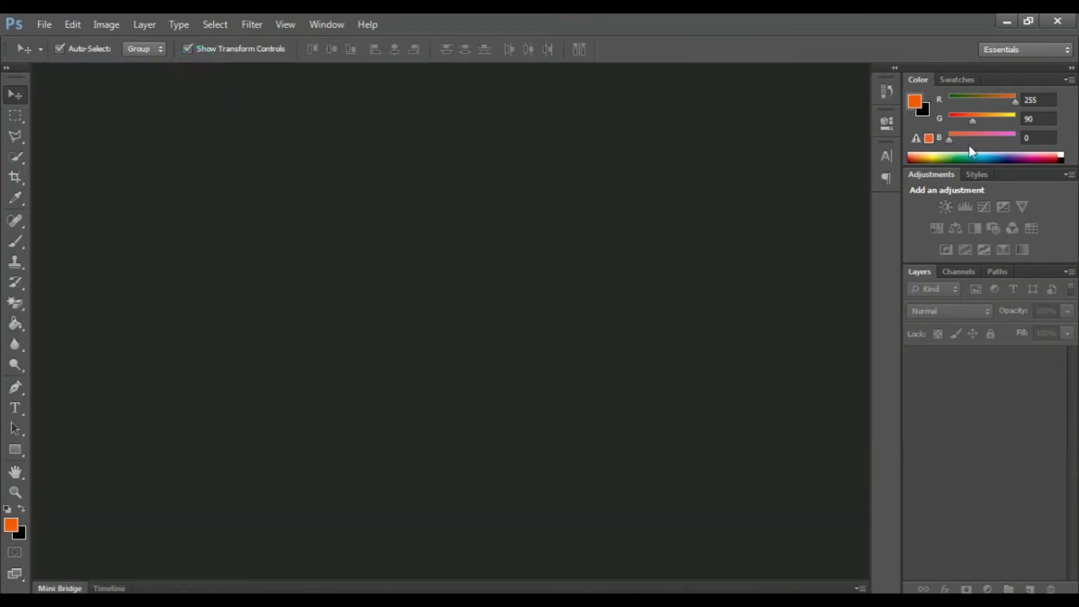
Step: Go to the desktop and open the Thesis PDF in Photoshop
{"action": "left_click", "coordinate": [1002, 24]}
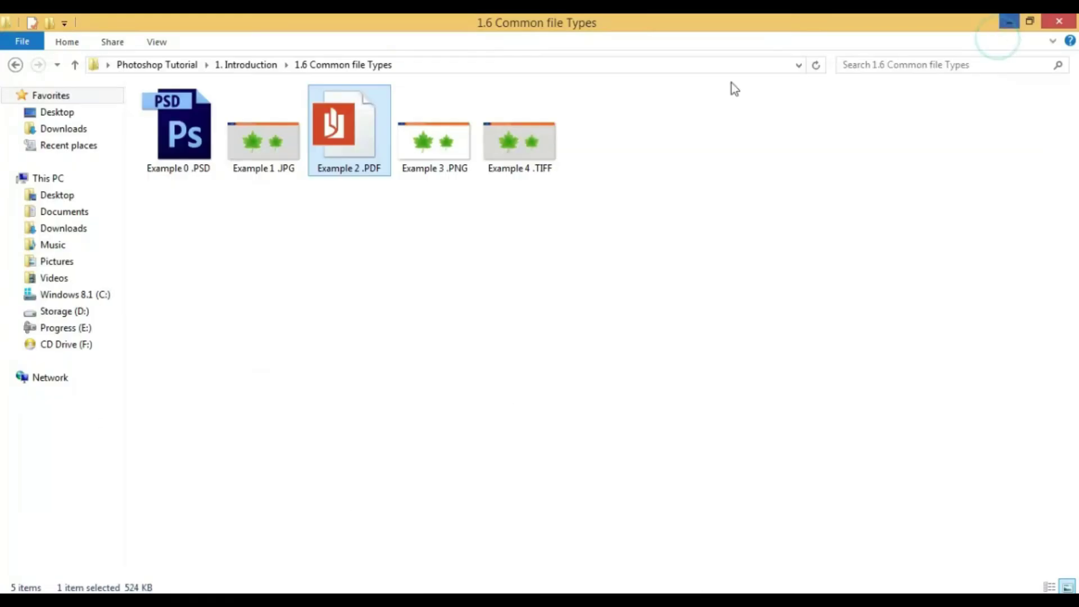
{"action": "left_click", "coordinate": [1008, 23]}
{"action": "left_click", "coordinate": [214, 94]}
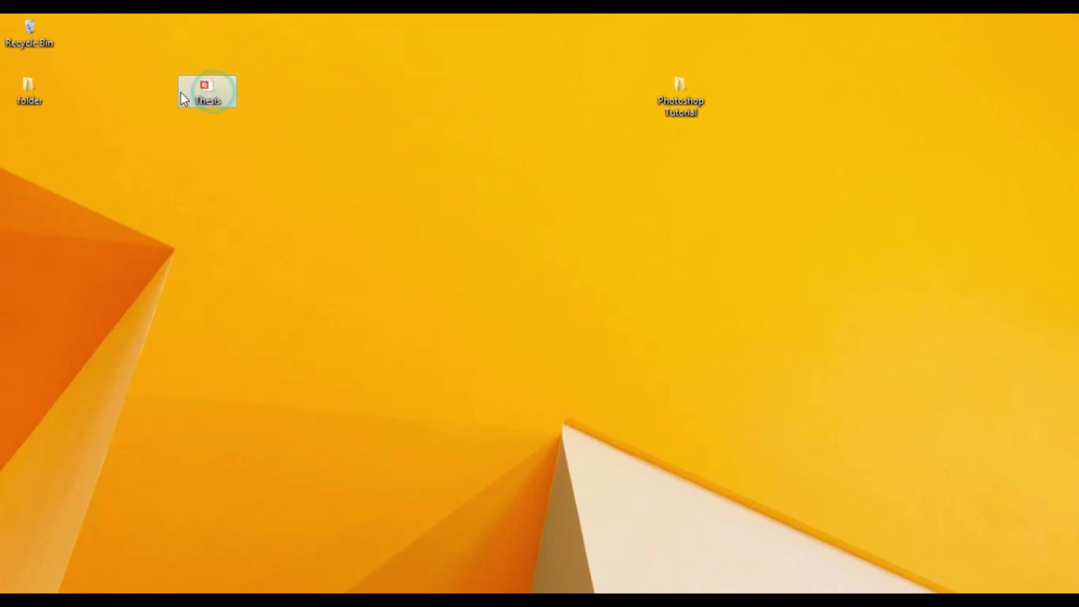
{"action": "left_click_drag", "start_coordinate": [210, 97], "coordinate": [488, 24]}
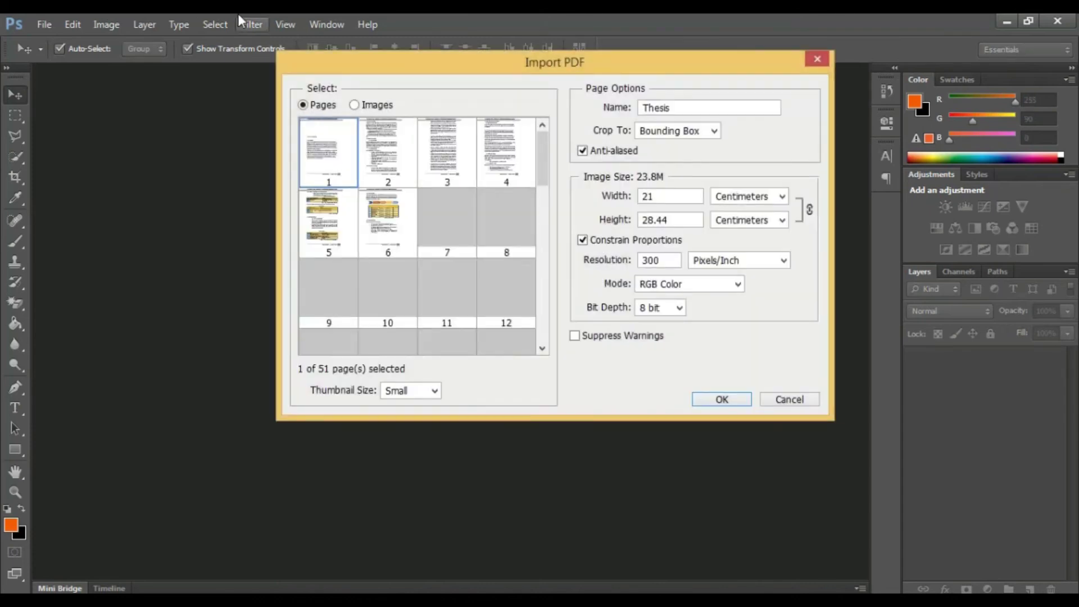
Step: Examine the Thesis PDF's page thumbnails, size and resolution options, and compare the Images and Pages views in the import settings
{"action": "scroll", "coordinate": [442, 284], "scroll_direction": "down", "scroll_amount": 3}
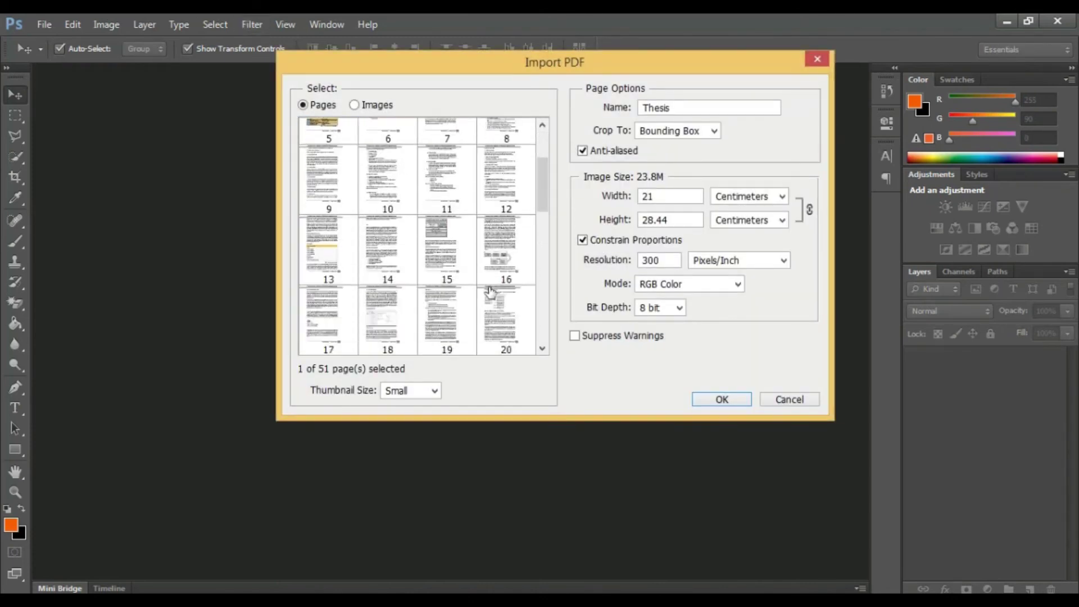
{"action": "scroll", "coordinate": [494, 284], "scroll_direction": "up", "scroll_amount": 3}
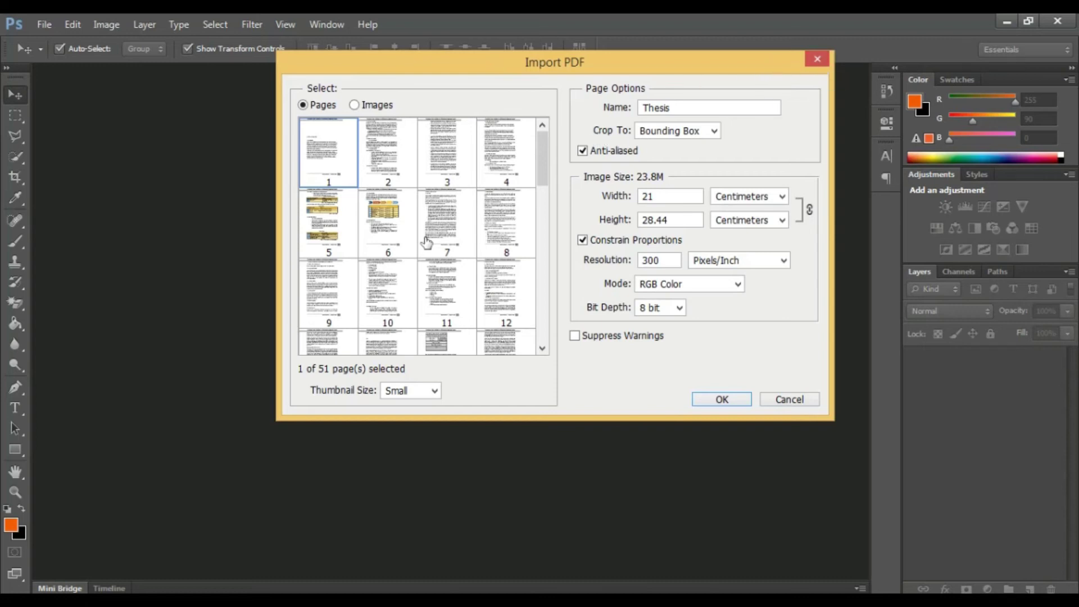
{"action": "left_click_drag", "start_coordinate": [582, 56], "coordinate": [512, 188]}
{"action": "left_click_drag", "start_coordinate": [345, 296], "coordinate": [557, 176]}
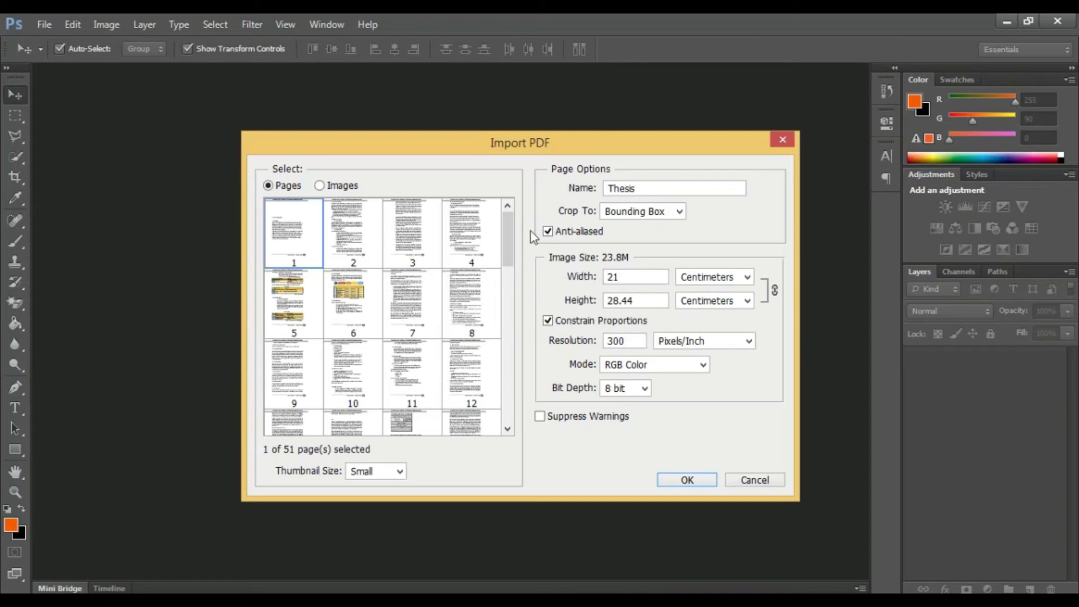
{"action": "left_click", "coordinate": [626, 281]}
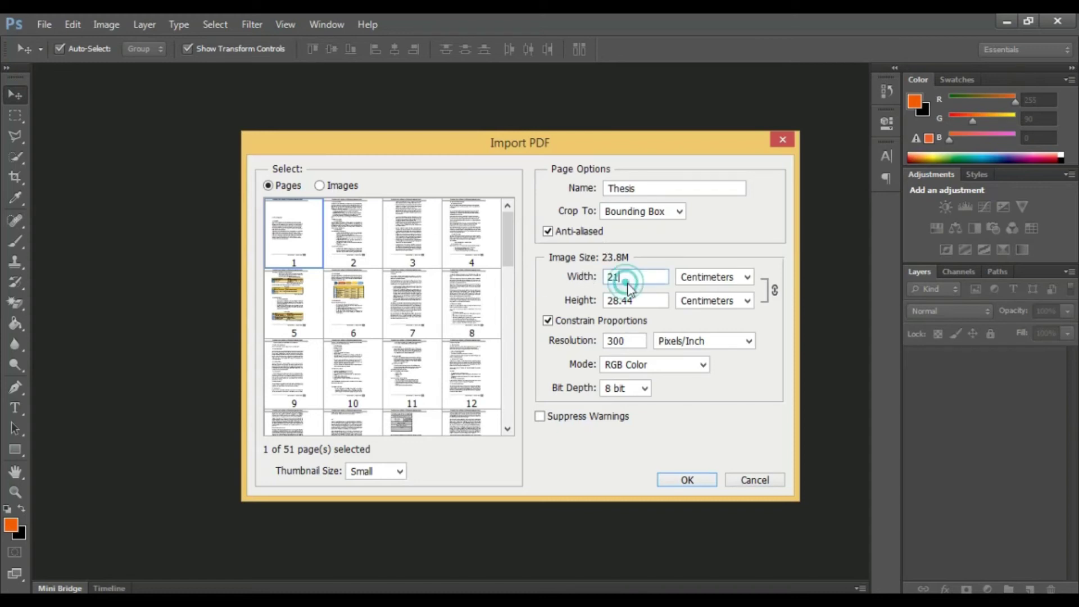
{"action": "left_click", "coordinate": [640, 301]}
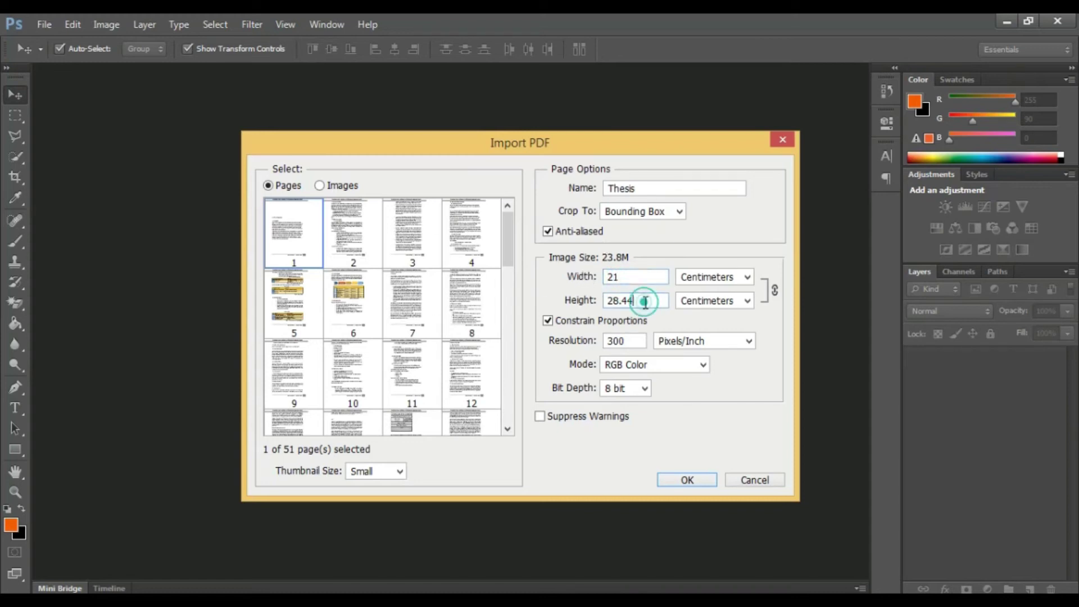
{"action": "left_click", "coordinate": [636, 341]}
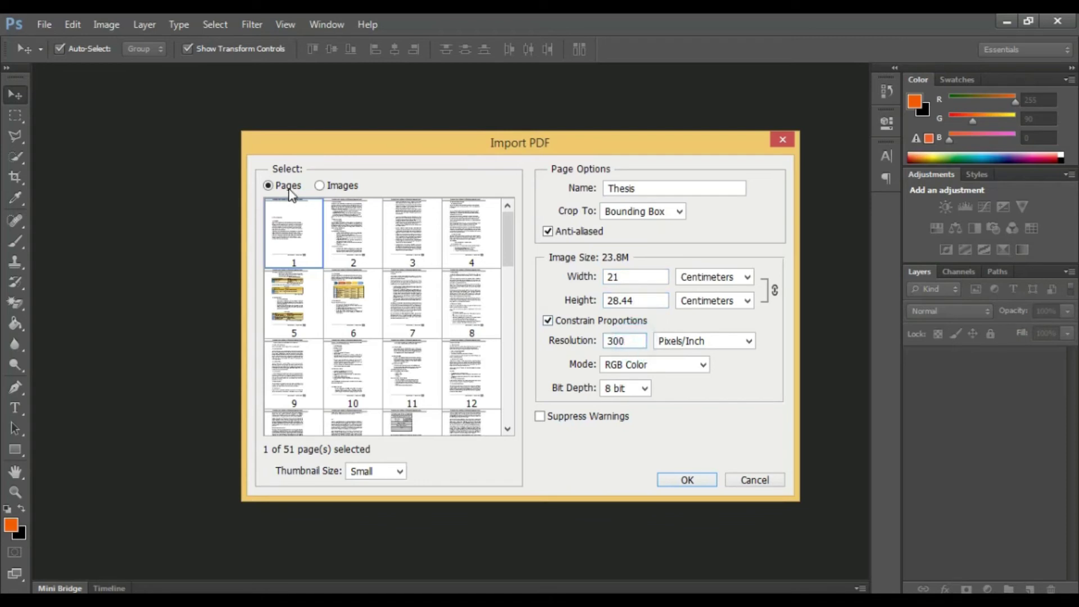
{"action": "left_click", "coordinate": [340, 186]}
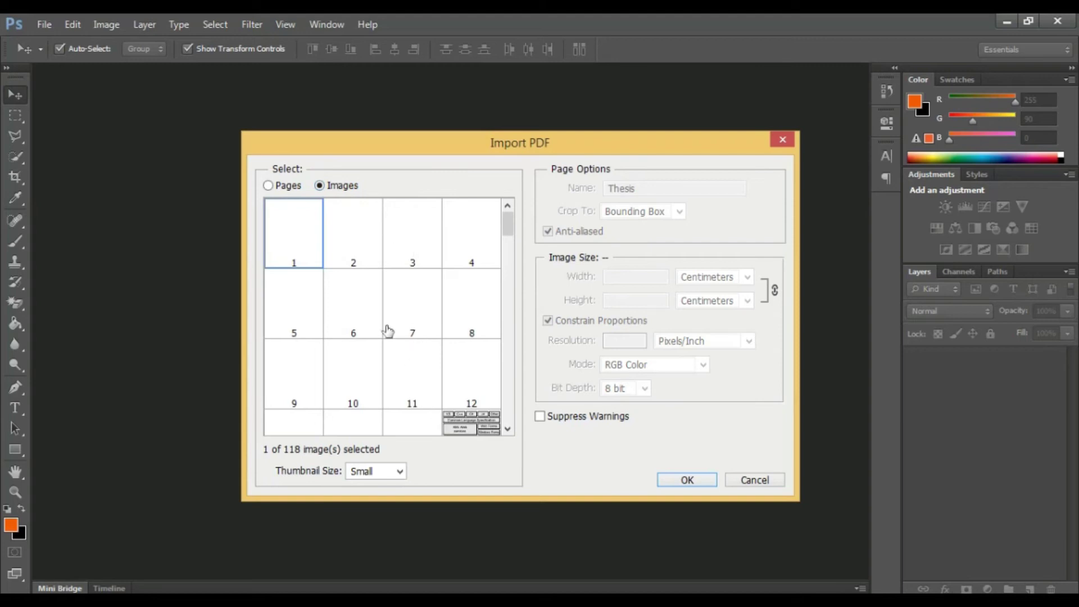
{"action": "left_click", "coordinate": [268, 185]}
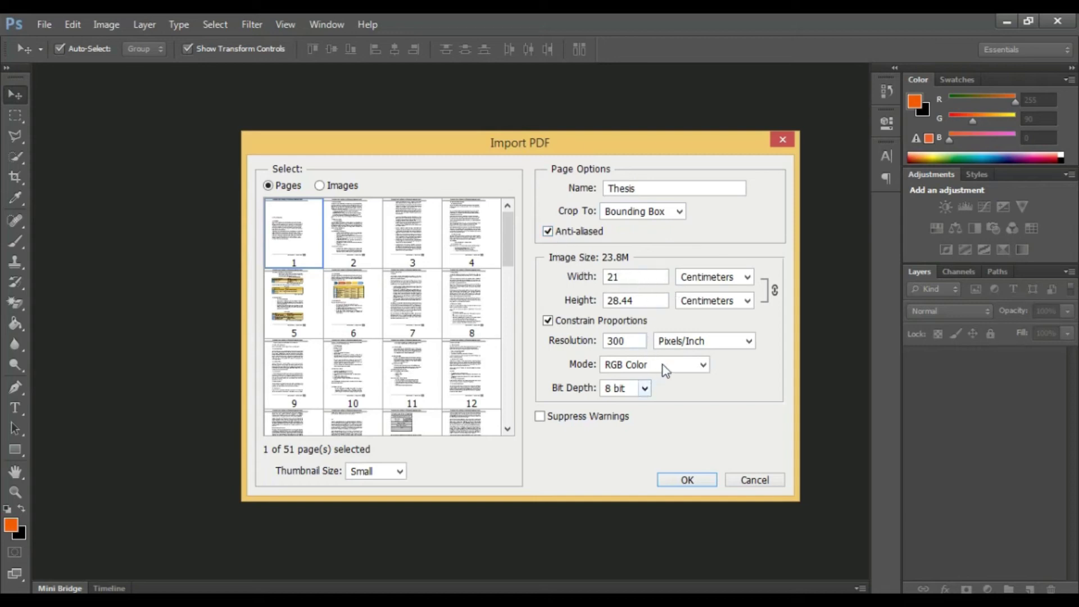
Step: Set the import resolution to 100 pixels/inch and import page 6 of the Thesis PDF
{"action": "left_click_drag", "start_coordinate": [606, 341], "coordinate": [669, 346]}
{"action": "type", "text": "100"}
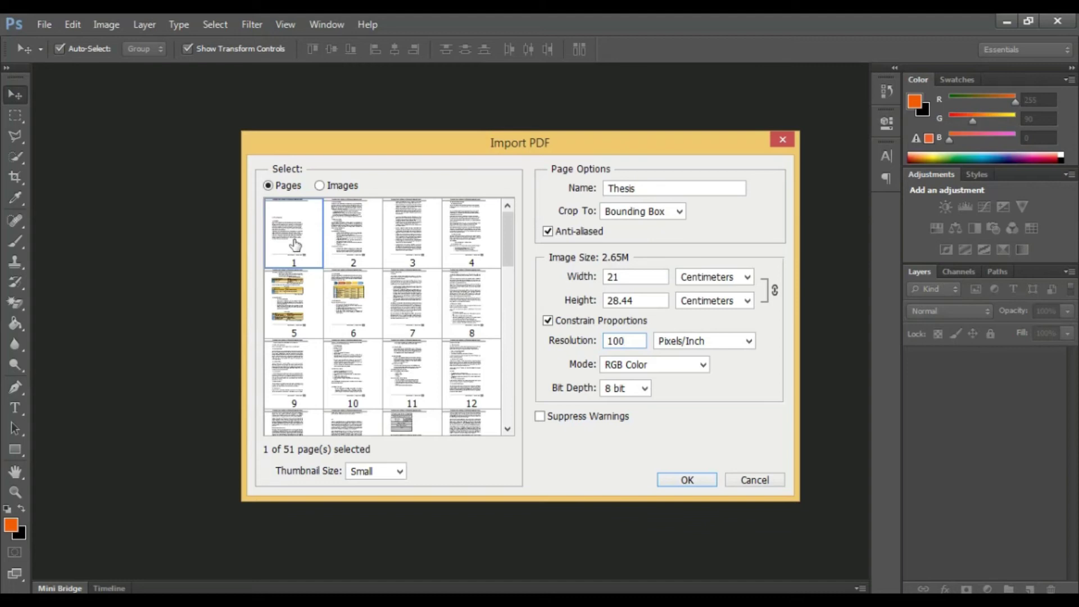
{"action": "left_click", "coordinate": [354, 242]}
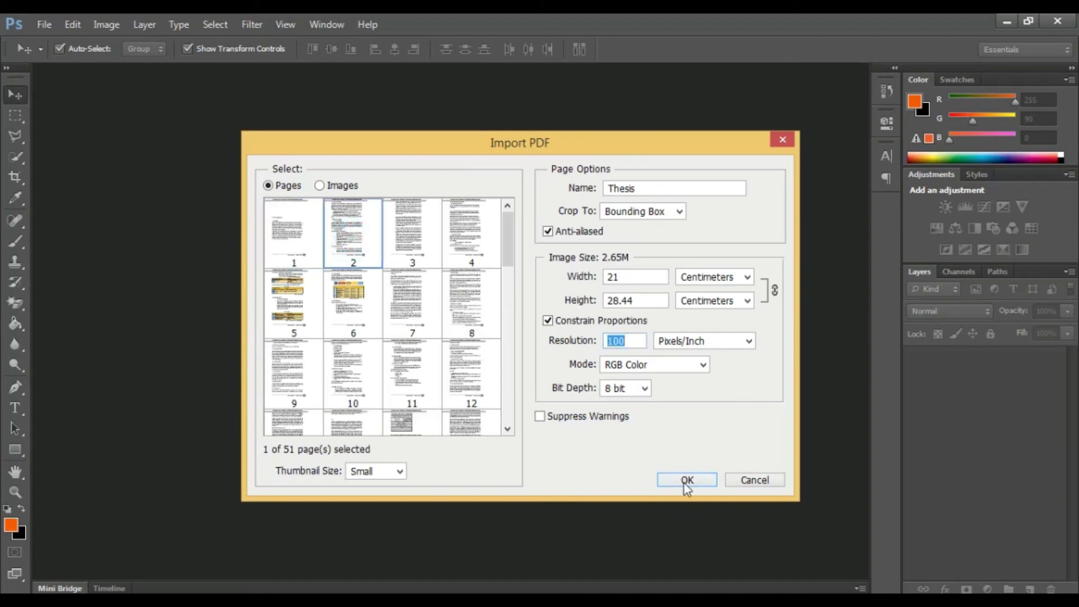
{"action": "left_click", "coordinate": [339, 304]}
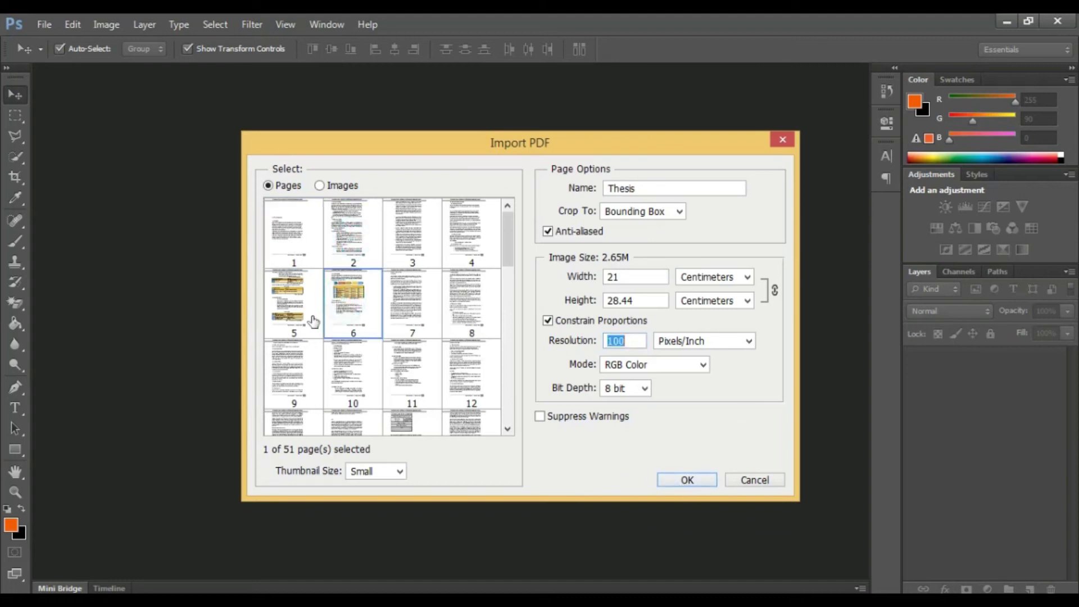
{"action": "left_click", "coordinate": [695, 479]}
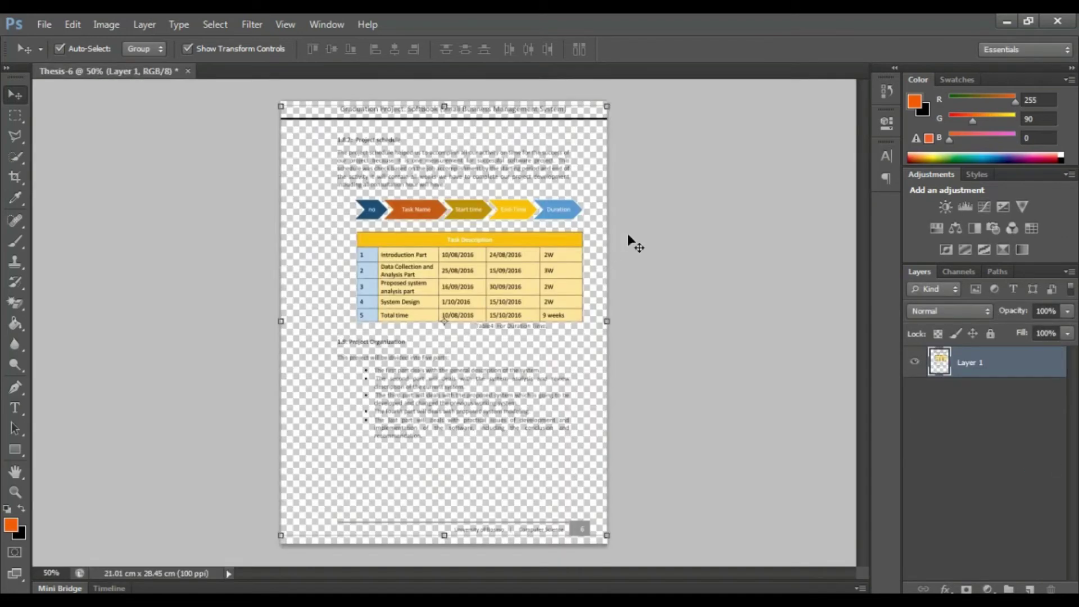
Step: Deselect the imported page's layer, close Thesis-6 without saving and return to the desktop
{"action": "left_click", "coordinate": [651, 198]}
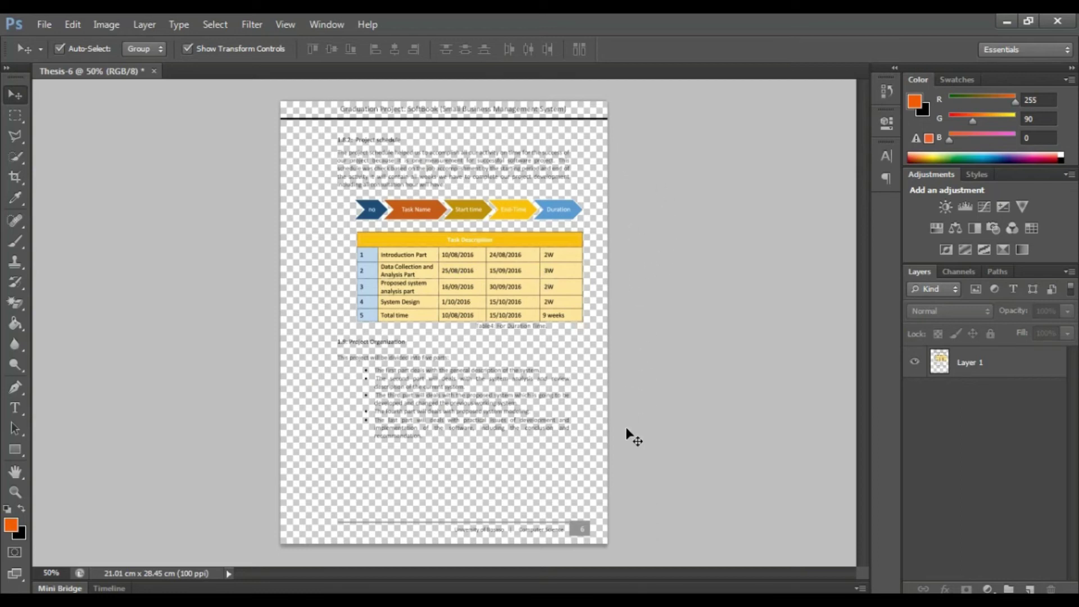
{"action": "left_click", "coordinate": [152, 72]}
{"action": "left_click", "coordinate": [569, 248]}
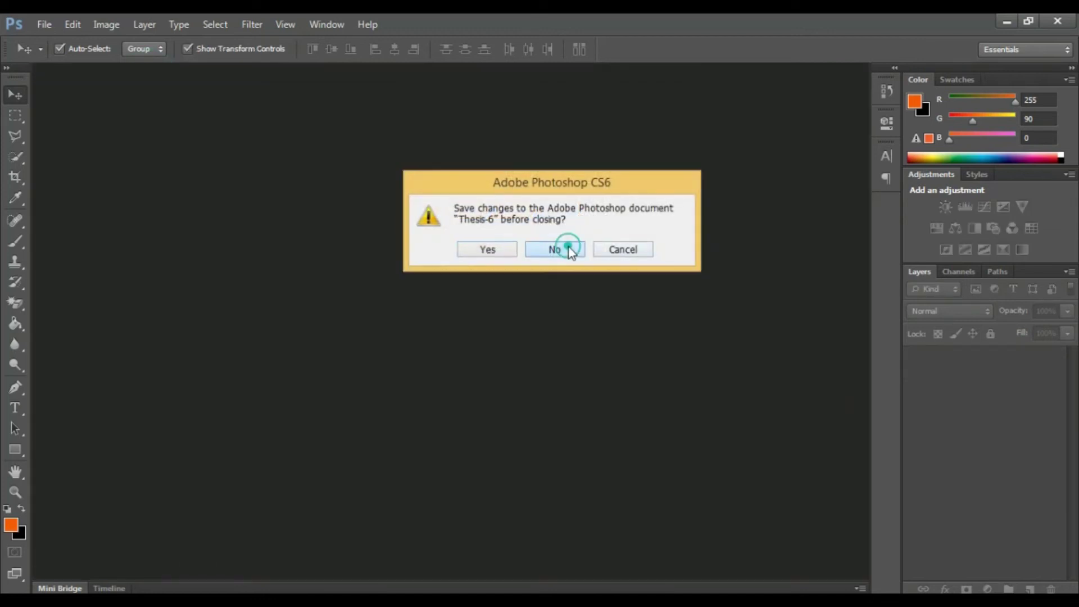
{"action": "left_click", "coordinate": [1003, 21]}
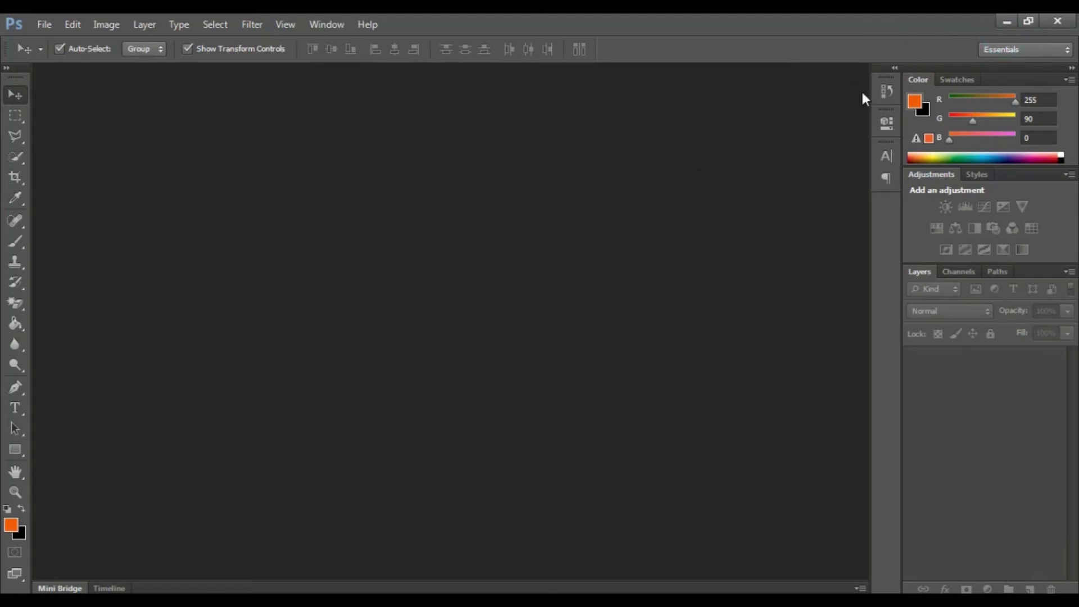
{"action": "left_click", "coordinate": [1006, 21]}
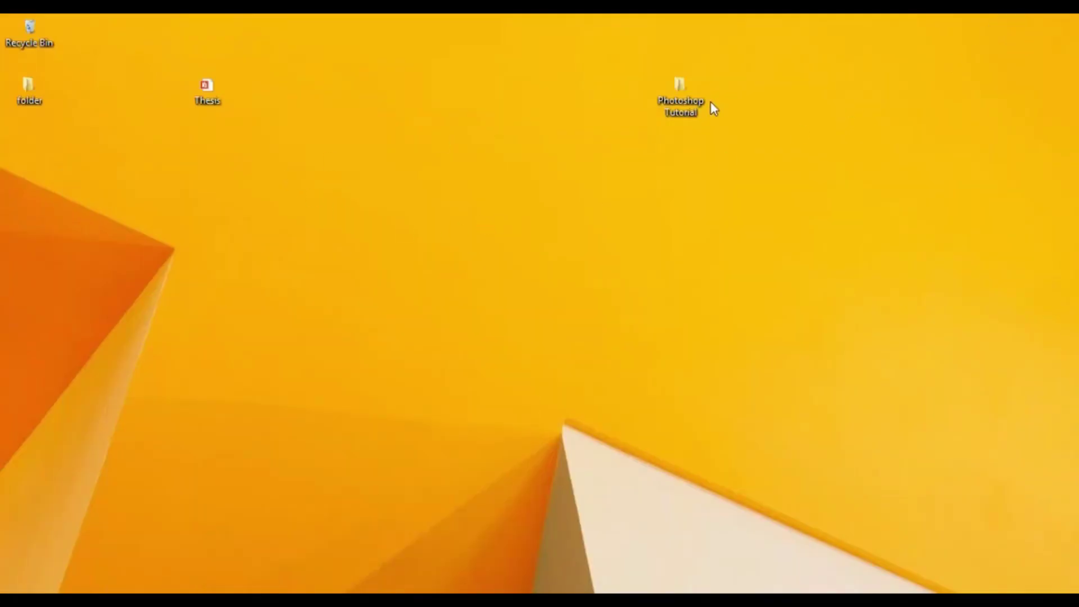
Step: Go to Photoshop Tutorial > 1. Introduction > 1.6 Common file Types and open Example 2 .PDF in Photoshop
{"action": "double_click", "coordinate": [696, 108]}
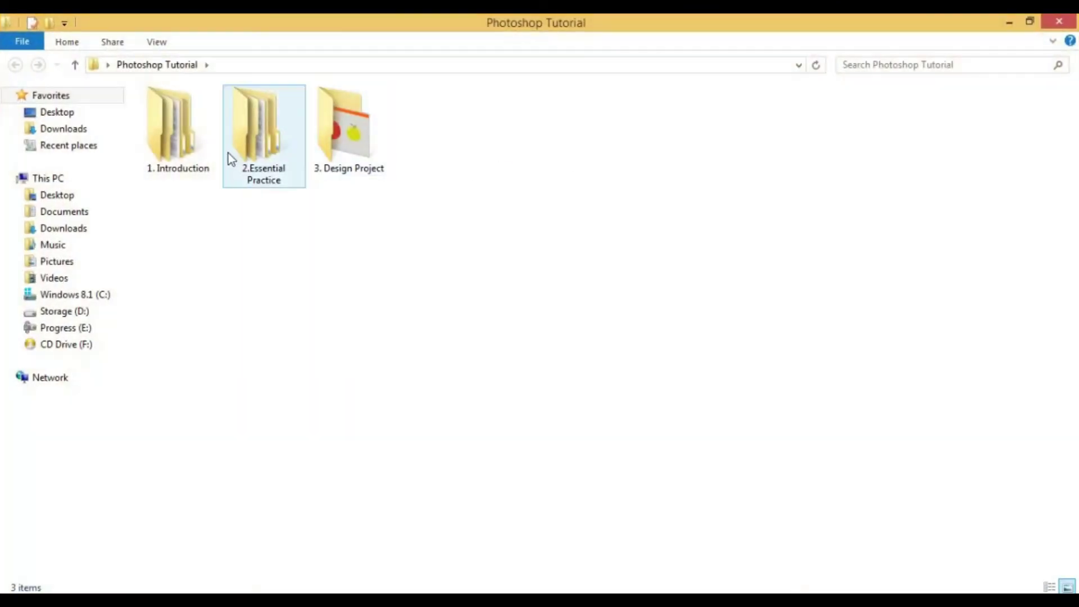
{"action": "double_click", "coordinate": [181, 165]}
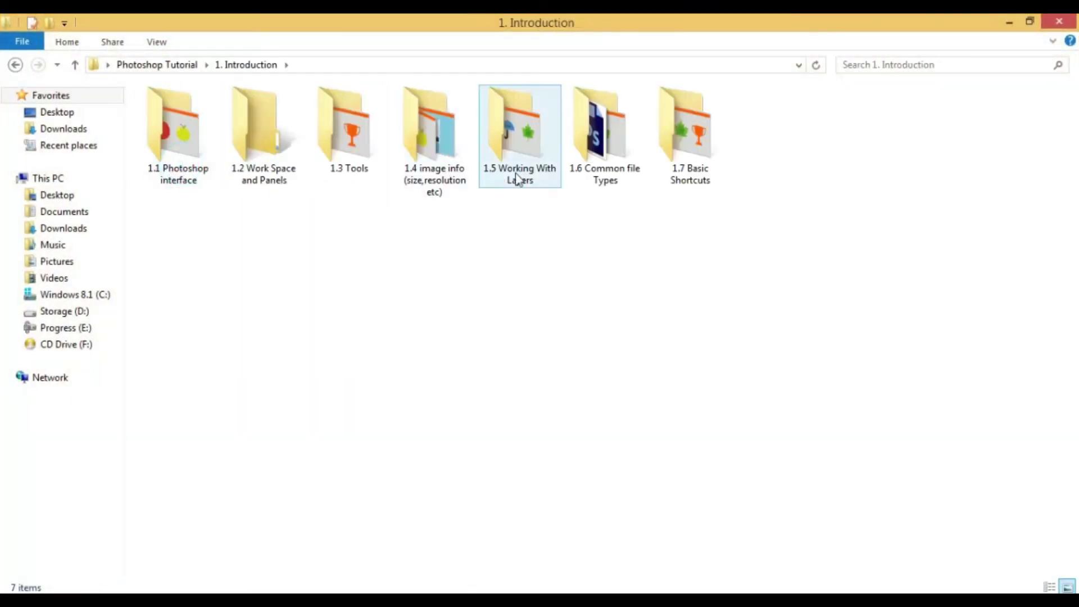
{"action": "double_click", "coordinate": [601, 167]}
{"action": "left_click_drag", "start_coordinate": [325, 143], "coordinate": [556, 18]}
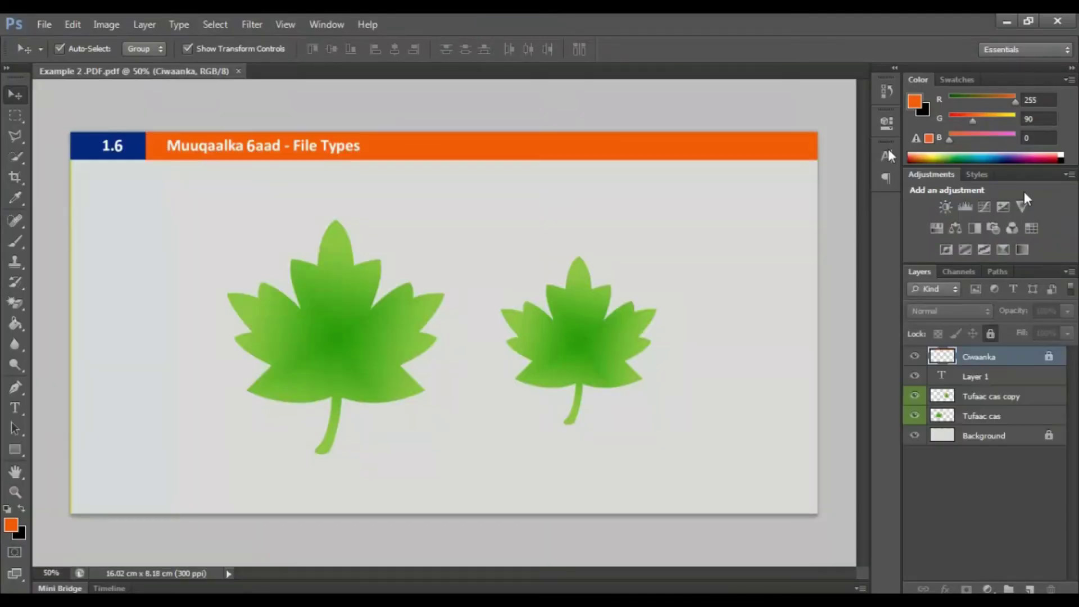
Step: Examine the Photoshop PDF format among the Save As options for Example 2 .PDF, without saving
{"action": "left_click", "coordinate": [980, 472]}
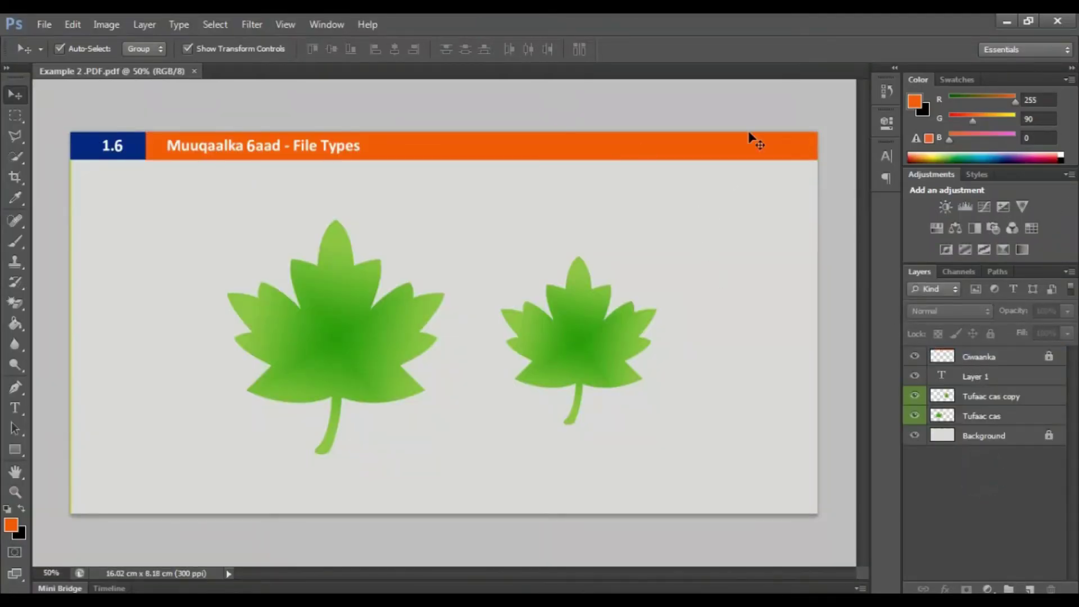
{"action": "left_click", "coordinate": [611, 119]}
{"action": "left_click", "coordinate": [45, 24]}
{"action": "left_click", "coordinate": [49, 211]}
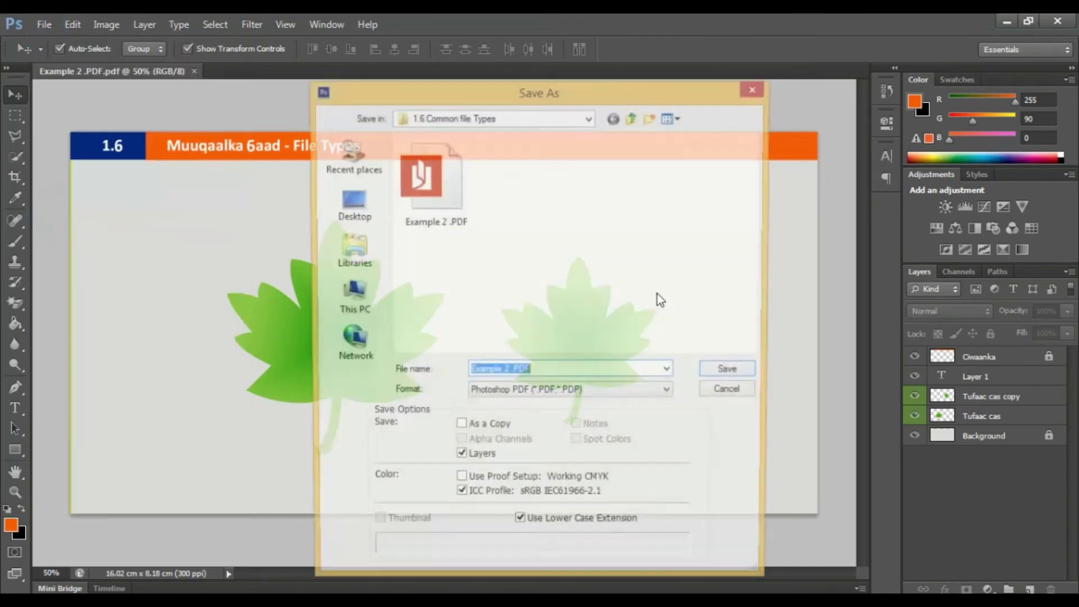
{"action": "left_click", "coordinate": [514, 394]}
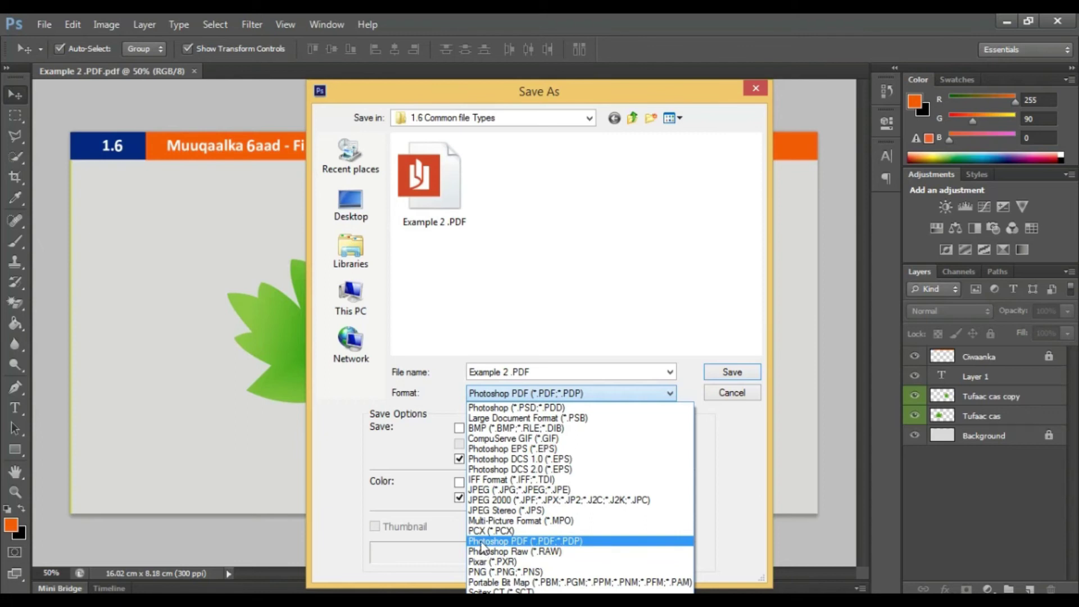
{"action": "left_click", "coordinate": [761, 88]}
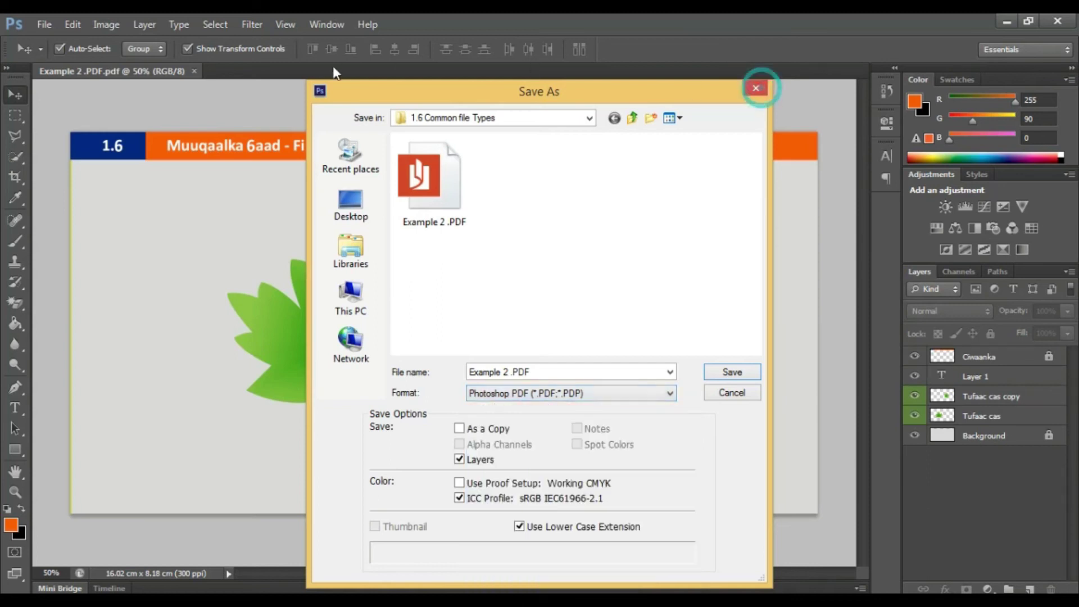
{"action": "left_click", "coordinate": [749, 93]}
Step: Close the Example 2 .PDF document and return to the 1.6 Common file Types folder
{"action": "left_click", "coordinate": [194, 71]}
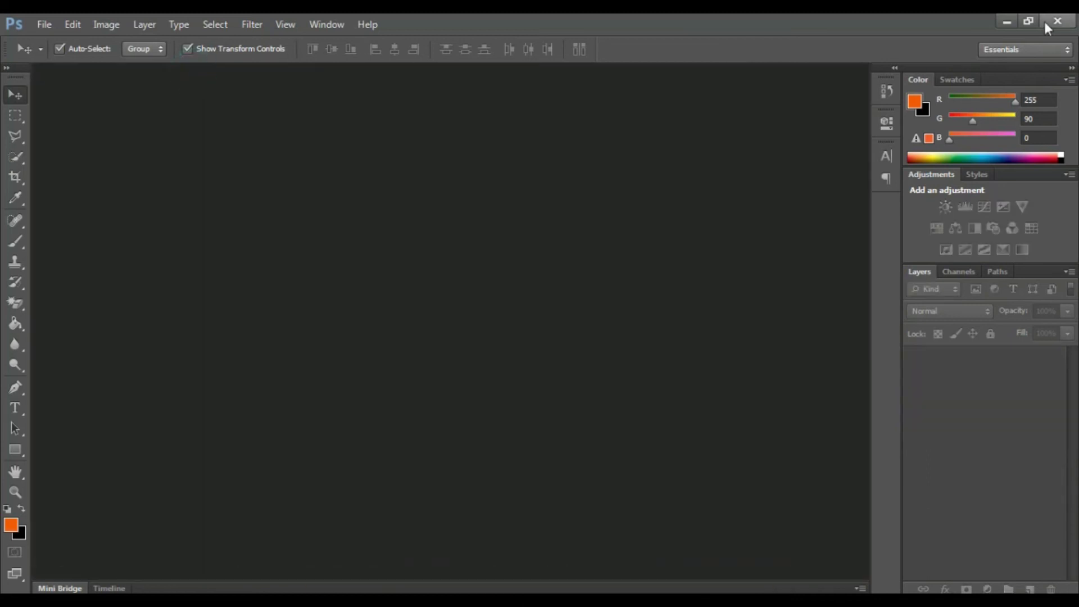
{"action": "left_click", "coordinate": [1008, 21]}
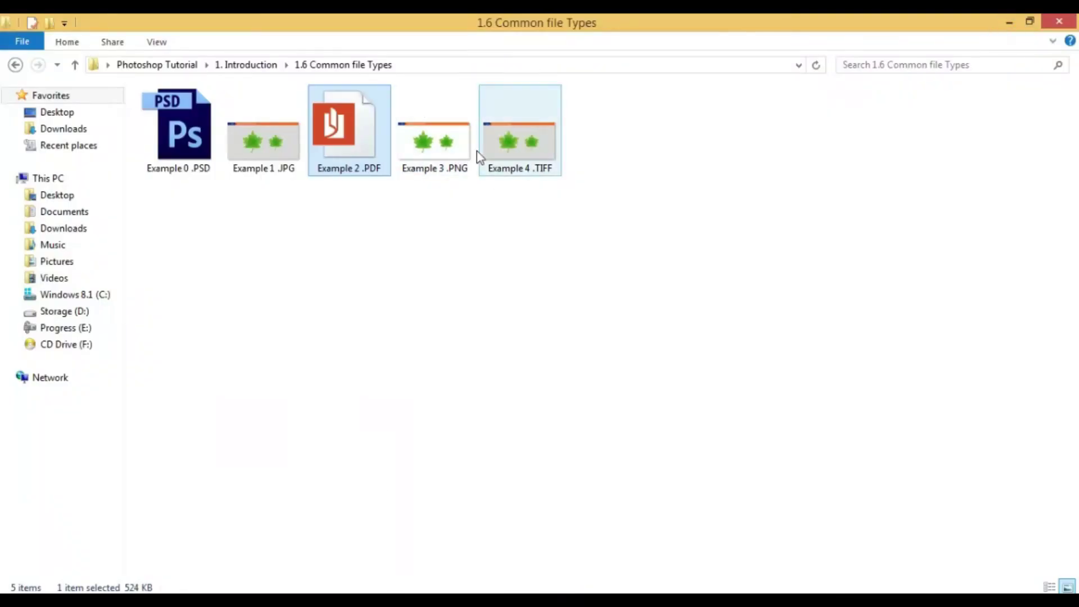
Step: Open Example 3 .PNG in Photoshop and check its layer structure by deselecting and reselecting Layer 0
{"action": "left_click", "coordinate": [434, 168]}
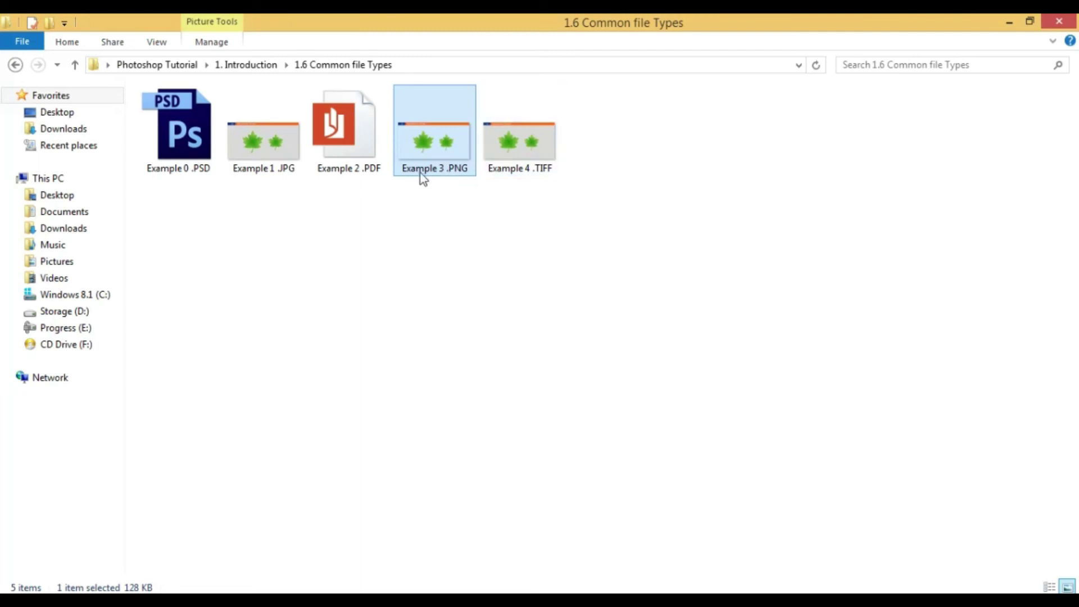
{"action": "left_click_drag", "start_coordinate": [442, 156], "coordinate": [512, 106]}
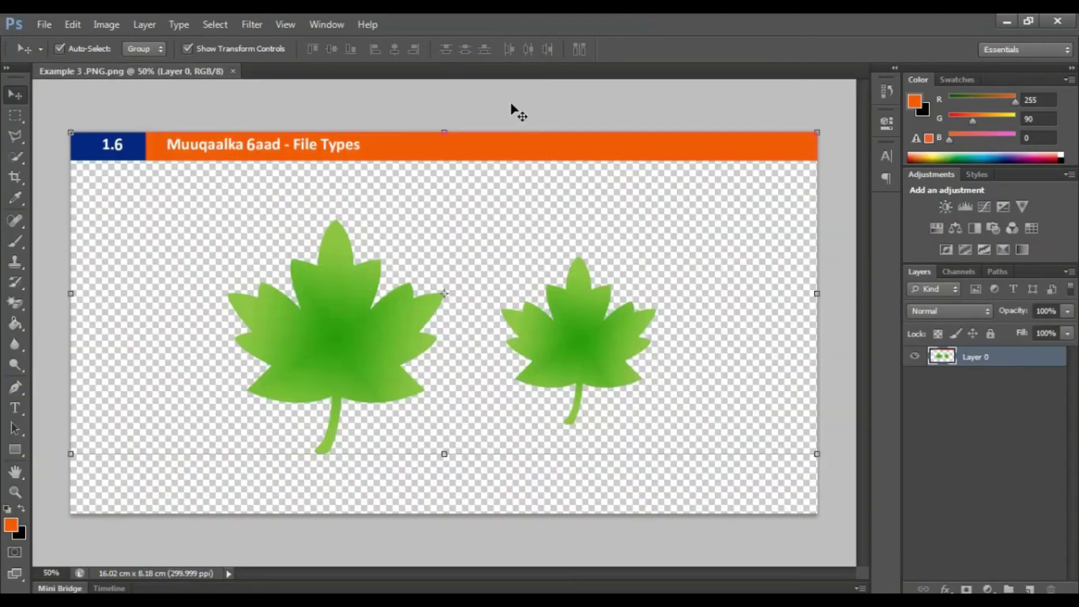
{"action": "left_click", "coordinate": [662, 99]}
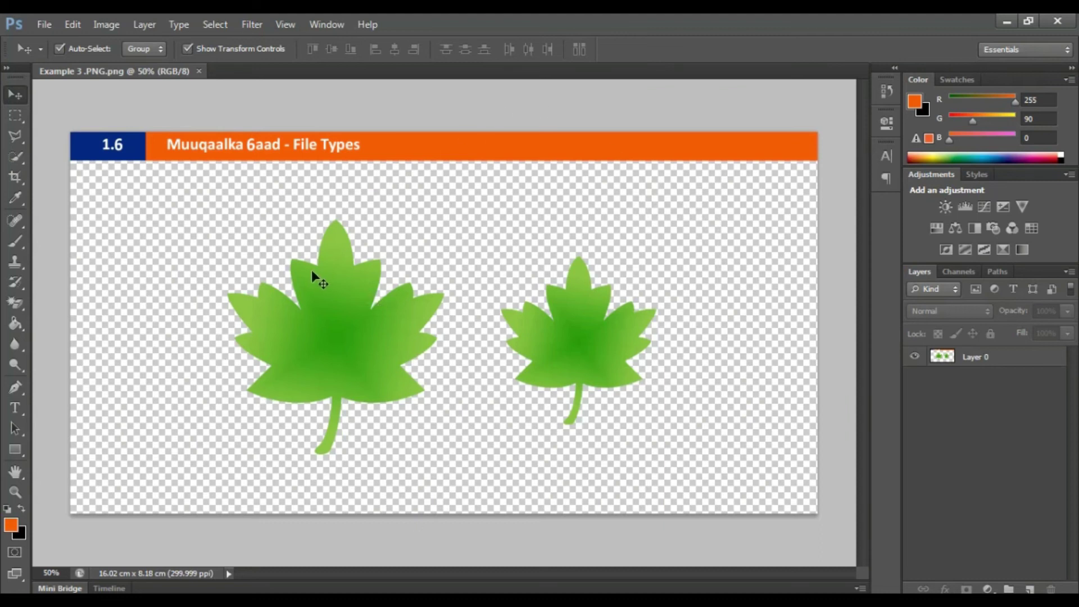
{"action": "left_click", "coordinate": [955, 359]}
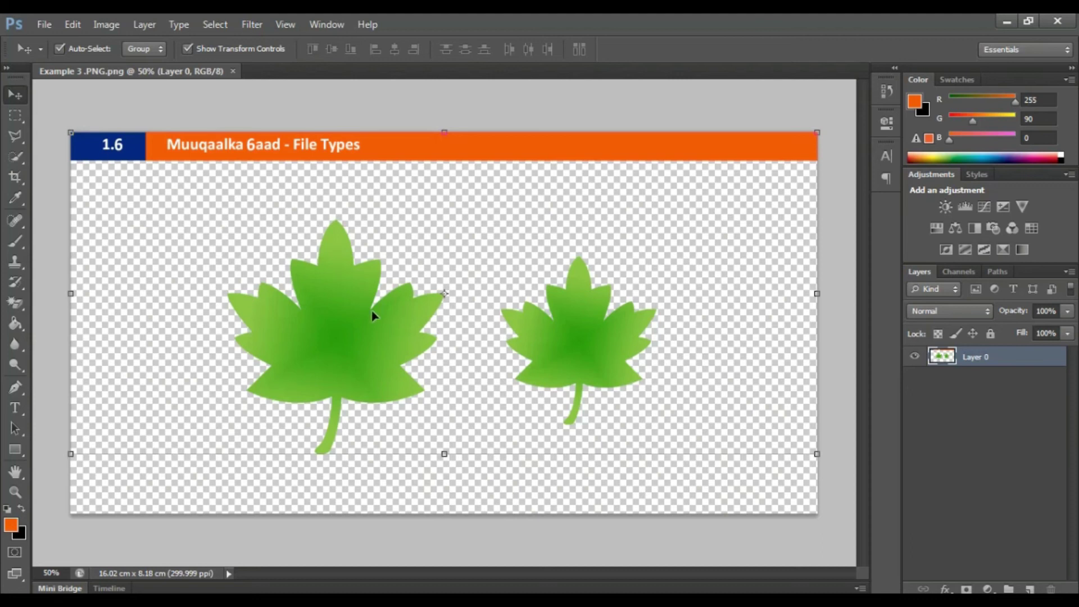
Step: Check how the PNG's content is layered by selecting the artwork, deselecting it and reselecting Layer 0
{"action": "left_click", "coordinate": [602, 163]}
{"action": "left_click", "coordinate": [363, 352]}
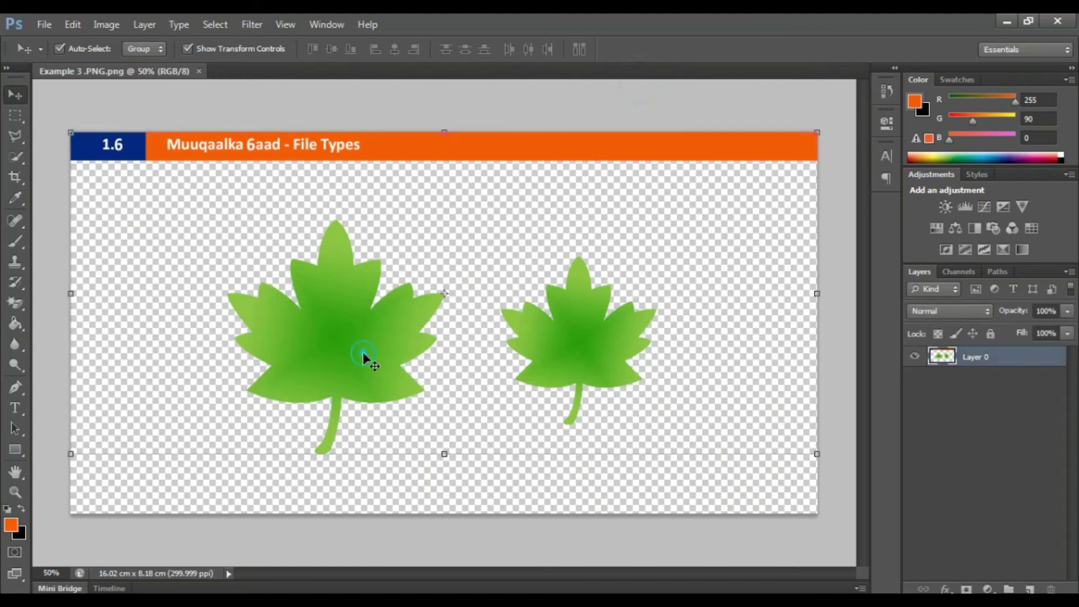
{"action": "left_click", "coordinate": [836, 380]}
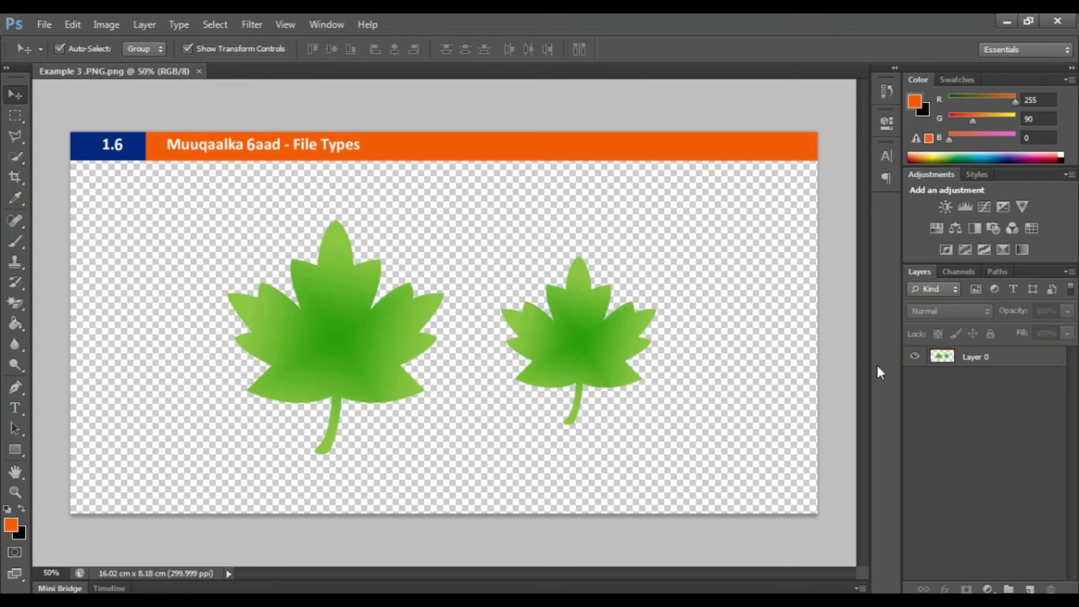
{"action": "left_click", "coordinate": [943, 357]}
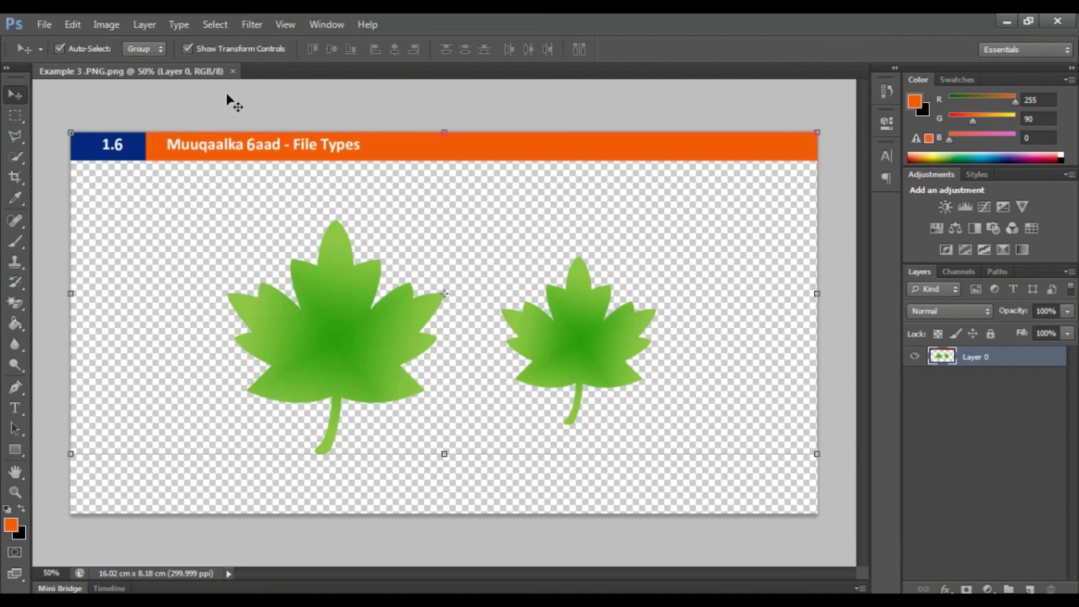
Step: Examine the PNG format among the Save As options for Example 3 .PNG, without saving
{"action": "left_click", "coordinate": [40, 25]}
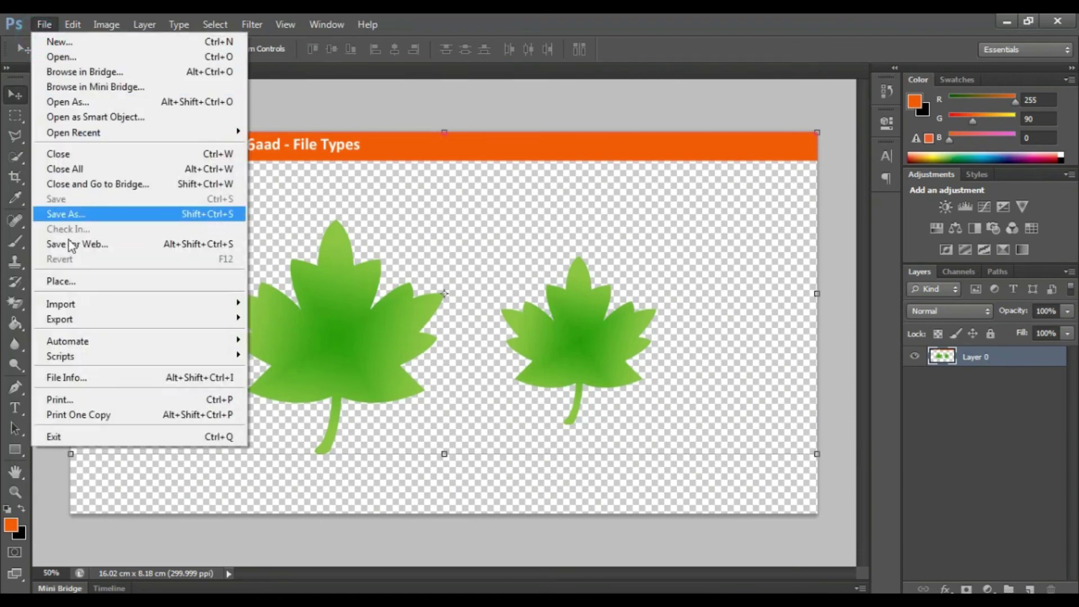
{"action": "left_click", "coordinate": [64, 214]}
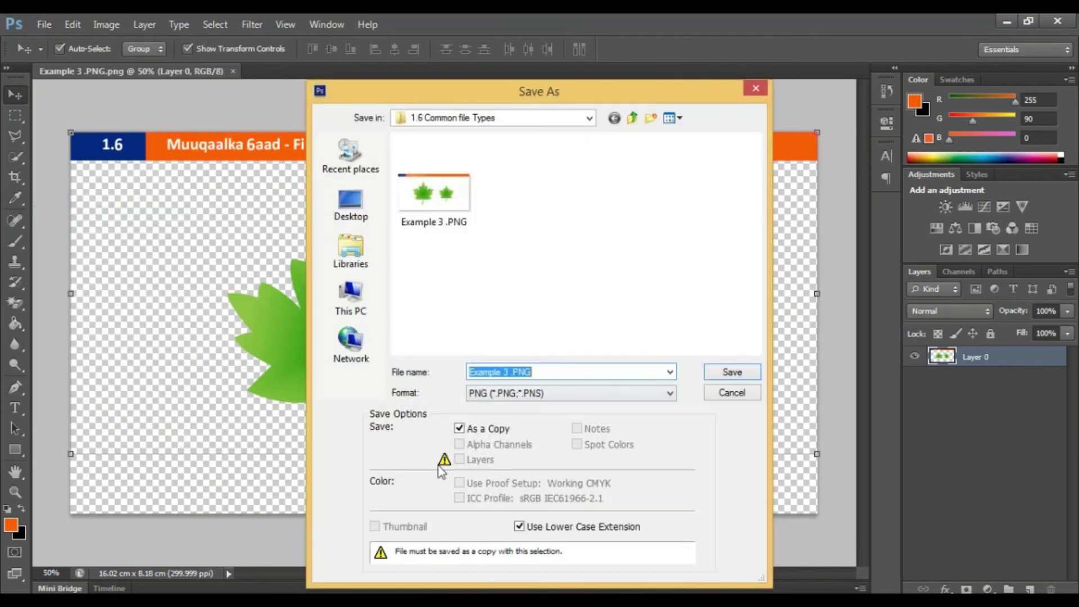
{"action": "left_click", "coordinate": [529, 394]}
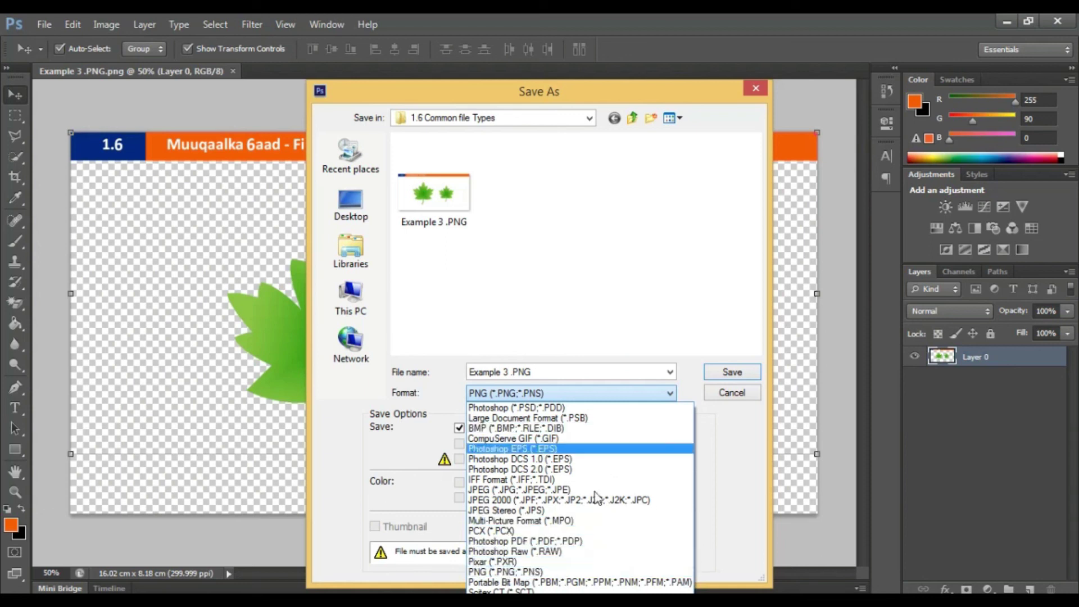
{"action": "left_click", "coordinate": [509, 573]}
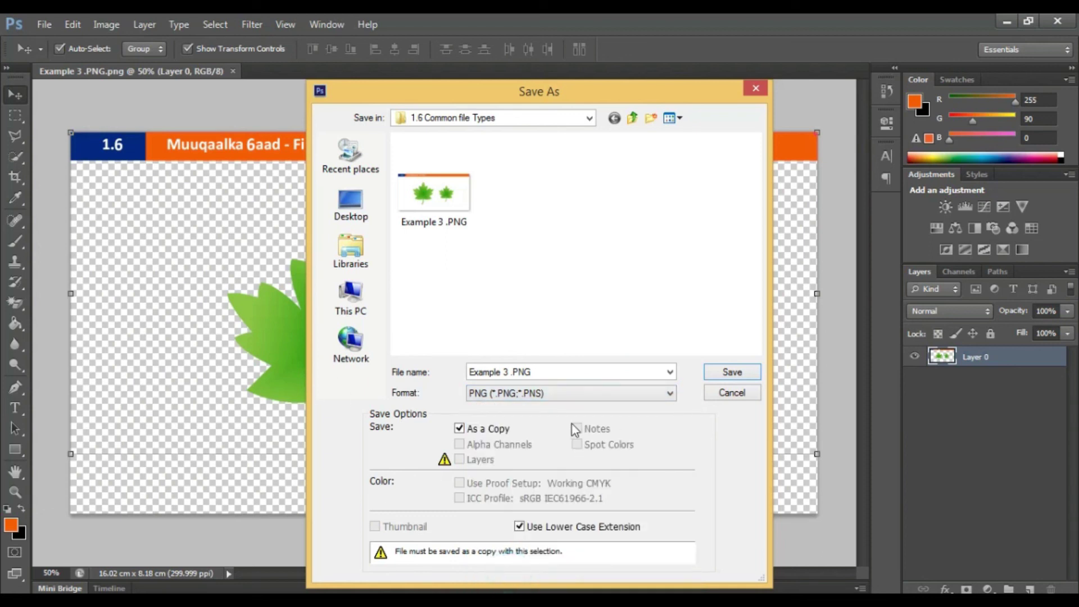
{"action": "left_click", "coordinate": [730, 394]}
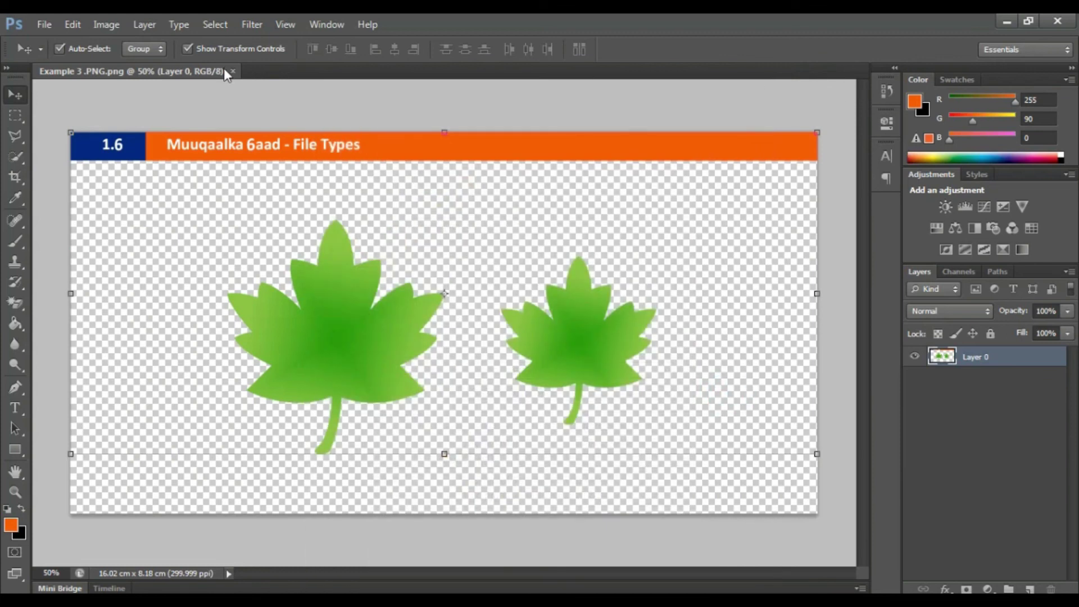
Step: Close the Example 3 .PNG document, return to the 1.6 Common file Types folder and view Example 1 .JPG in Windows Photo Viewer
{"action": "left_click", "coordinate": [232, 70]}
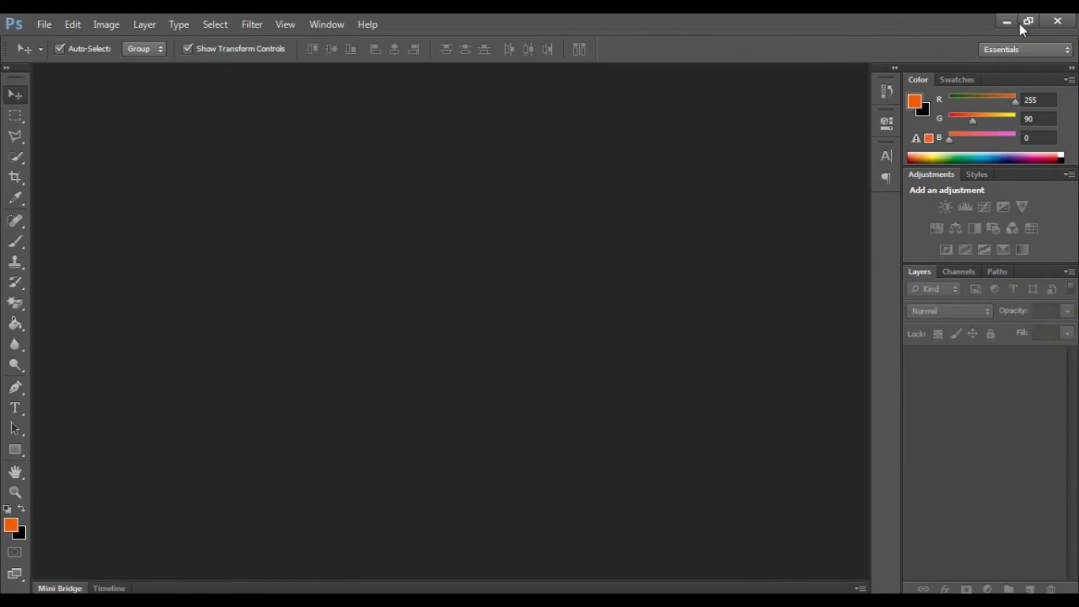
{"action": "left_click", "coordinate": [1007, 21]}
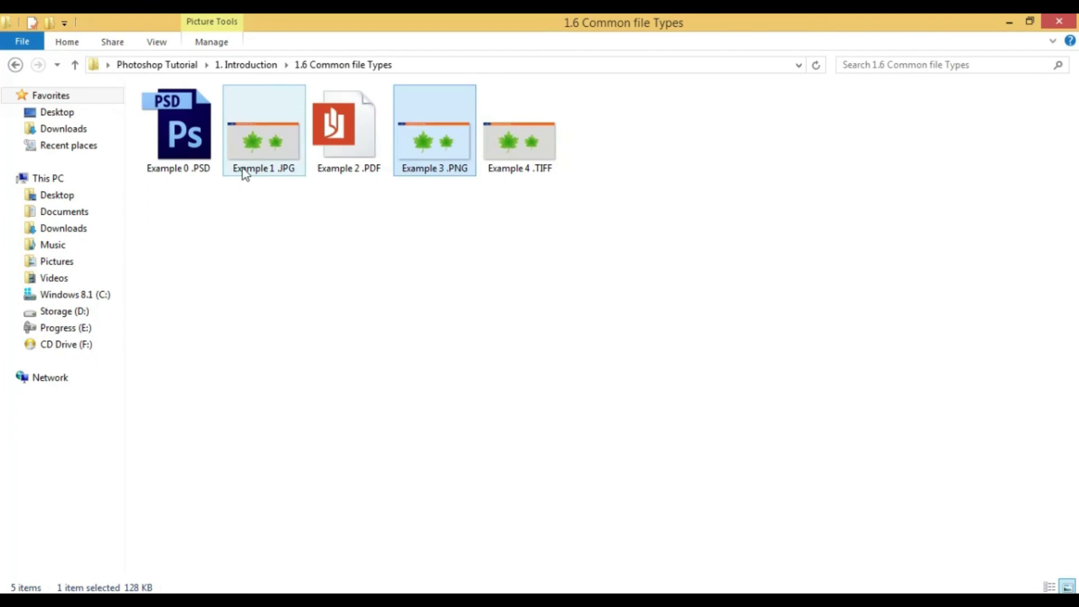
{"action": "double_click", "coordinate": [272, 145]}
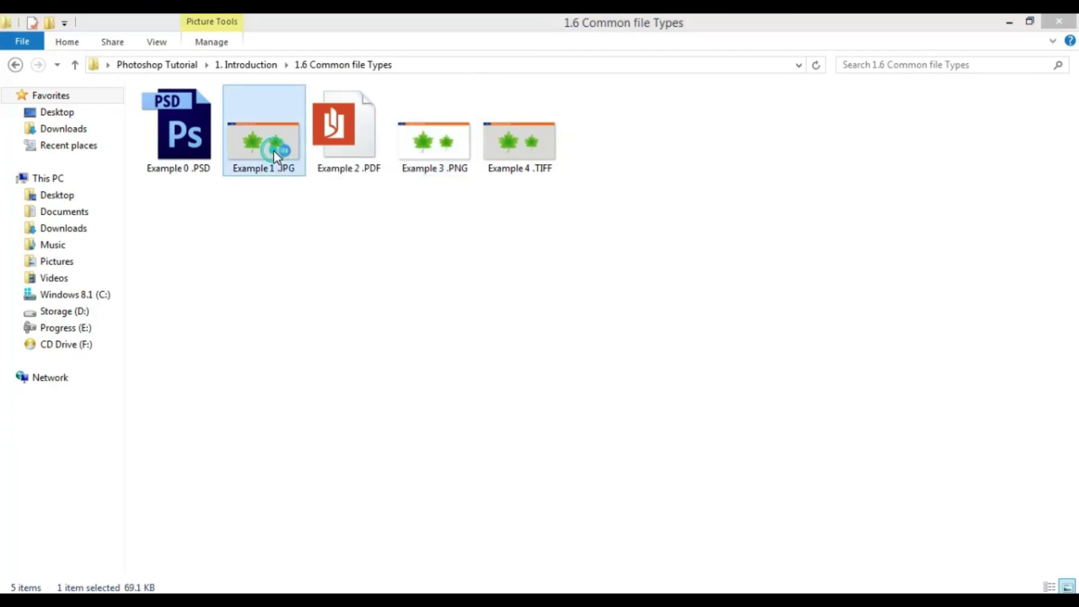
{"action": "left_click", "coordinate": [1066, 22]}
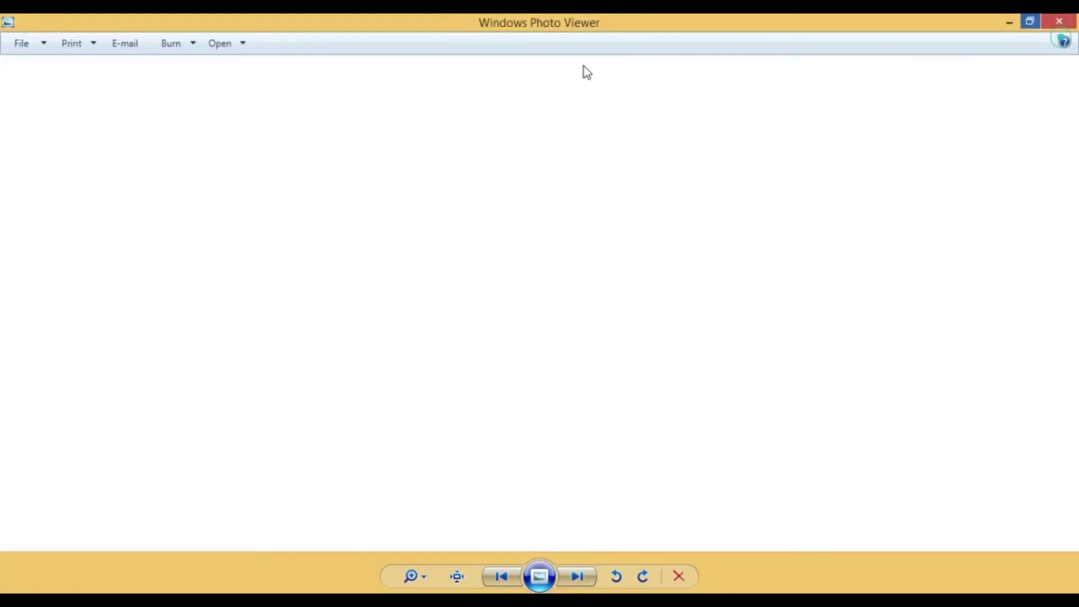
{"action": "double_click", "coordinate": [272, 123]}
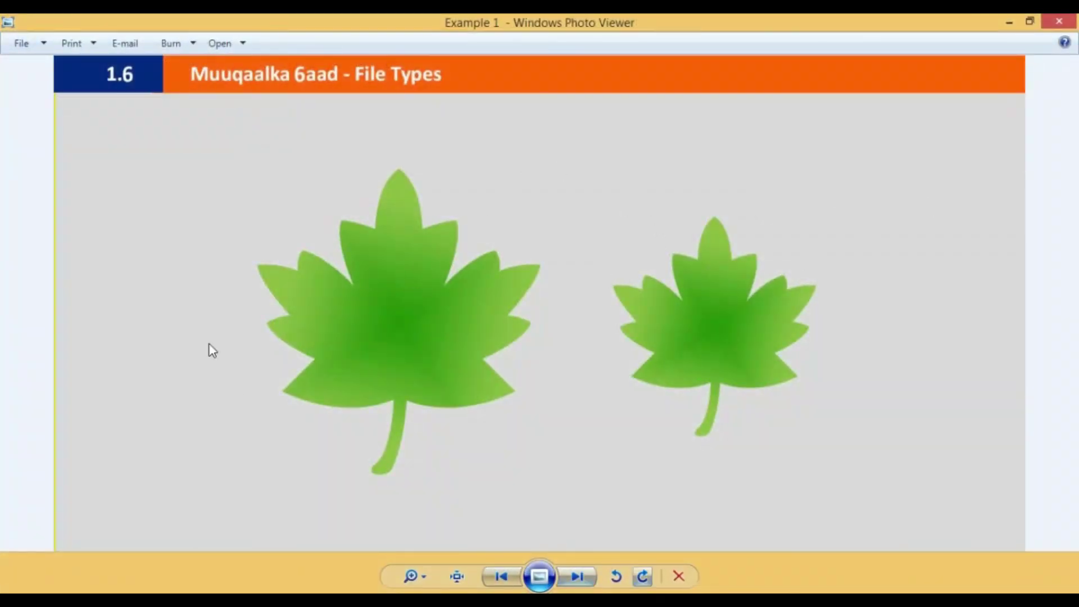
{"action": "left_click", "coordinate": [1049, 21]}
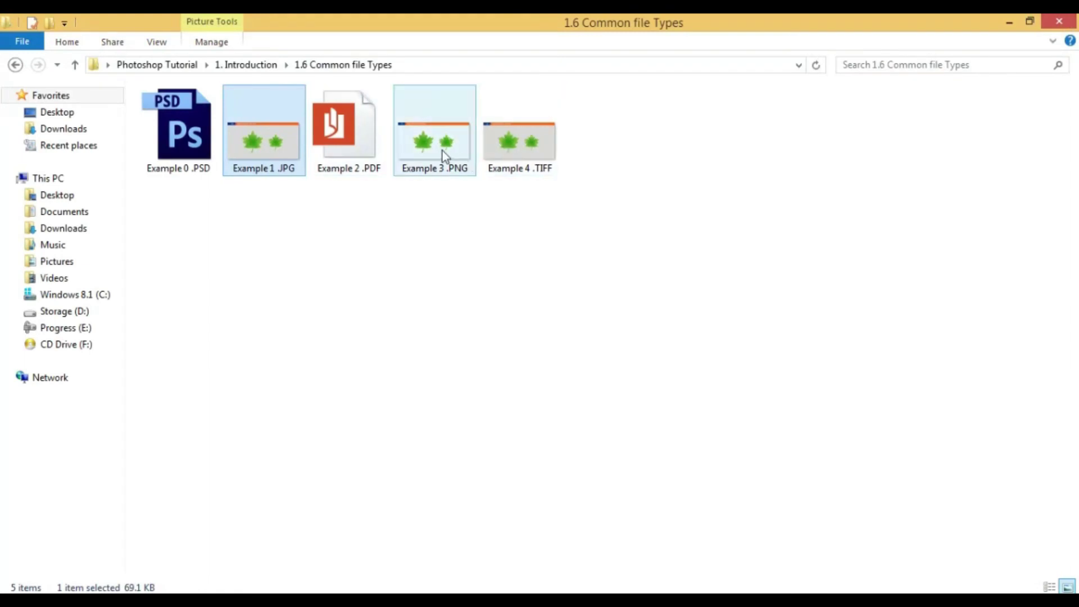
Step: View Example 3 .PNG in Windows Photo Viewer, compare its background with Example 1 .JPG and close the viewer
{"action": "double_click", "coordinate": [443, 151]}
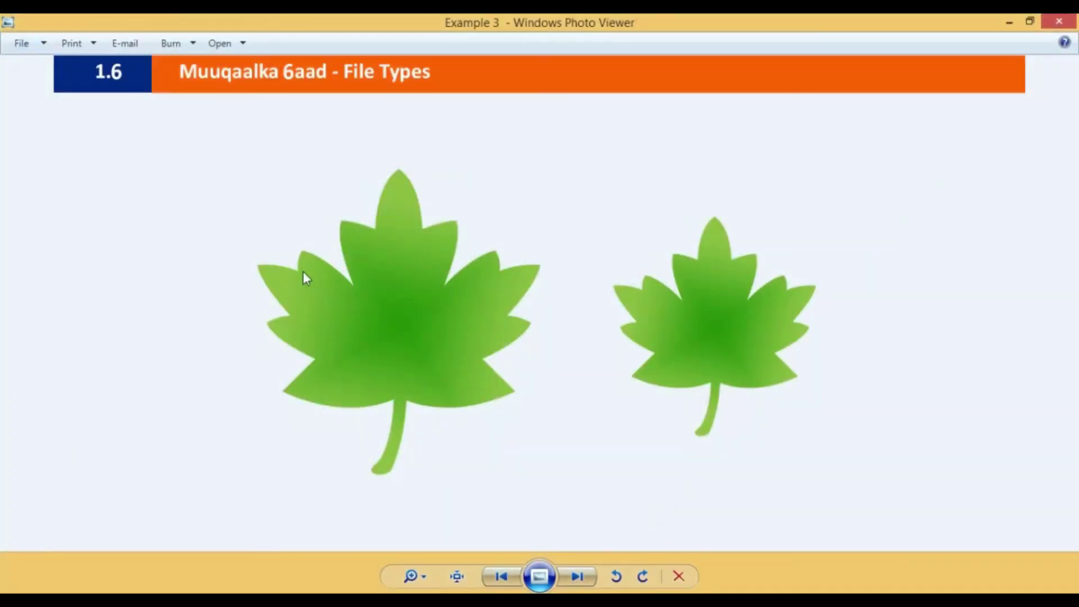
{"action": "left_click", "coordinate": [501, 575]}
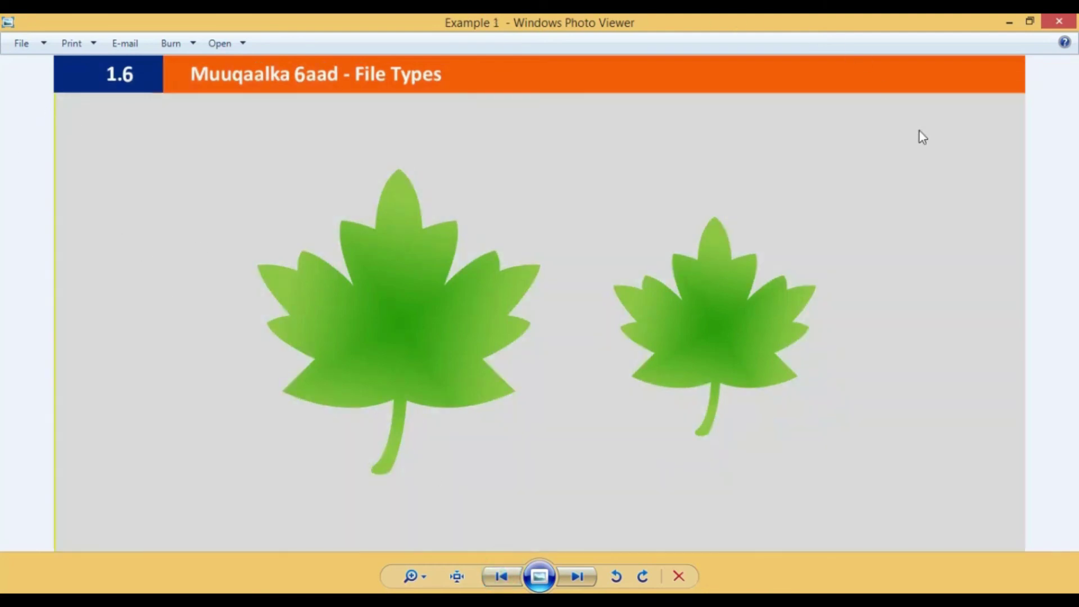
{"action": "left_click", "coordinate": [577, 576]}
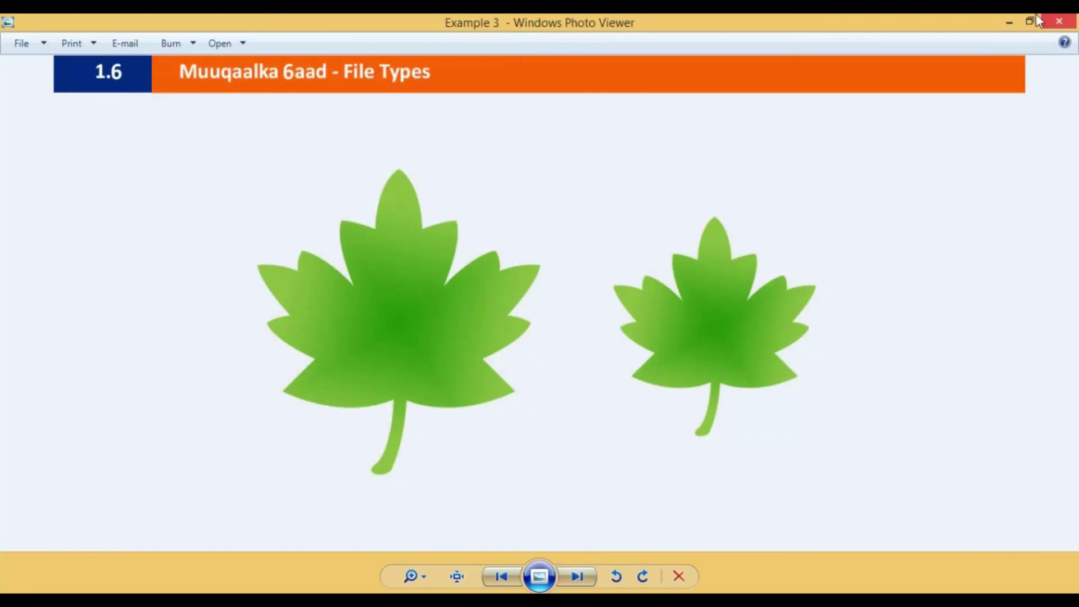
{"action": "left_click", "coordinate": [1057, 24]}
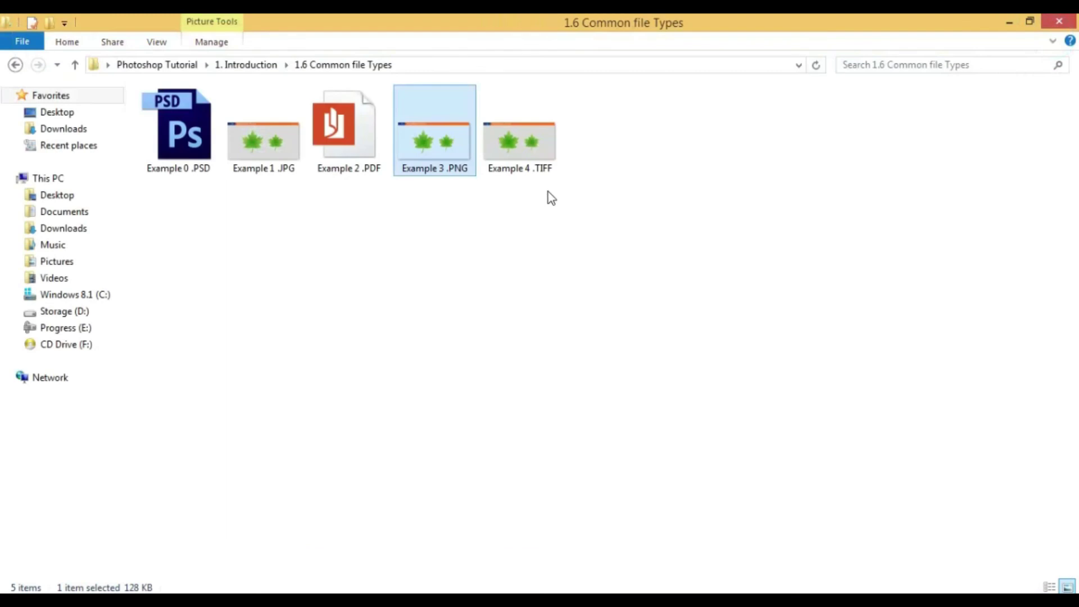
Step: Open Example 4 .TIFF from the 1.6 Common file Types folder in Photoshop
{"action": "left_click", "coordinate": [397, 210]}
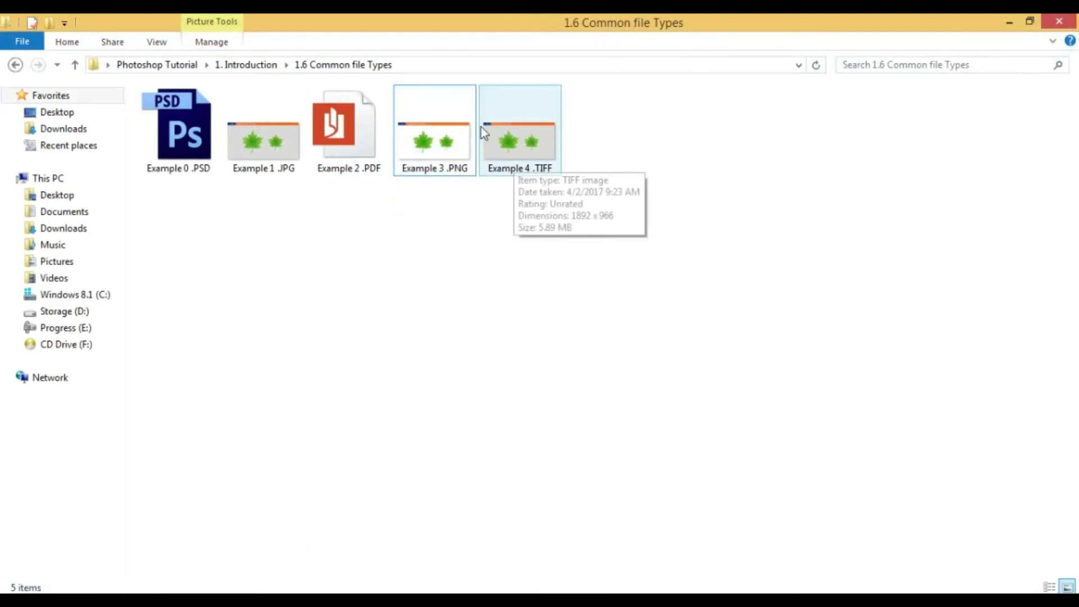
{"action": "left_click_drag", "start_coordinate": [543, 147], "coordinate": [586, 14]}
{"action": "left_click", "coordinate": [482, 87]}
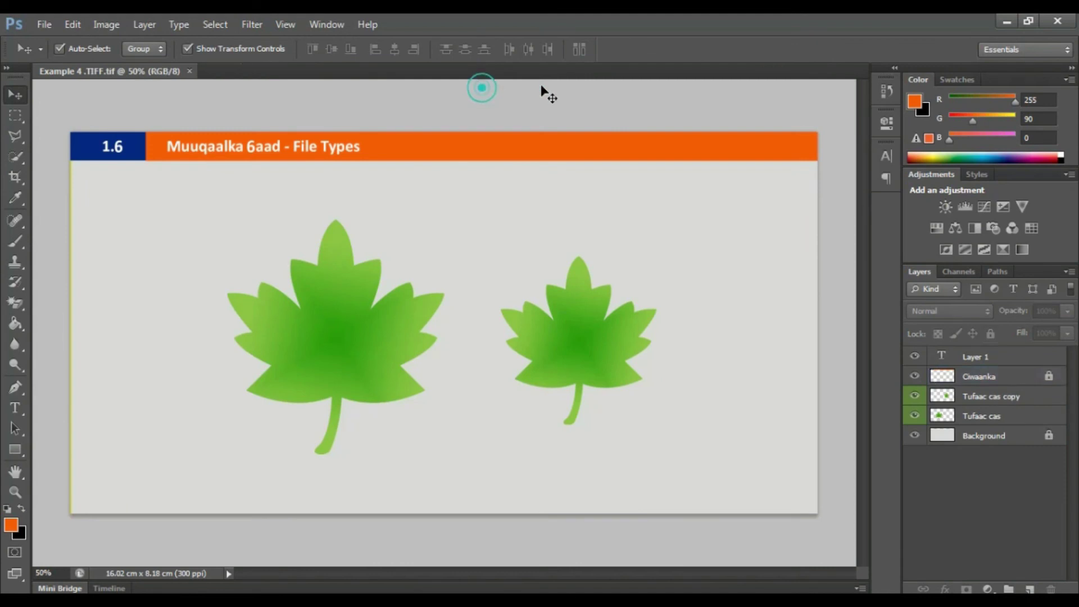
{"action": "left_click", "coordinate": [436, 104]}
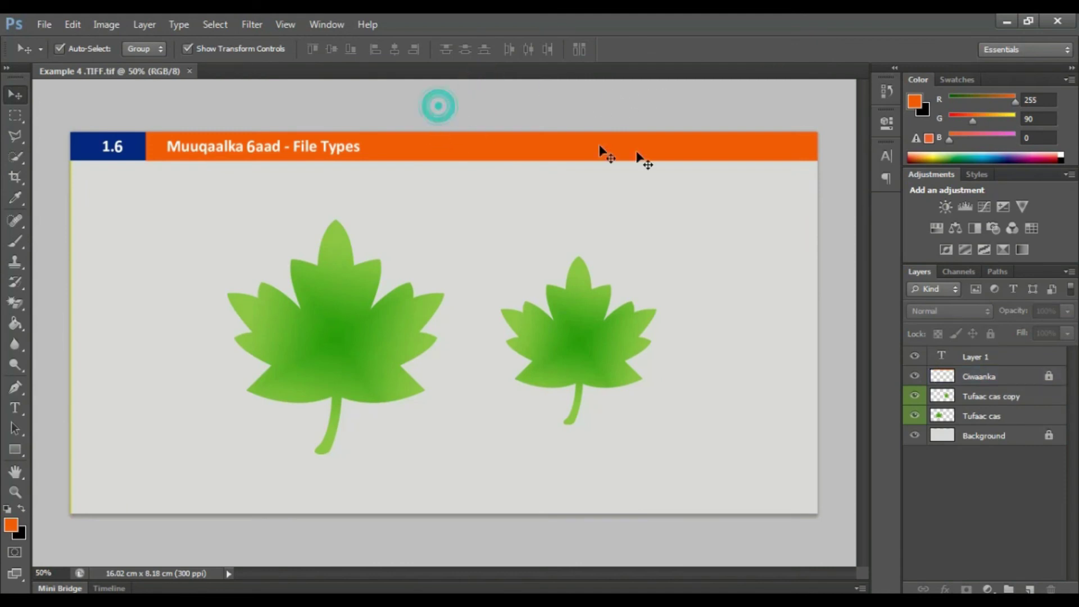
Step: Inspect the TIFF's layer structure by selecting Tufaac cas, Tufaac cas copy, Layer 1 and Ciwaanka in turn
{"action": "left_click", "coordinate": [977, 416]}
{"action": "left_click", "coordinate": [977, 394]}
{"action": "left_click", "coordinate": [978, 359]}
{"action": "left_click", "coordinate": [979, 376]}
{"action": "left_click", "coordinate": [981, 396]}
{"action": "left_click", "coordinate": [970, 418]}
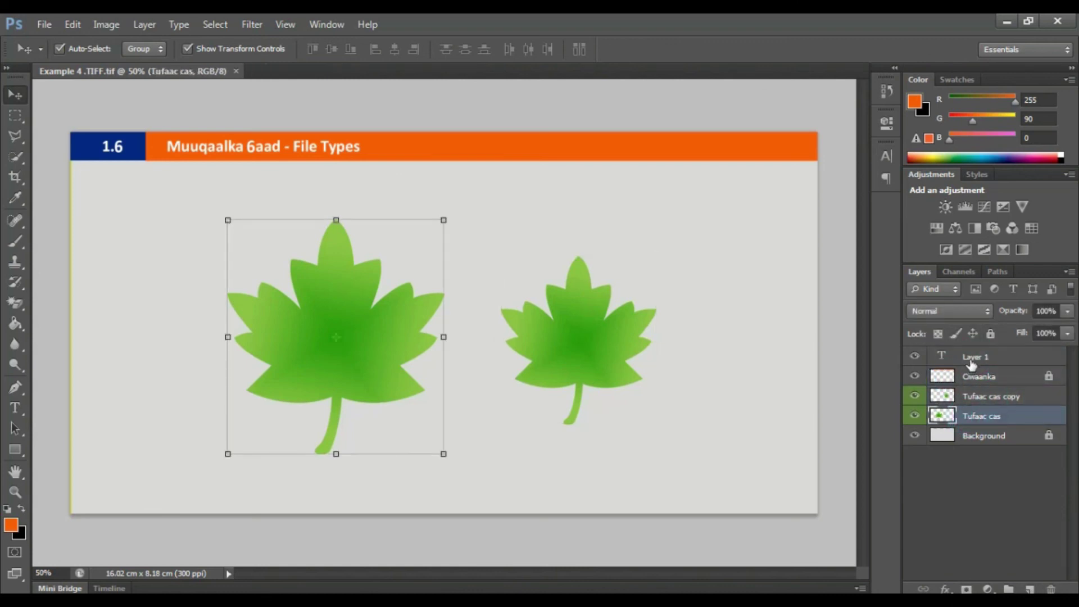
{"action": "left_click", "coordinate": [975, 395]}
{"action": "left_click", "coordinate": [974, 378]}
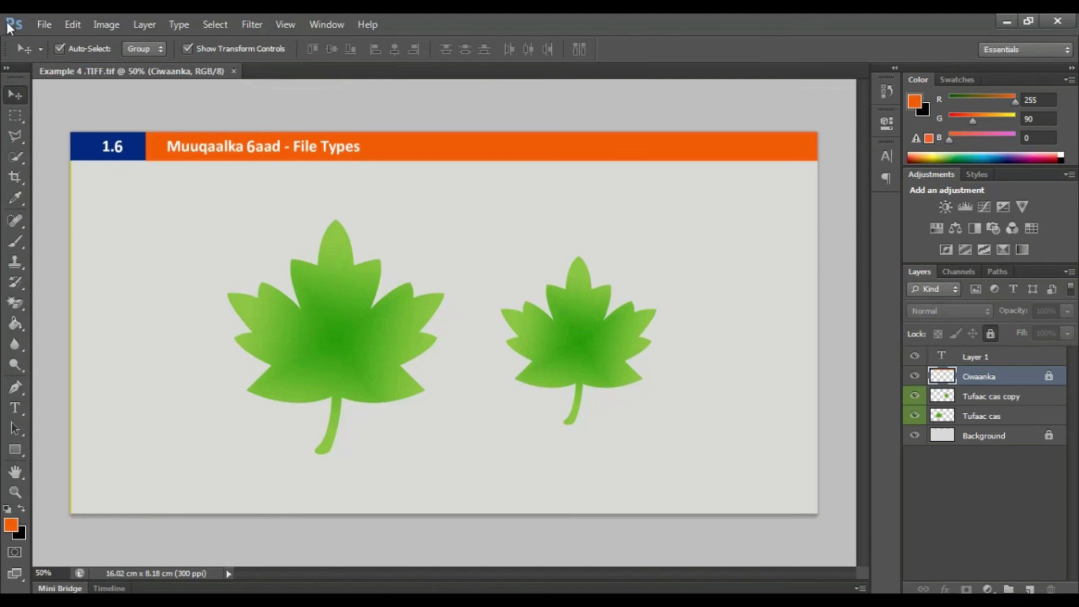
Step: Examine the TIFF format and the available formats in the Save As options for Example 4 .TIFF, without saving
{"action": "left_click", "coordinate": [44, 24]}
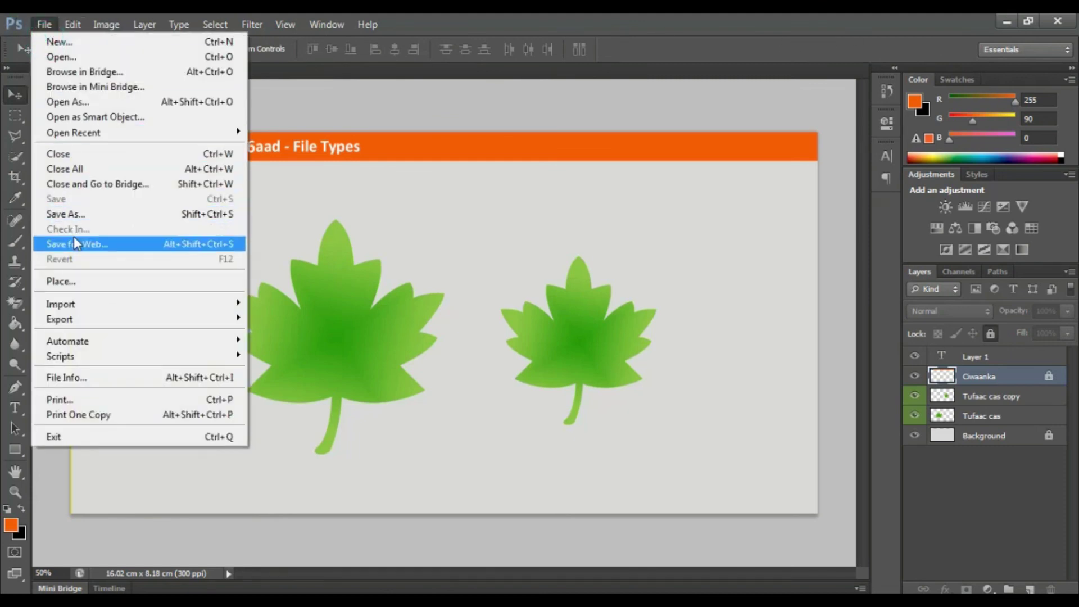
{"action": "left_click", "coordinate": [76, 215]}
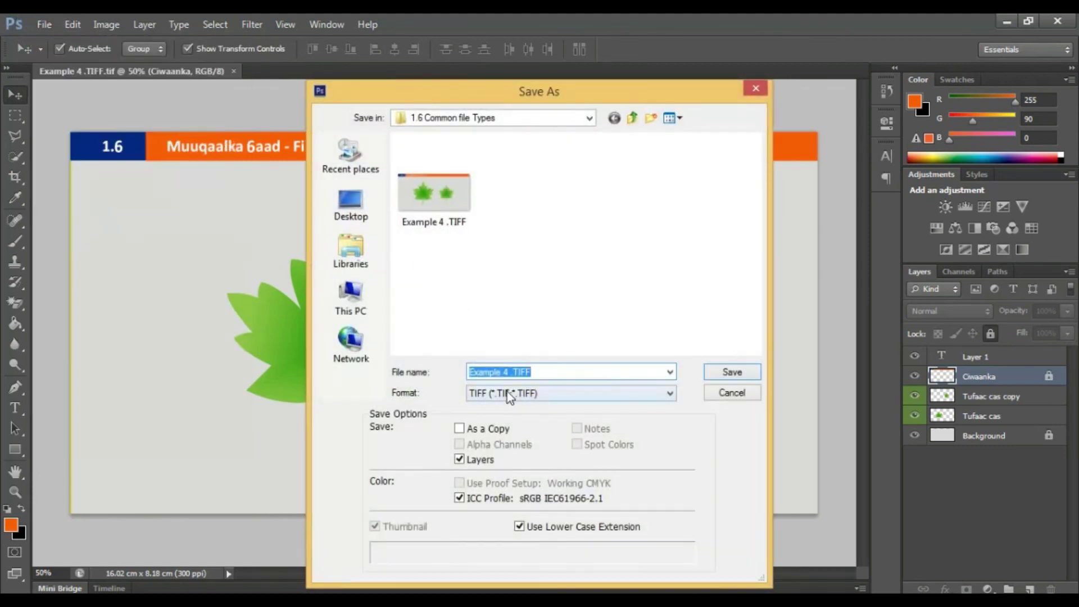
{"action": "left_click", "coordinate": [512, 394]}
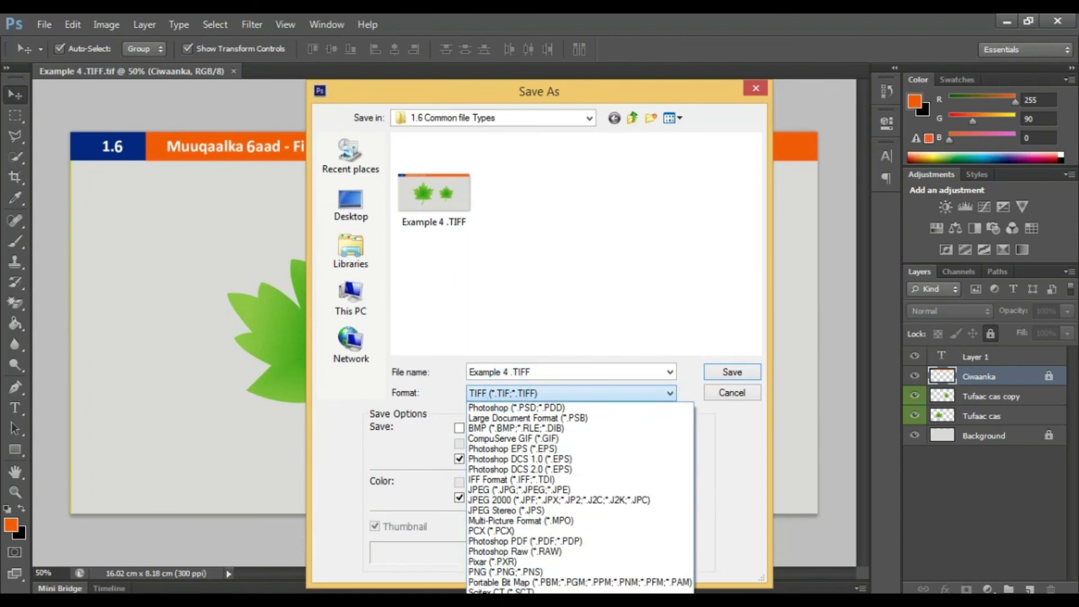
{"action": "left_click", "coordinate": [442, 453]}
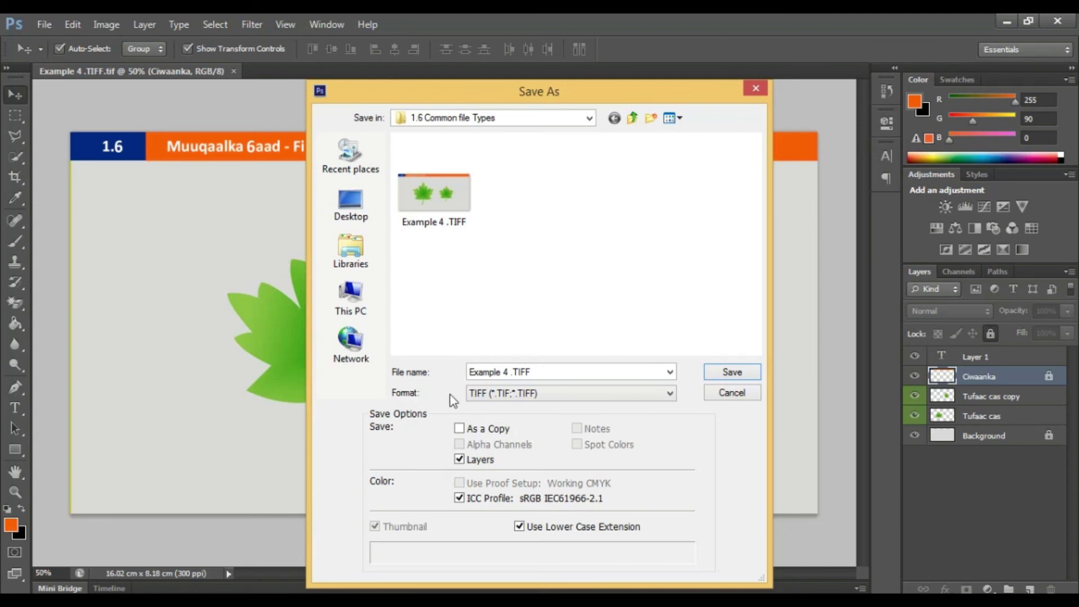
{"action": "left_click", "coordinate": [756, 88]}
Step: Close the Example 4 .TIFF document in Photoshop, return to the folder and view the file briefly in Windows Photo Viewer
{"action": "left_click", "coordinate": [234, 71]}
{"action": "left_click", "coordinate": [1057, 22]}
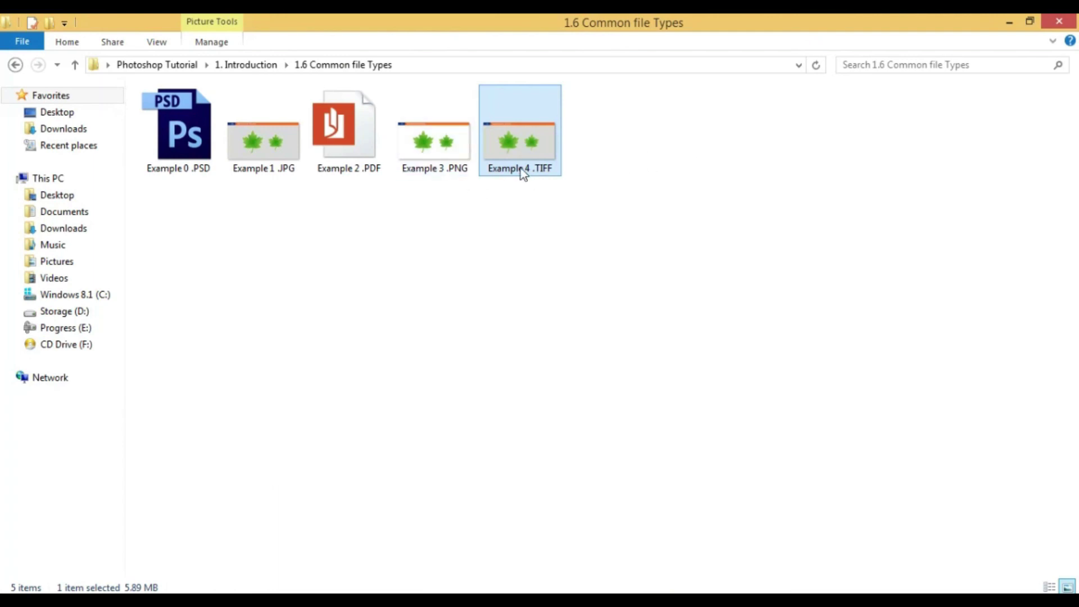
{"action": "double_click", "coordinate": [528, 144]}
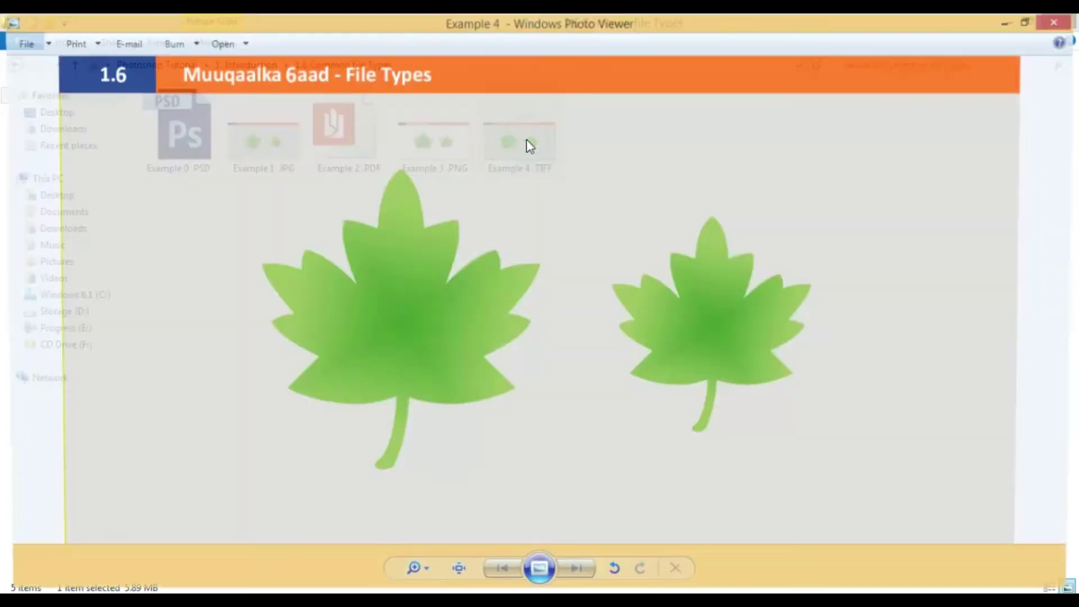
{"action": "left_click", "coordinate": [1054, 22]}
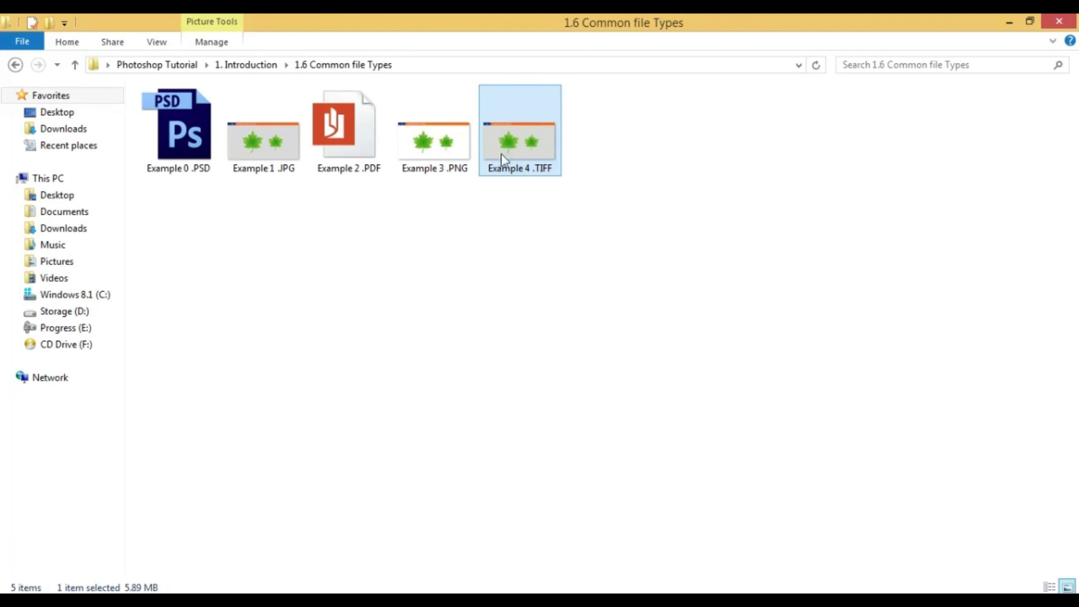
Step: Check the file details of Example 4 .TIFF in the folder and compare its size with Example 3 .PNG
{"action": "mouse_move", "coordinate": [523, 143]}
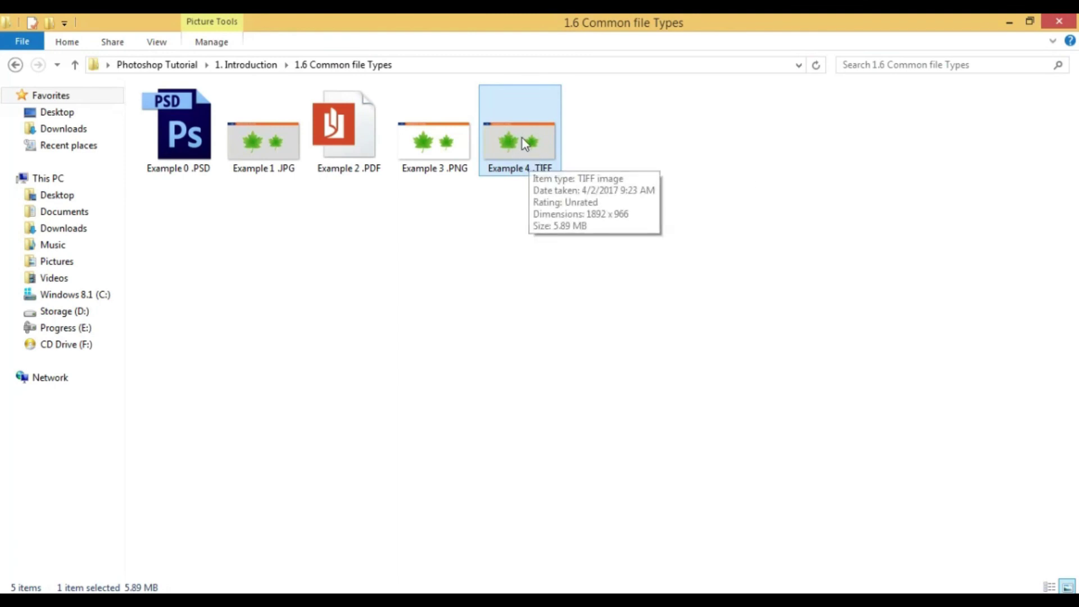
{"action": "mouse_move", "coordinate": [471, 141]}
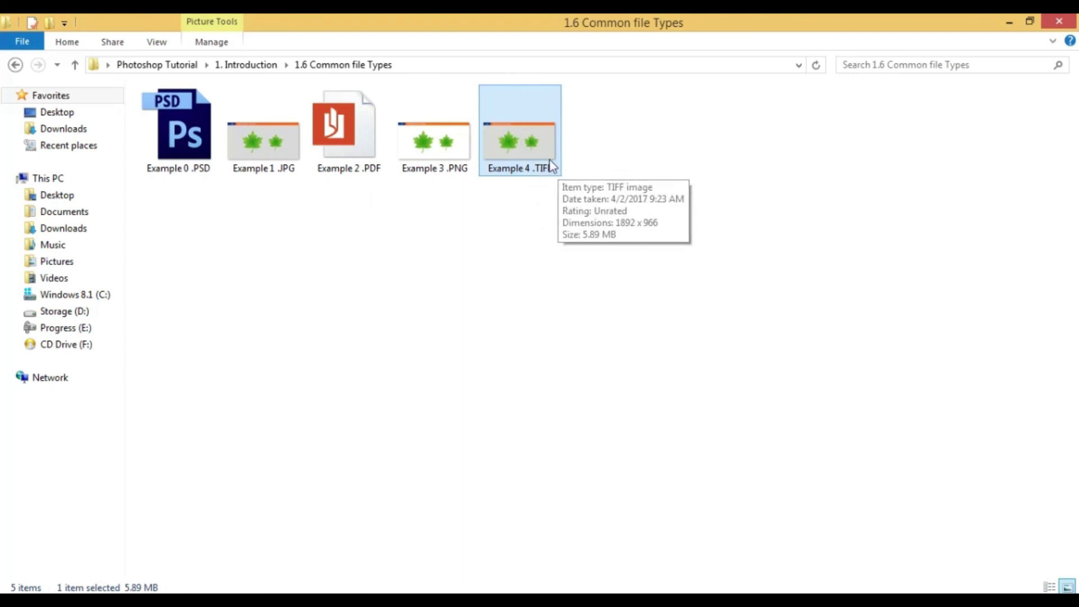
{"action": "left_click", "coordinate": [439, 155]}
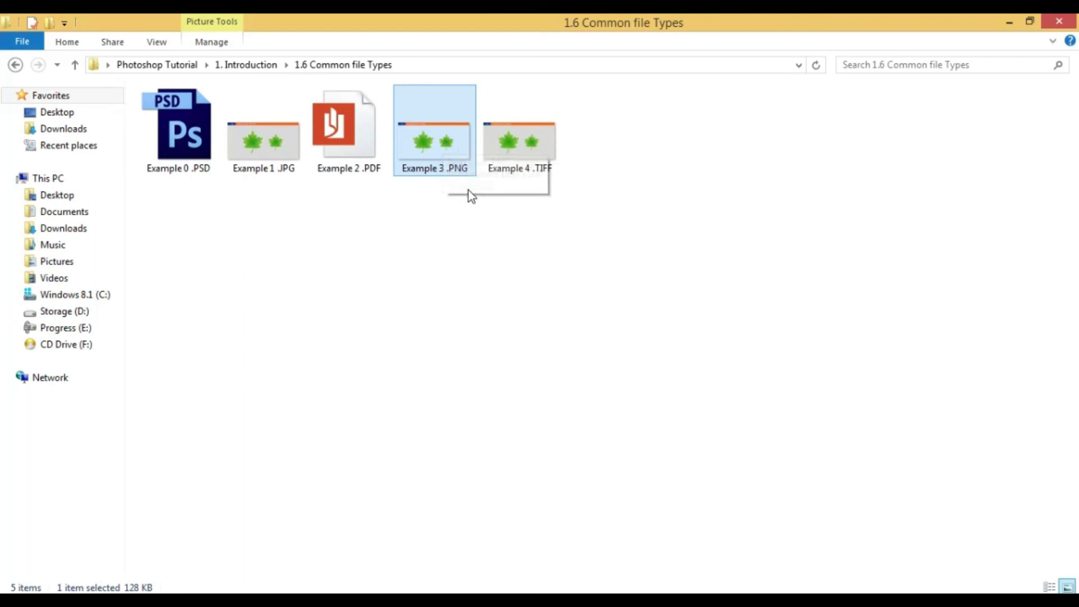
{"action": "left_click", "coordinate": [541, 143]}
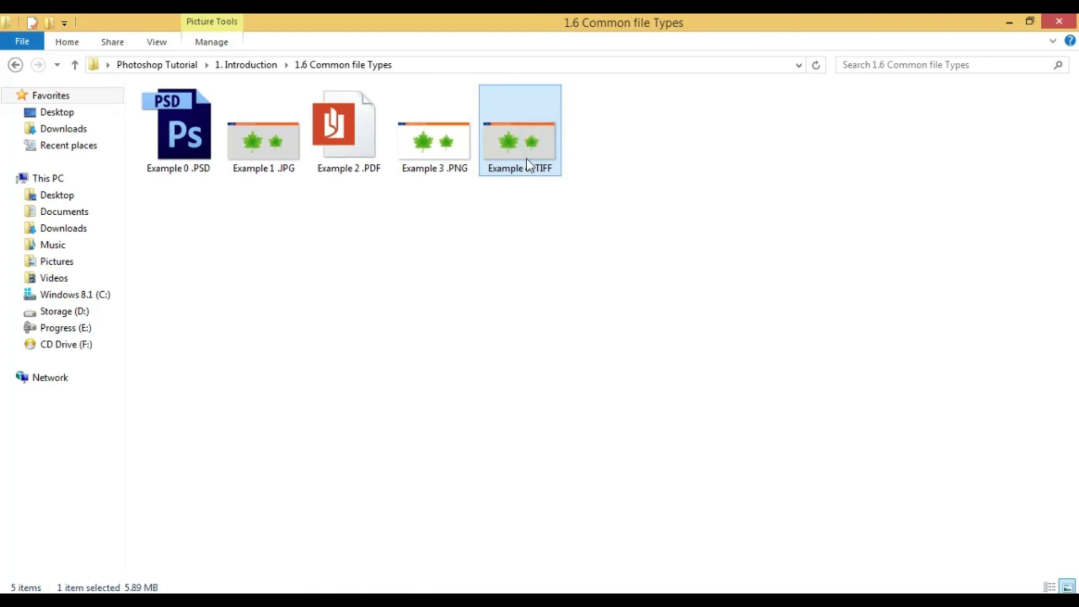
{"action": "mouse_move", "coordinate": [528, 164]}
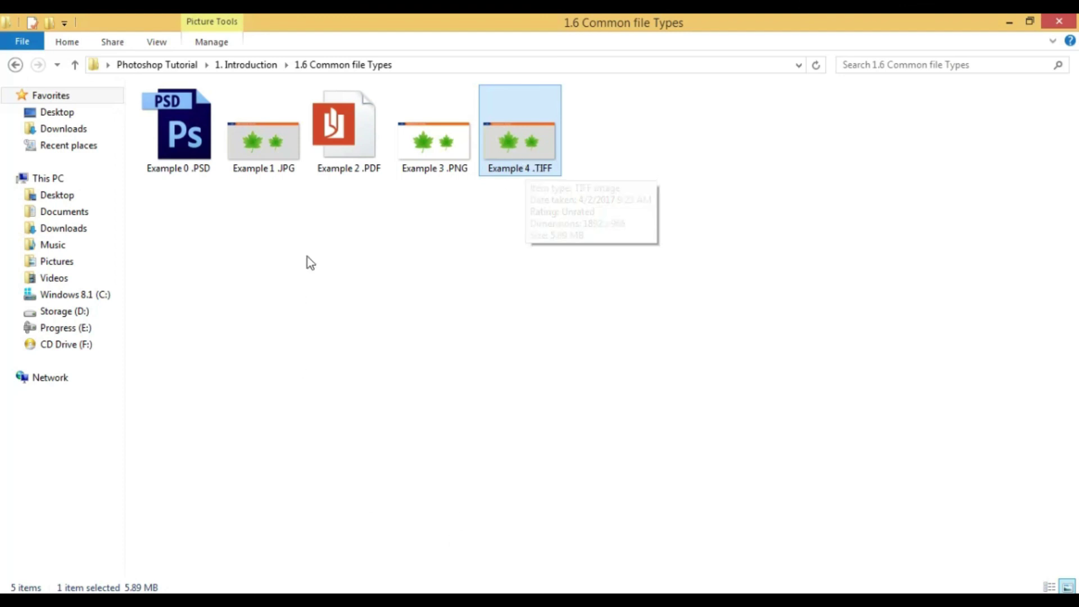
Step: Switch from the 1.6 Common file Types folder to the Photoshop workspace
{"action": "key", "text": "alt+Tab"}
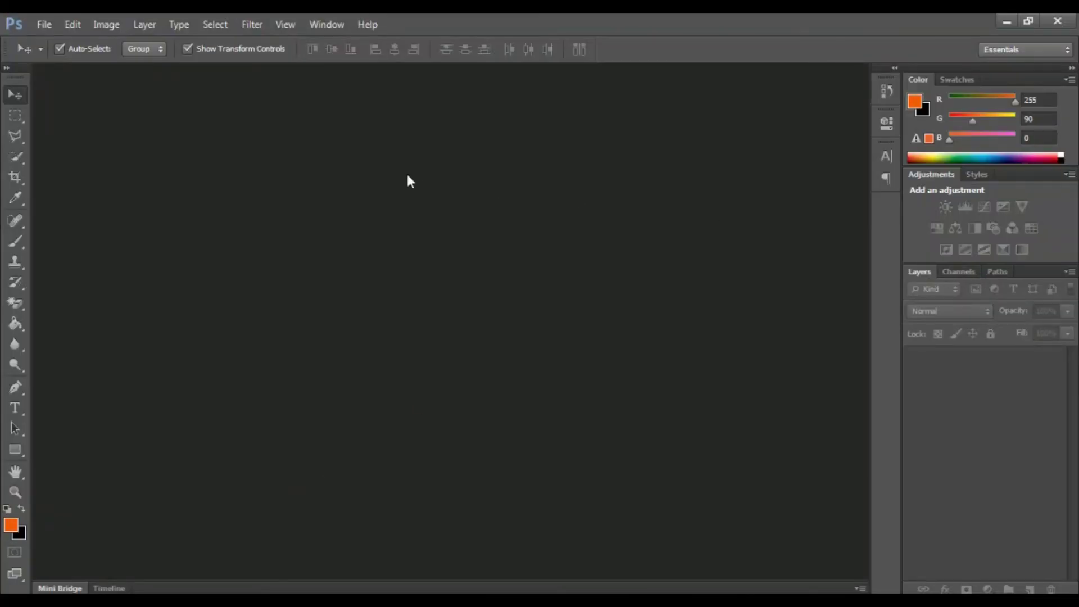
{"action": "left_click", "coordinate": [1006, 25]}
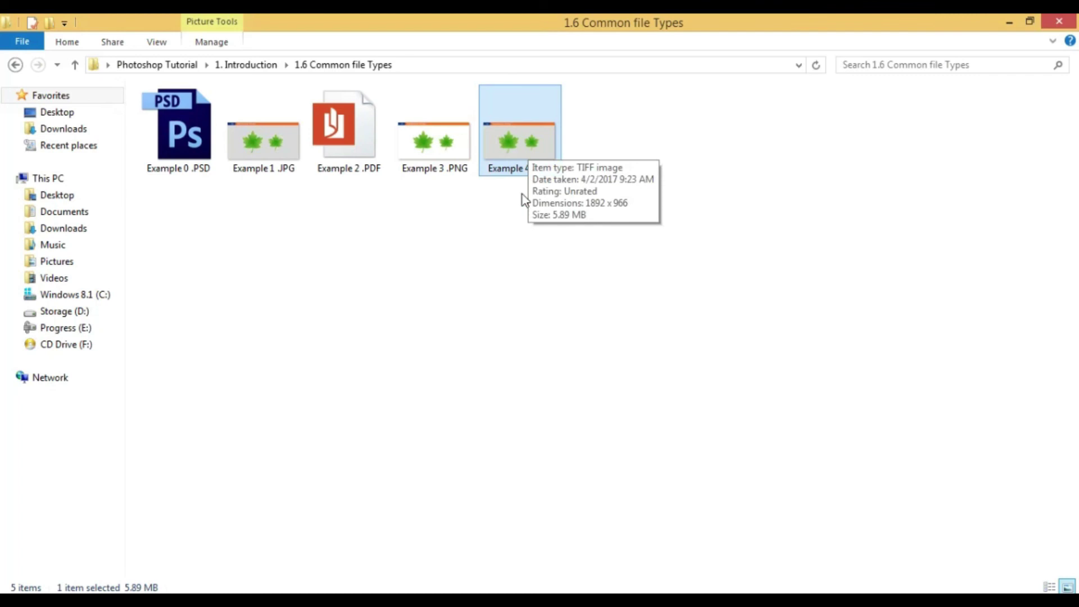
{"action": "left_click", "coordinate": [231, 601]}
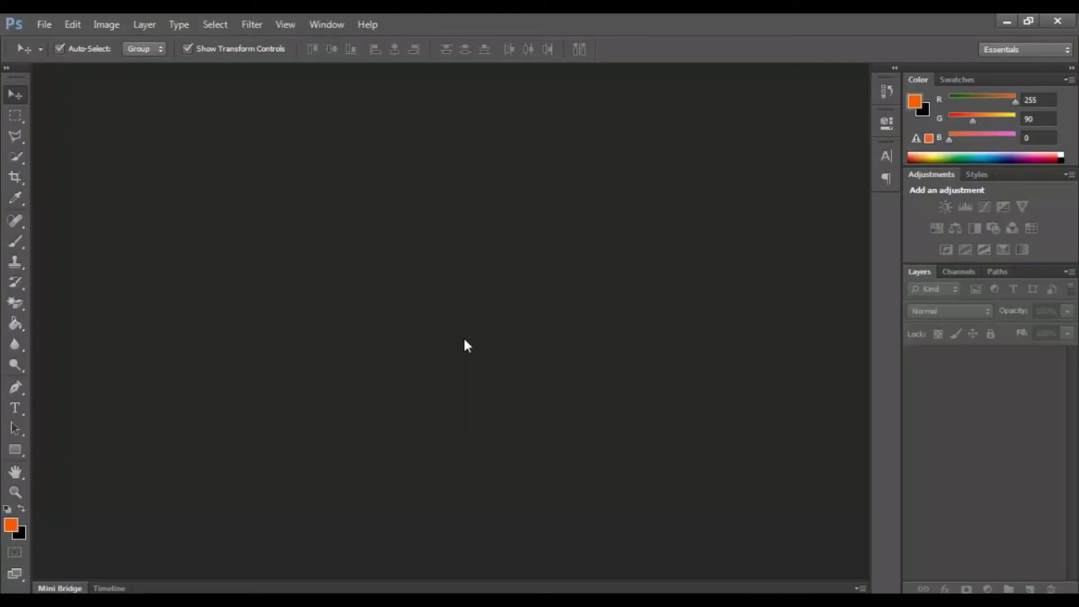